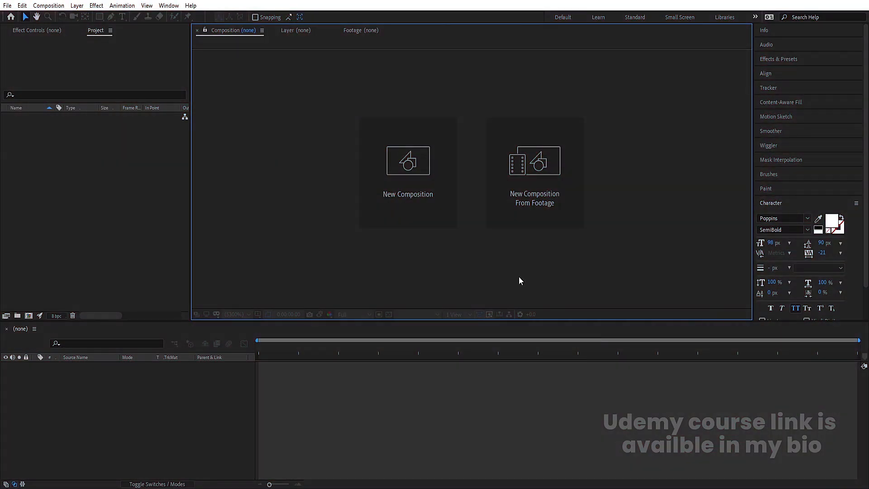
Start a new composition named Main Animation with a frame size of 1920 x 1080 px.
click(414, 205)
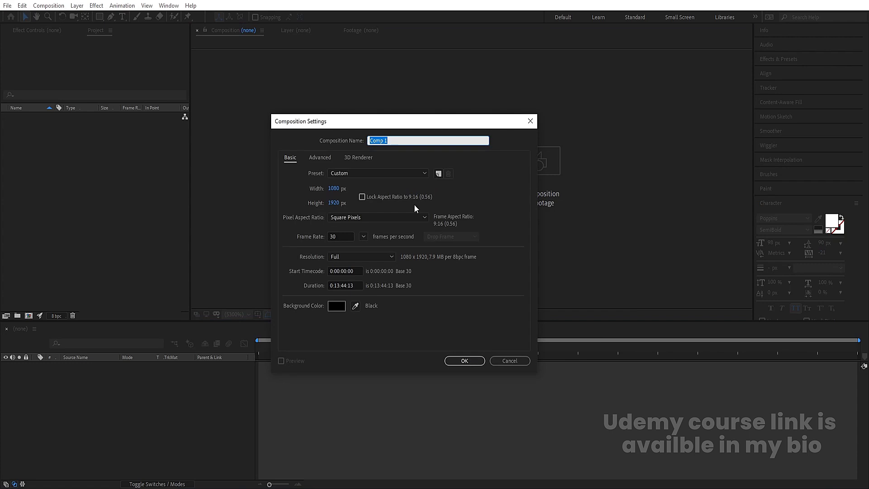
text(Main Animation)
click(334, 188)
text(1920)
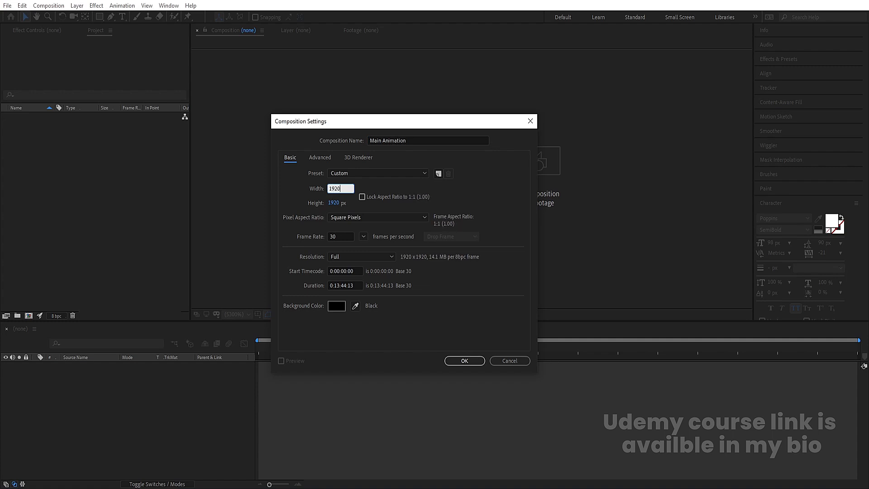
click(338, 203)
text(1080)
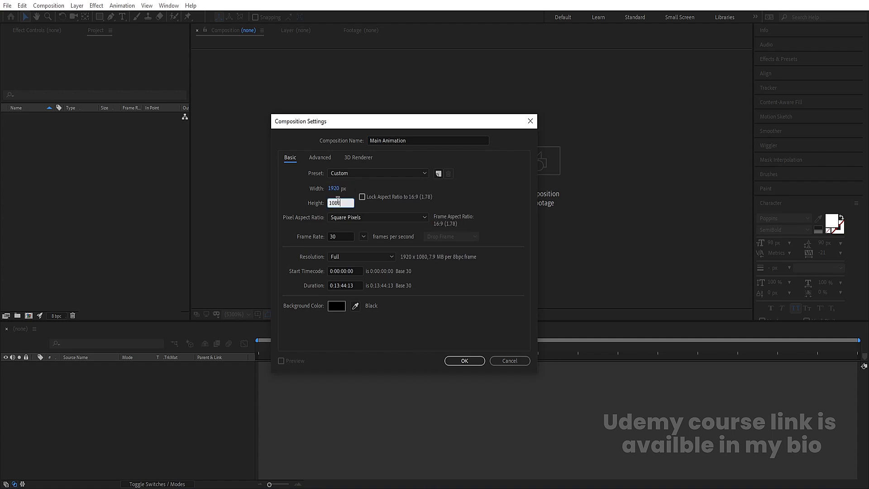
Create the composition with a duration of 0:01:00:00 and display the title/action safe guides.
click(339, 285)
key(BackSpace)
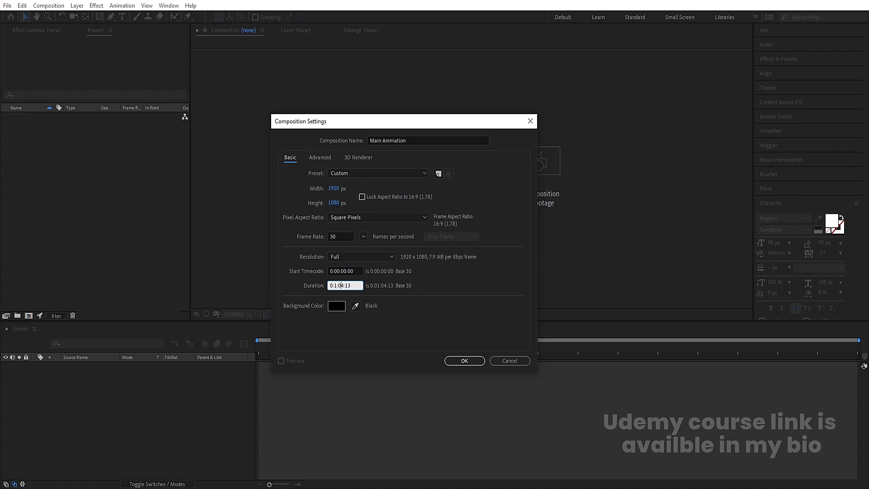
key(BackSpace)
text(0)
click(433, 284)
click(458, 359)
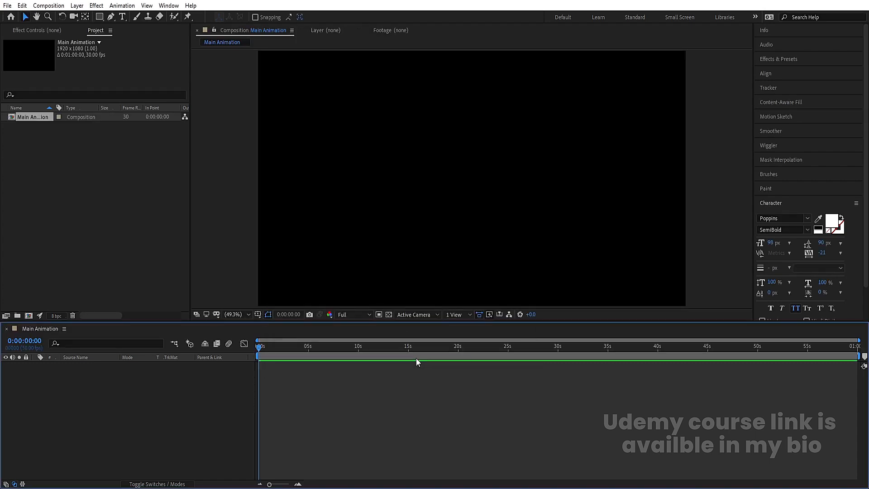
click(257, 314)
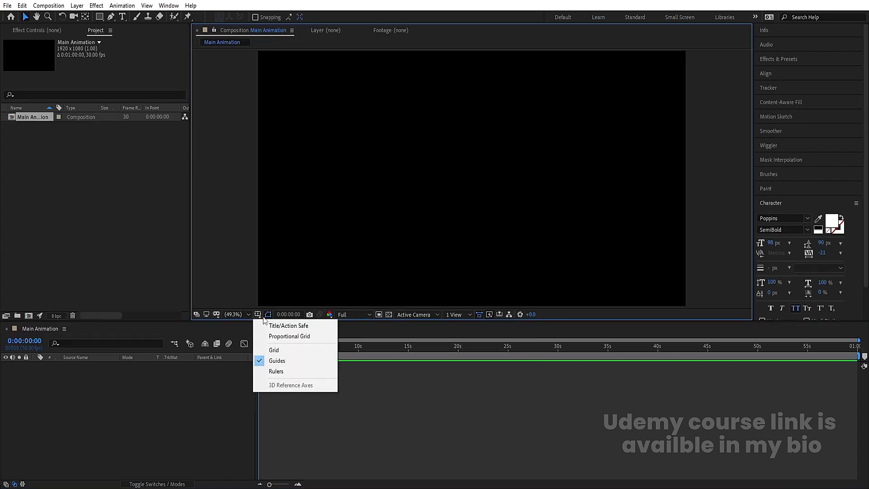
click(284, 325)
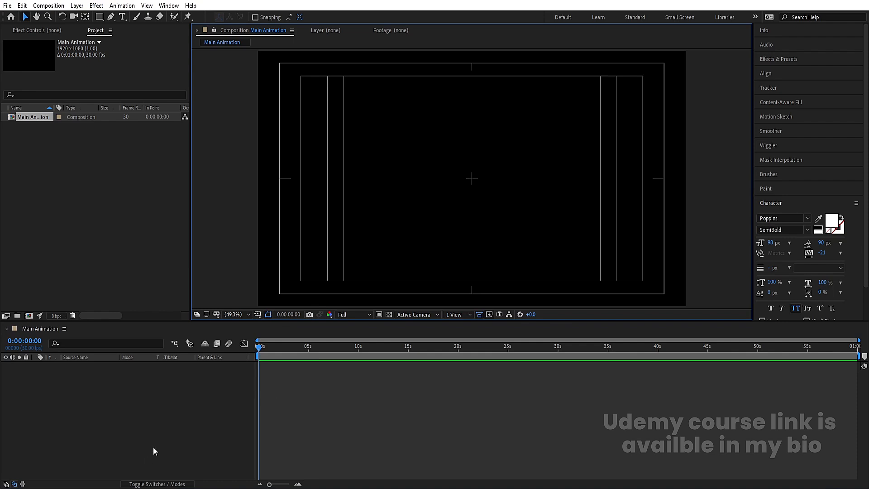
Create a 1080 x 1080 px composition named Side with a white background.
key(ctrl+n)
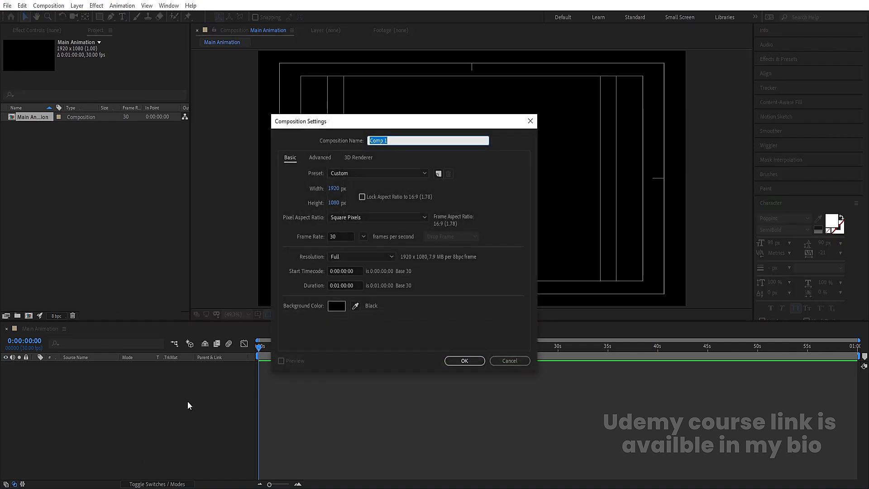
text(Side)
click(333, 188)
text(1080)
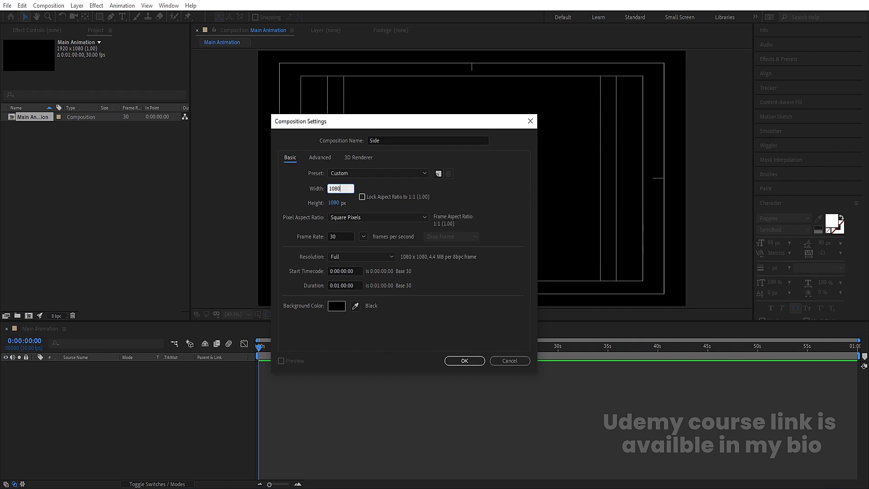
click(336, 305)
drag(74, 233, 9, 131)
key(Return)
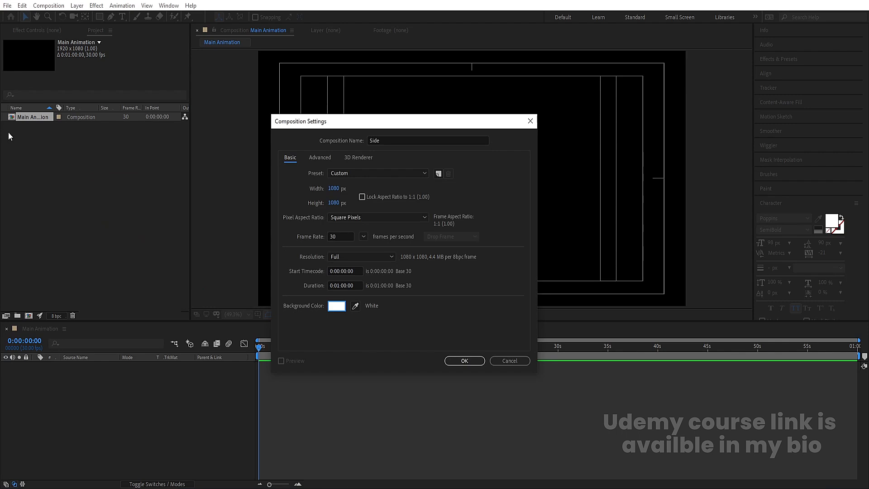
key(Return)
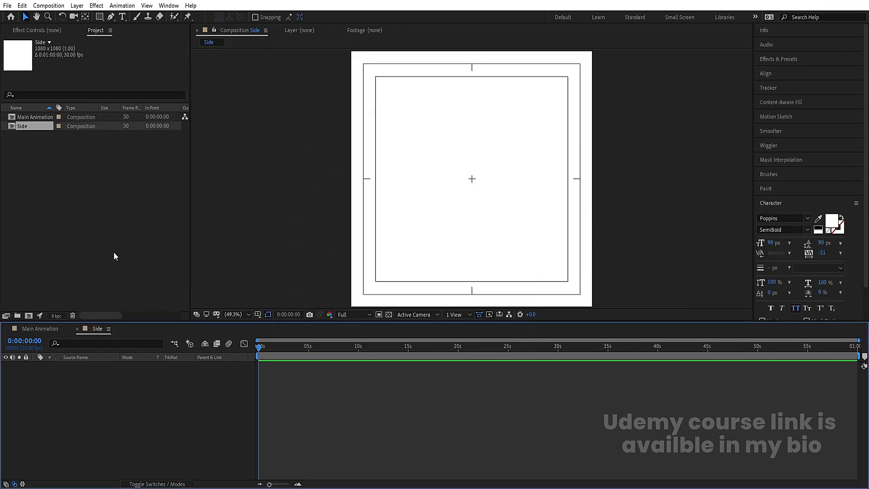
Create a composition named Strip, 1080 px wide with its height set to 1080/6, and check its settings.
key(ctrl+n)
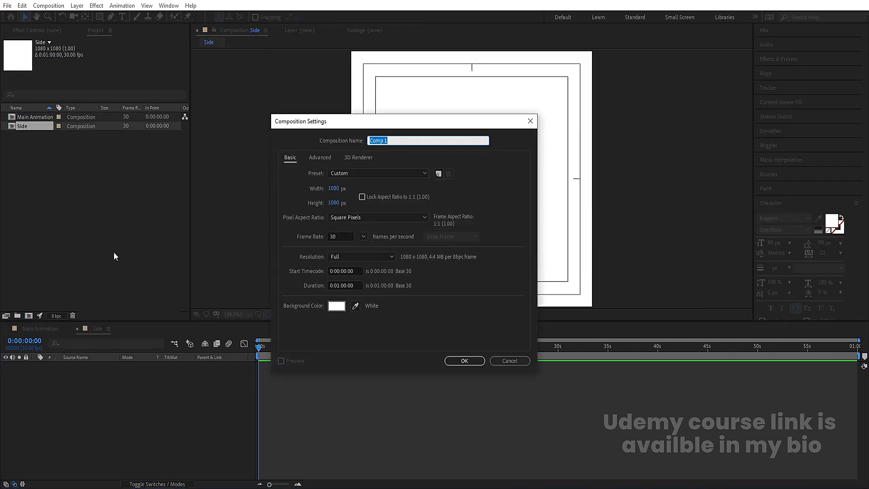
text(Strip)
click(331, 202)
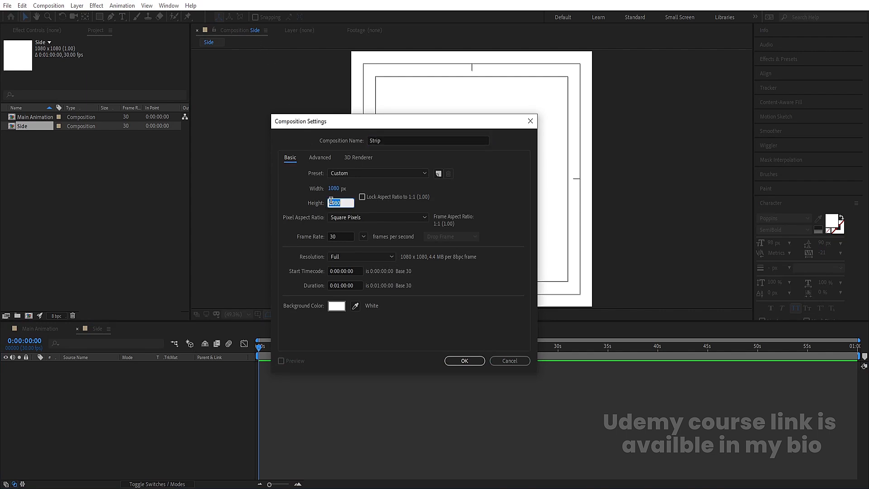
click(343, 203)
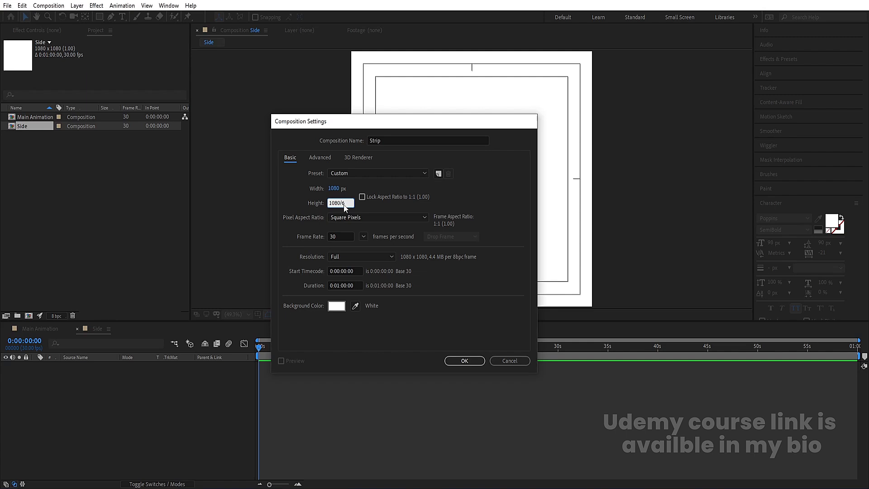
key(Return)
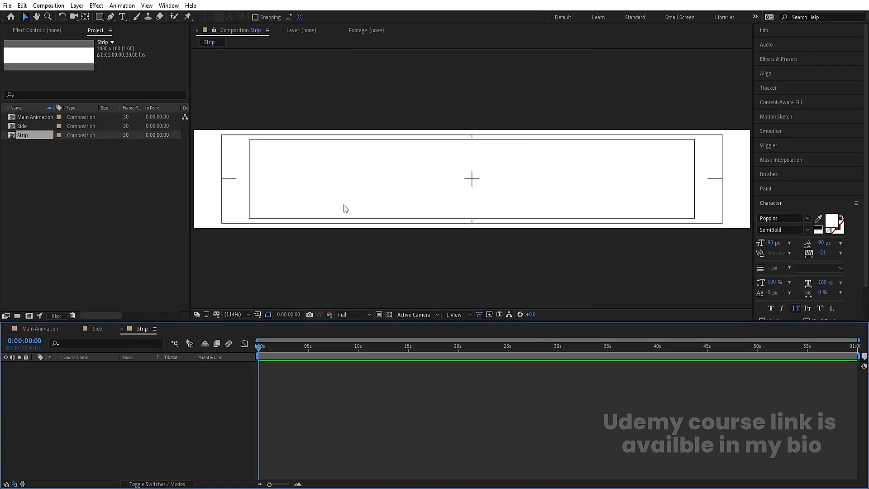
key(ctrl+k)
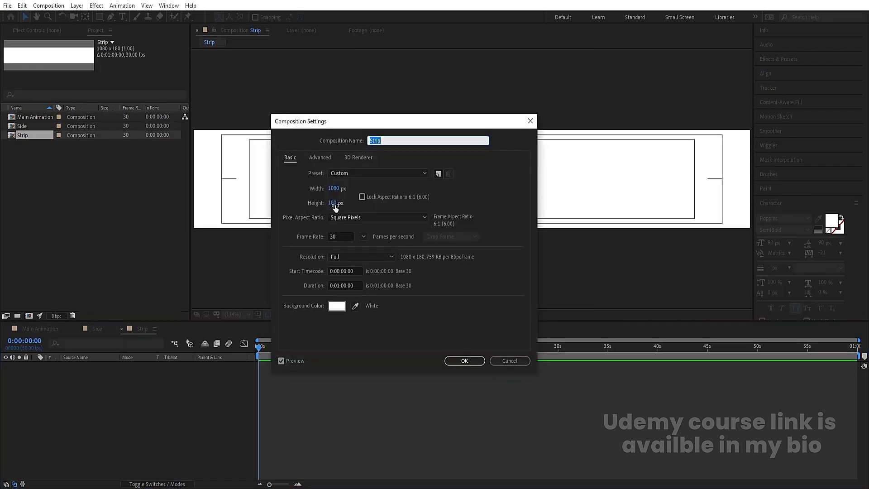
click(461, 362)
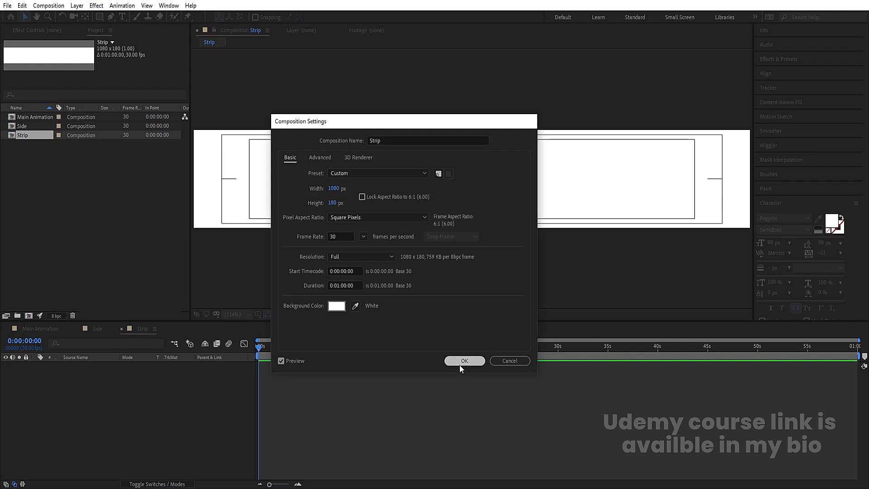
Add a black solid at the full size of the Strip composition and lock its layer.
key(ctrl+y)
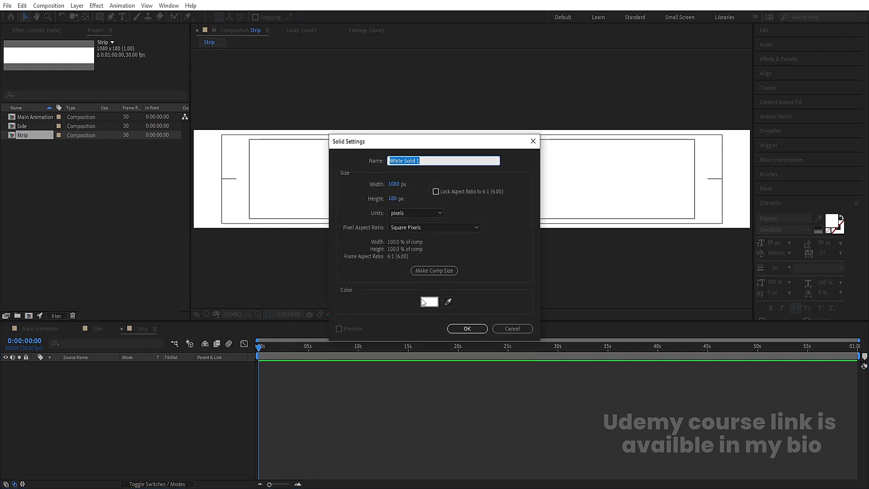
click(435, 301)
key(Return)
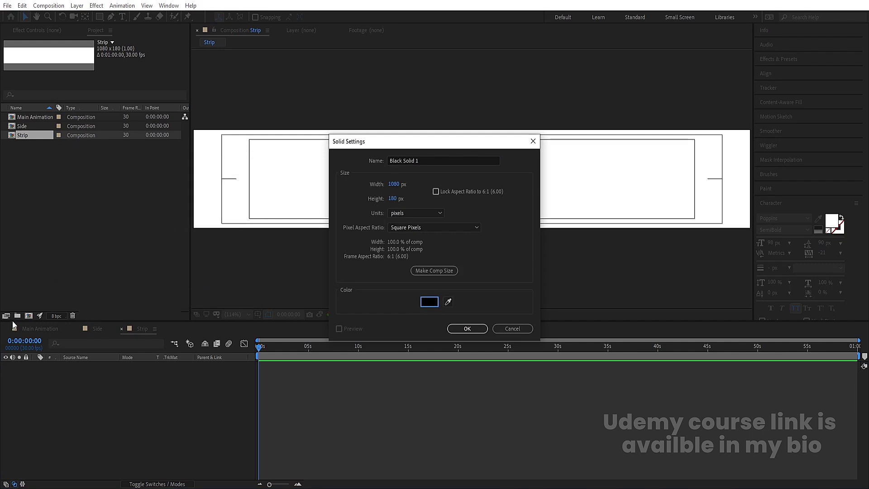
key(Return)
click(26, 365)
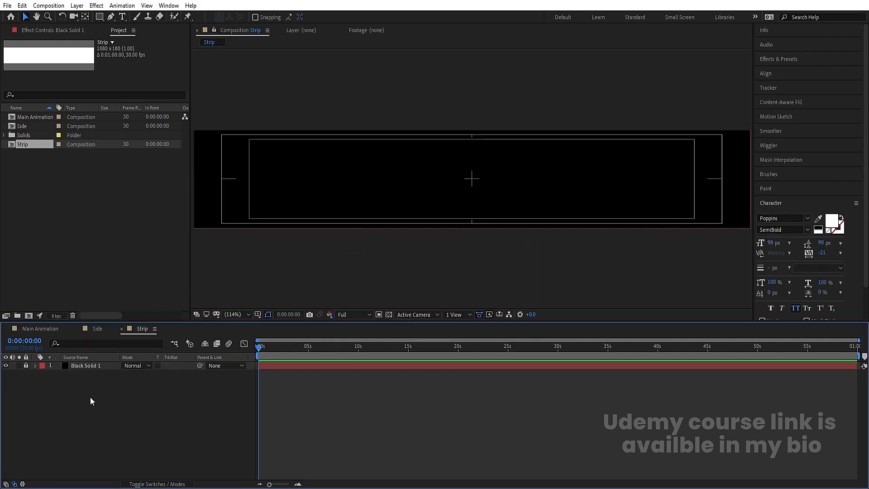
Set up the Rectangle tool with no fill and a white (FFFFFF) stroke.
key(Num_Lock)
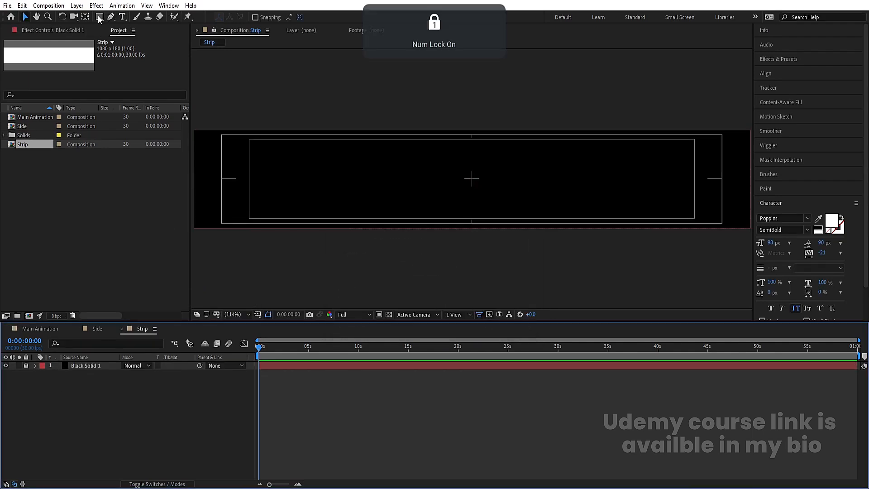
click(99, 17)
click(247, 17)
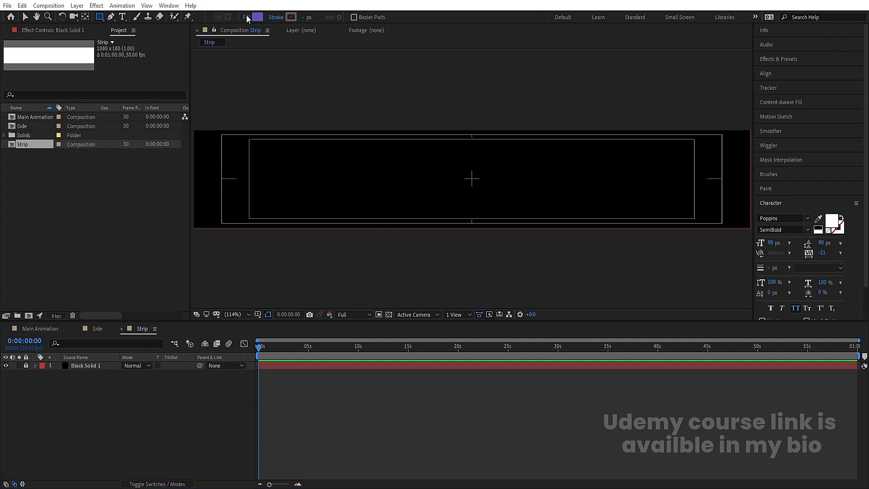
click(388, 218)
click(419, 271)
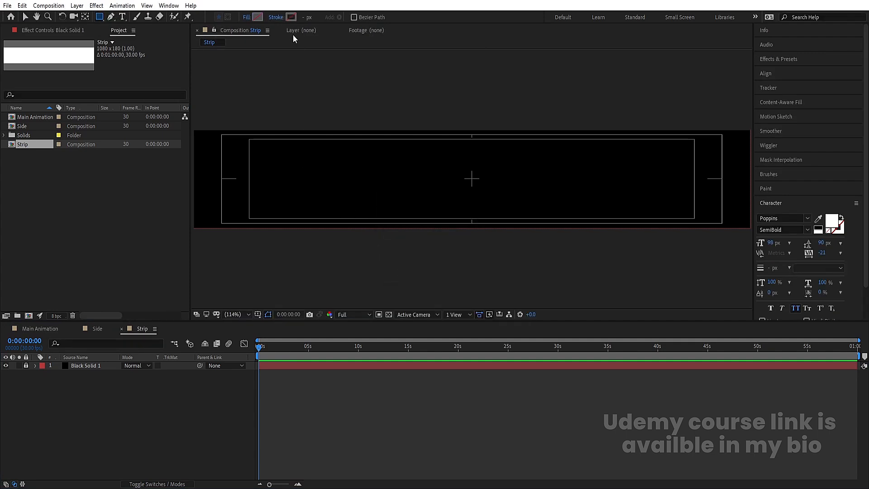
click(293, 17)
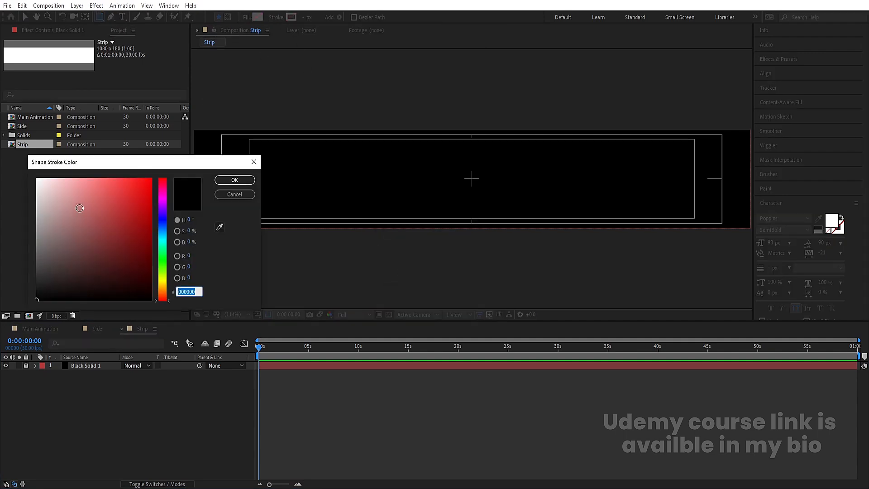
text(FFFFFF)
click(223, 181)
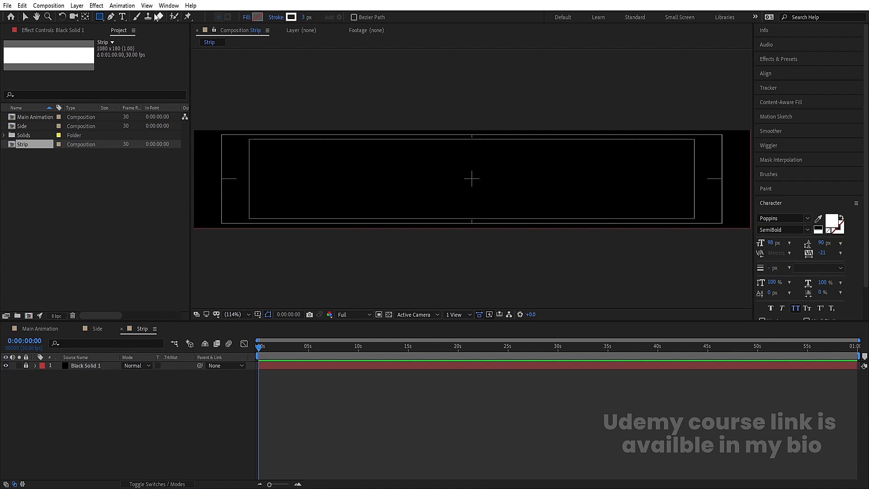
Add a rectangle shape layer filling the composition and reduce its path size to 1051 x 153 for an inset border.
double_click(101, 16)
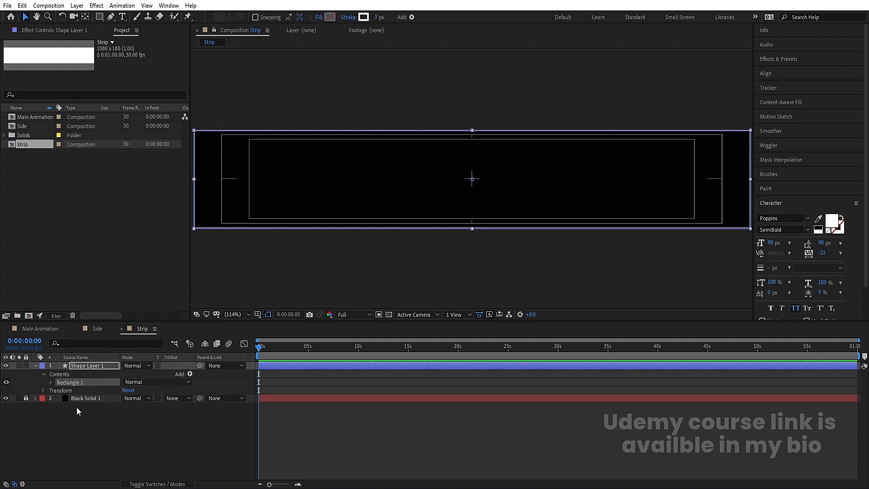
click(51, 382)
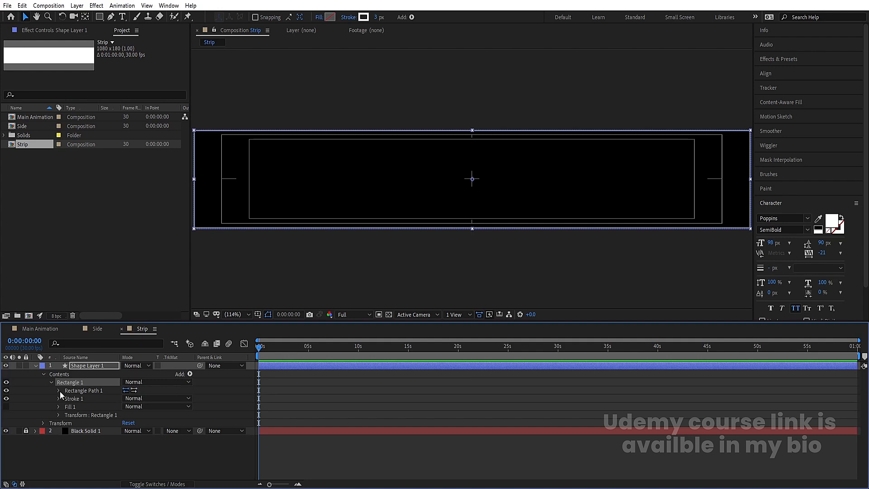
click(59, 390)
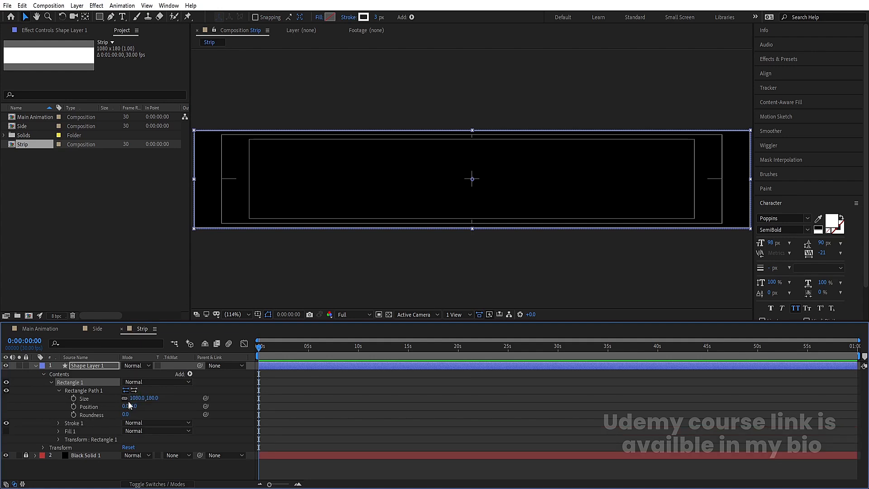
mouse_move(134, 398)
mouse_down()
mouse_move(126, 397)
mouse_move(142, 398)
mouse_up()
click(265, 391)
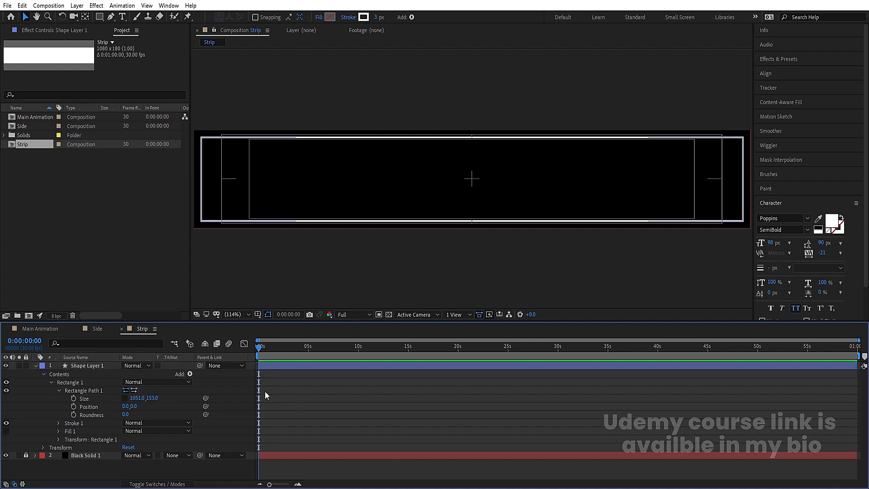
click(36, 366)
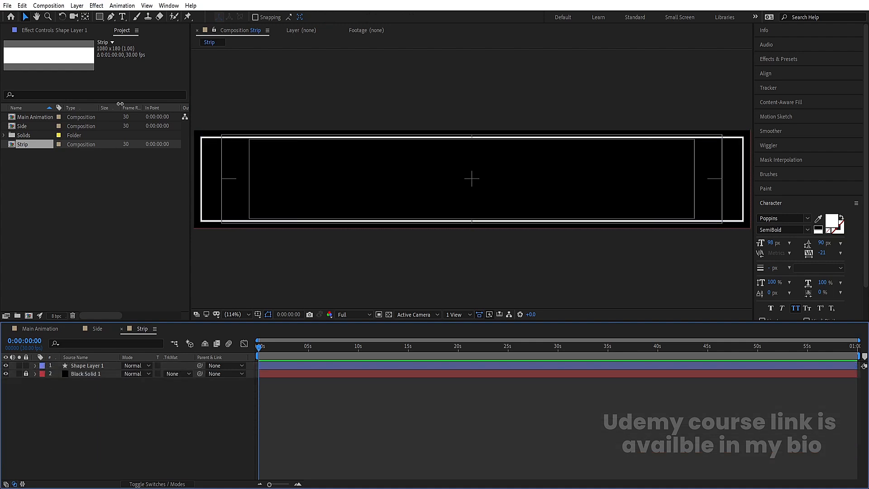
Add a text layer reading "- TYPOGRAPHY -" inside the white border.
click(122, 18)
click(302, 204)
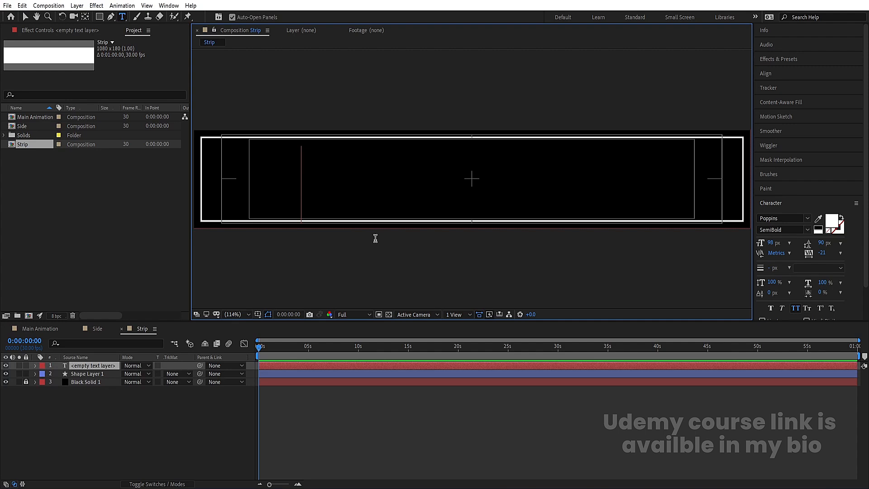
text(-)
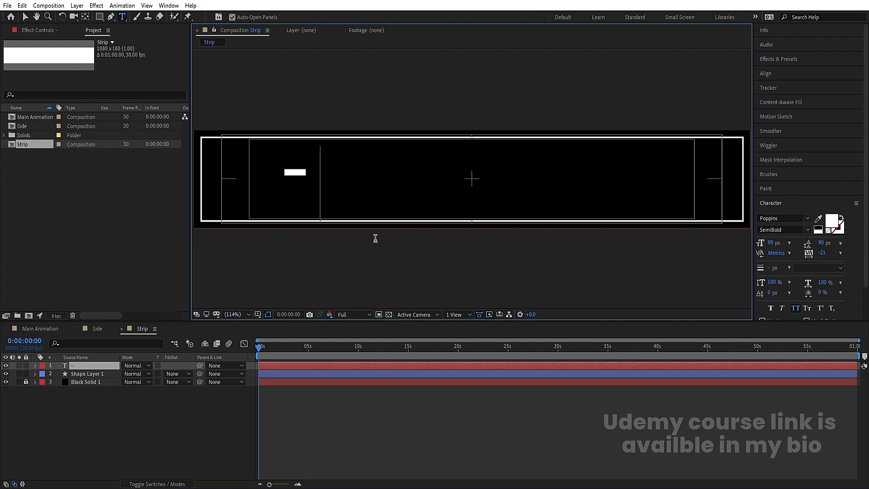
text( TYP)
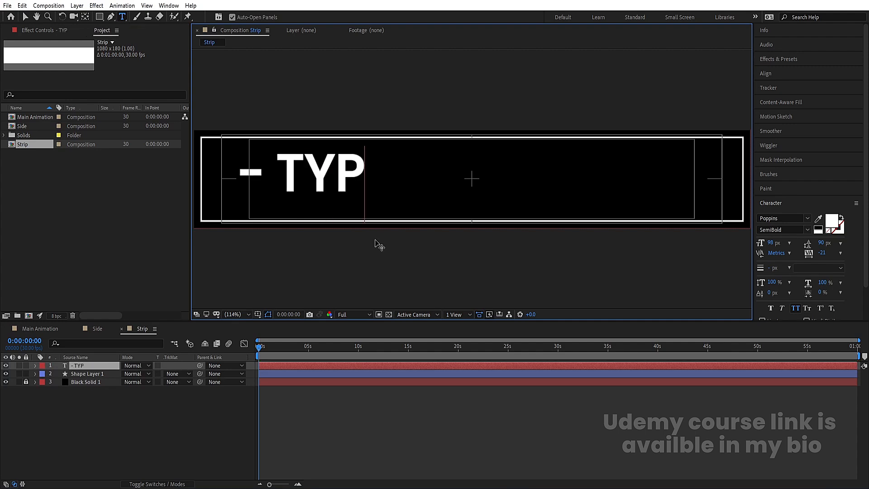
text(OGRAPHY)
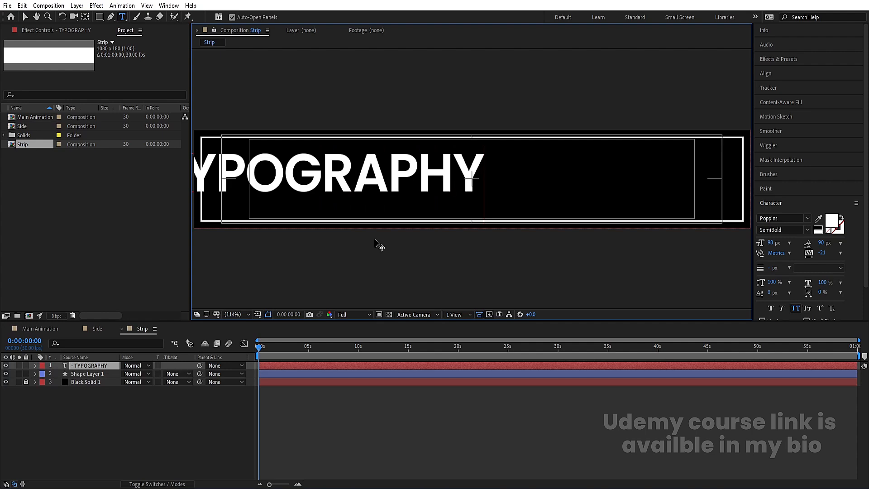
text( -)
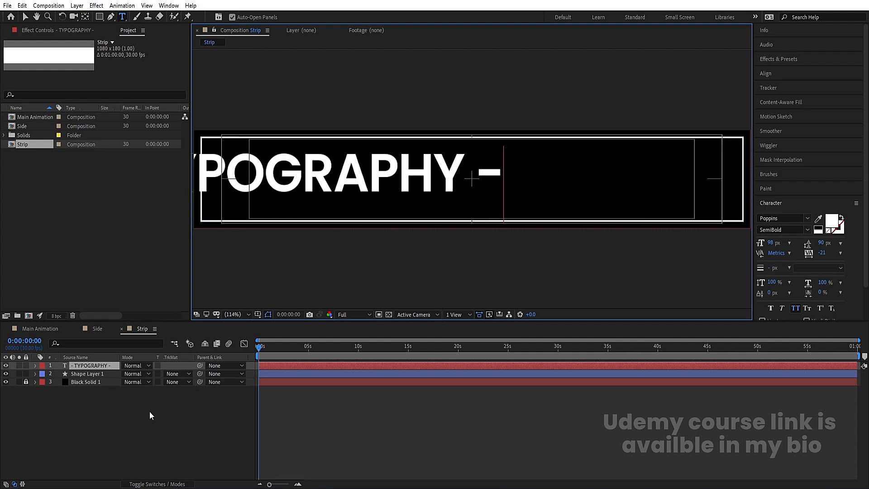
Centre the anchor point of the "- TYPOGRAPHY -" text layer and align the text horizontally and vertically to the composition centre.
click(100, 366)
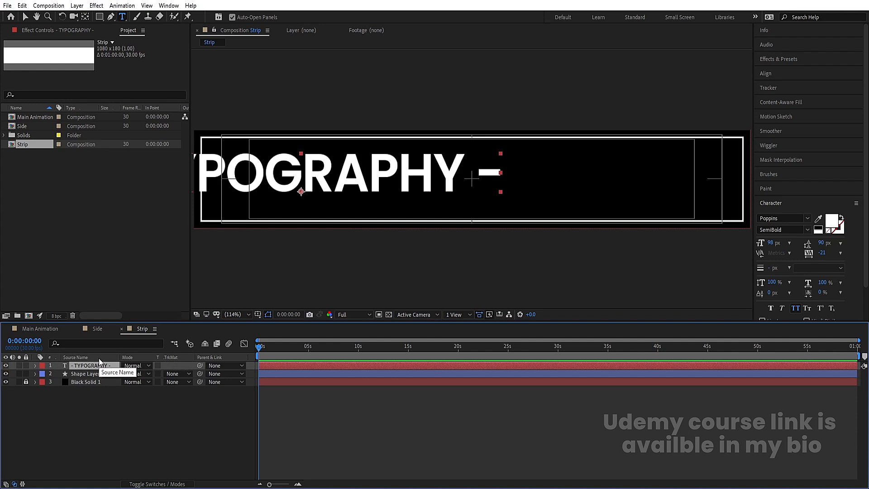
key(ctrl+alt+Home)
click(765, 73)
click(777, 98)
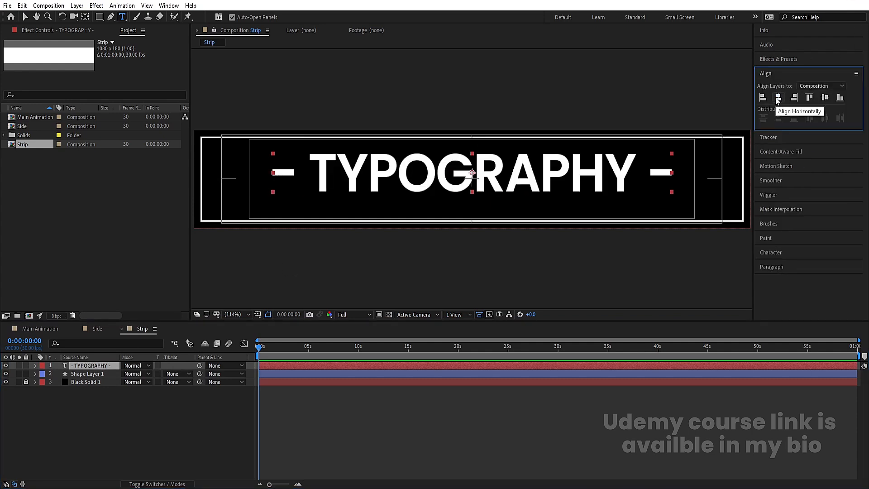
click(825, 99)
Scale the "- TYPOGRAPHY -" text layer to 125% and duplicate it.
key(s)
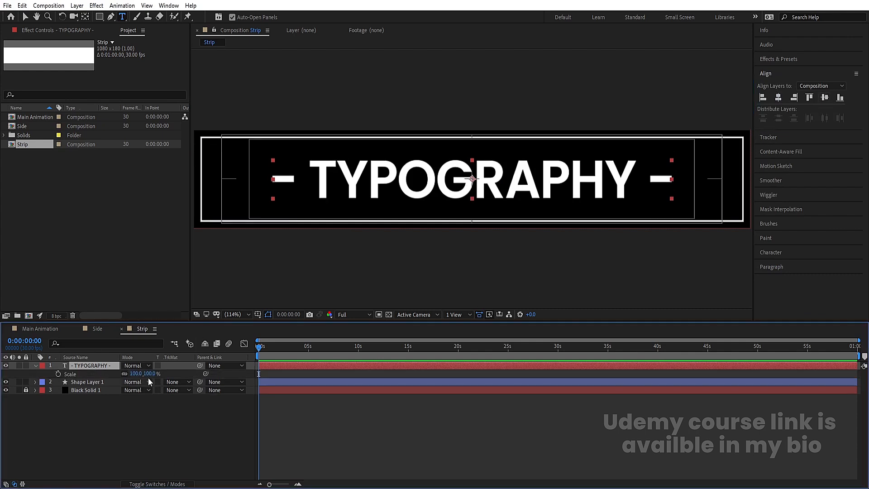
drag(136, 374, 148, 374)
click(121, 414)
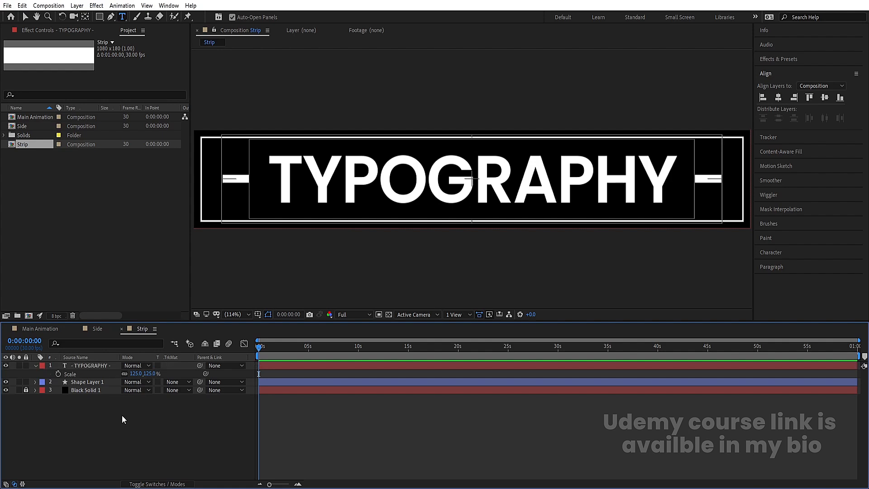
click(92, 370)
key(ctrl+d)
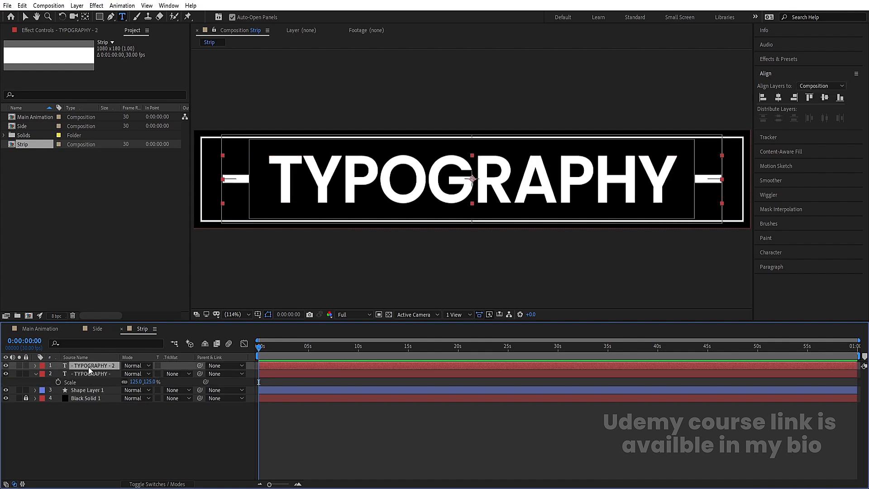
Animate the original text layer's Position from the centre at 0 seconds to 1587, 90 at 2 seconds.
click(78, 372)
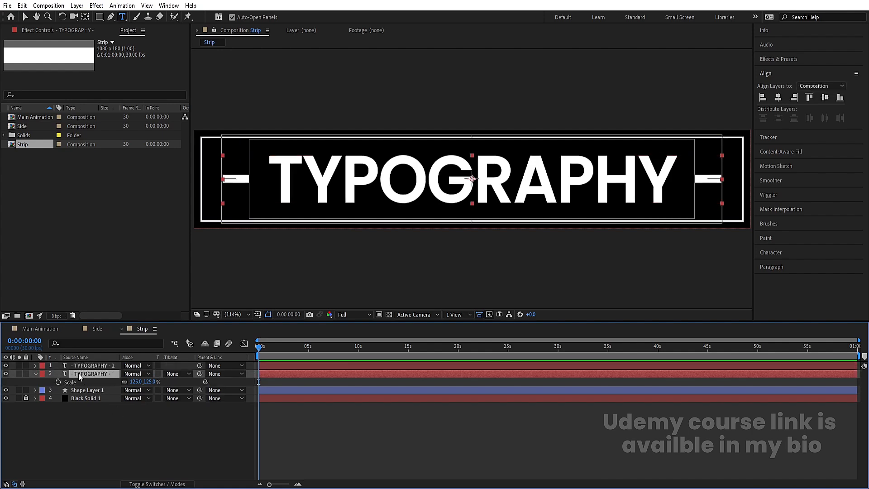
key(p)
click(58, 381)
key(equal)
key(equal)
key(equal)
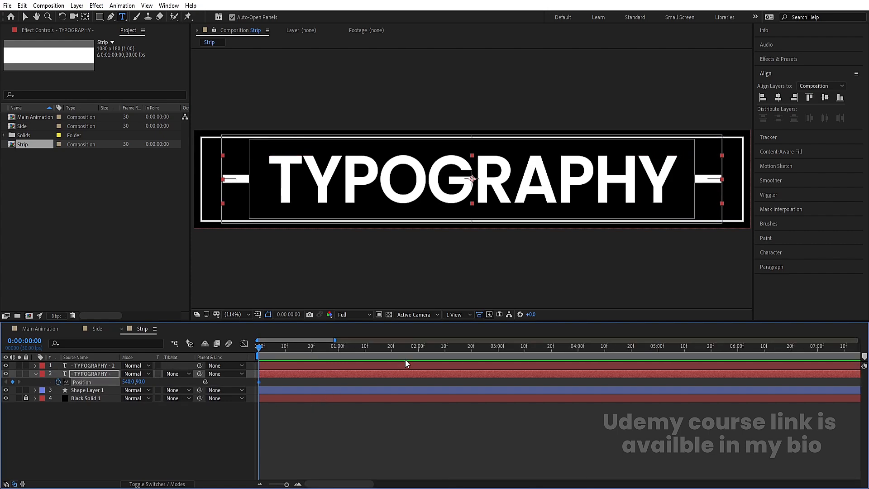
click(418, 346)
drag(129, 381, 562, 342)
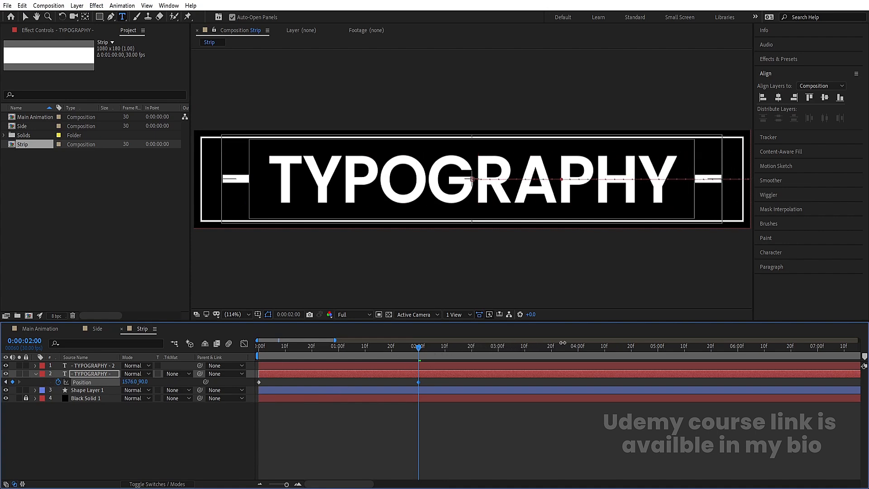
click(119, 432)
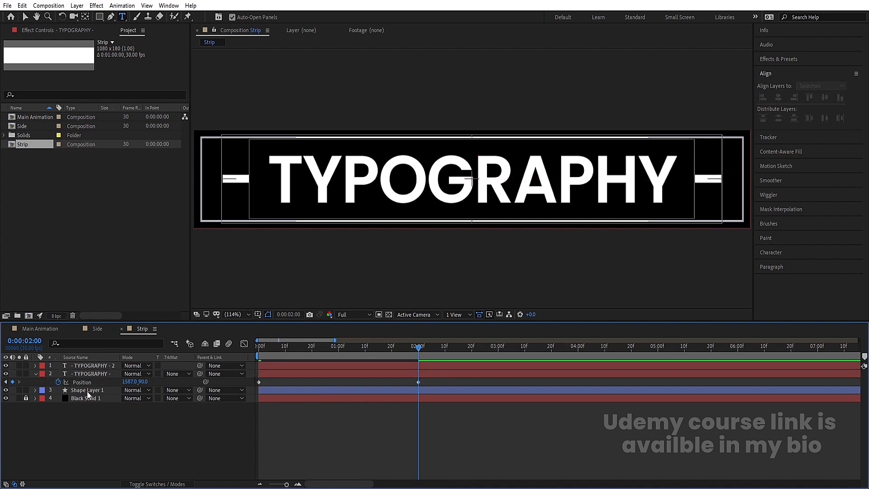
Ease the text's Position keyframes and pull both speed graph handles towards the middle to form a sharp central peak.
click(83, 382)
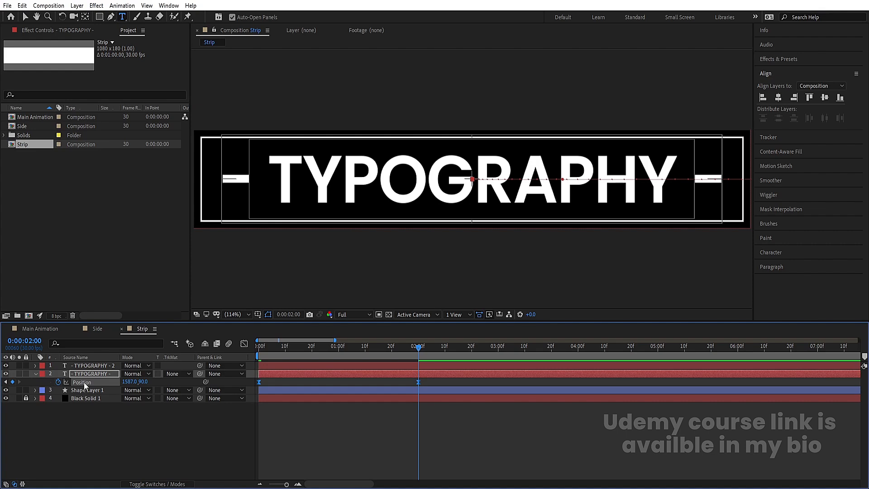
click(245, 345)
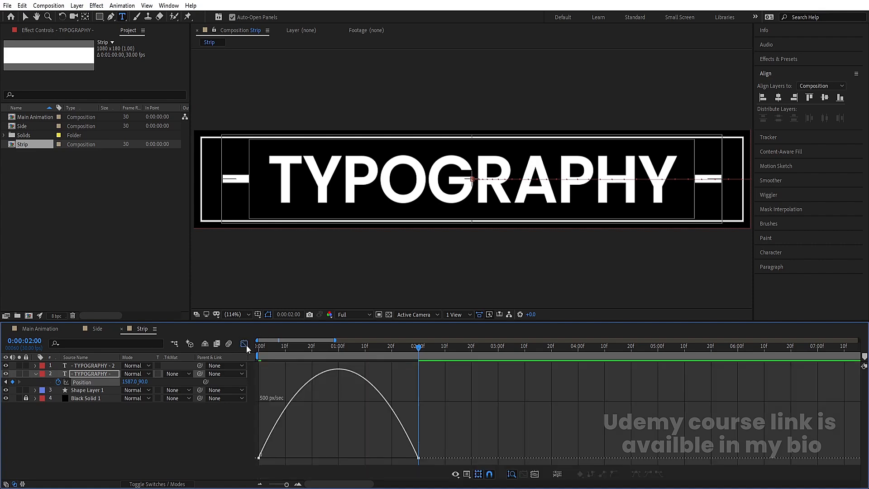
right_click(336, 415)
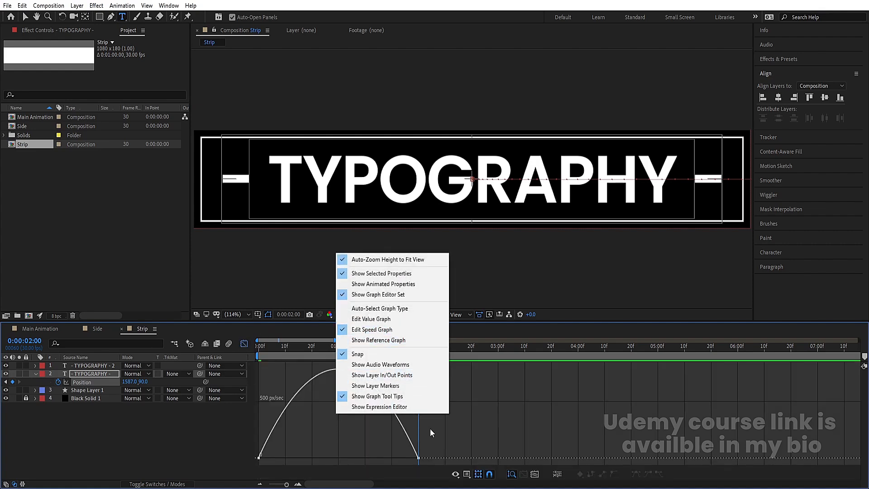
click(461, 420)
drag(461, 419, 234, 468)
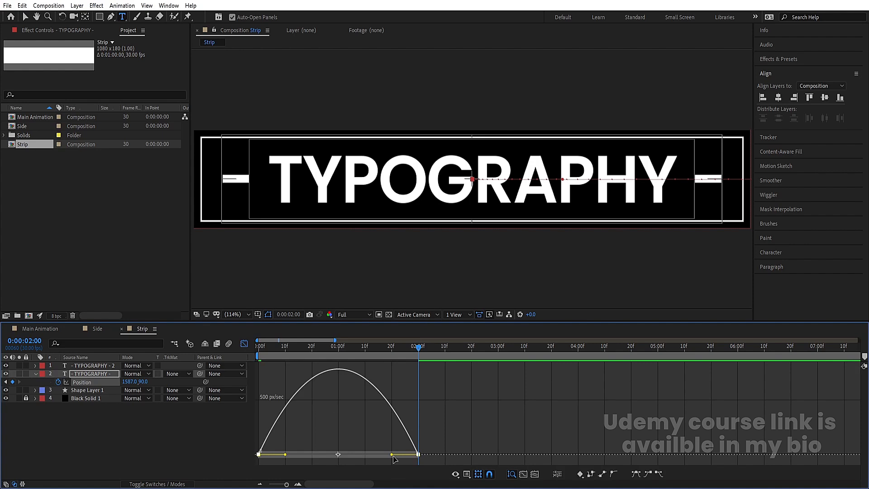
drag(390, 454, 351, 453)
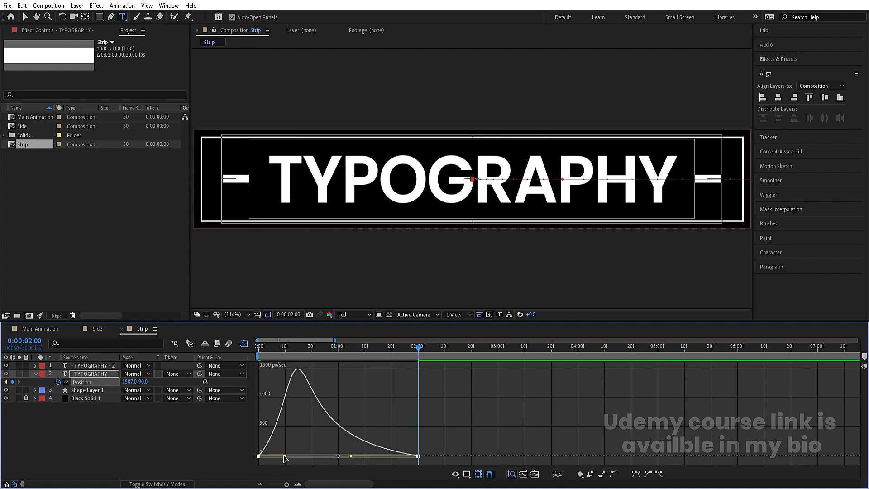
drag(284, 456, 320, 456)
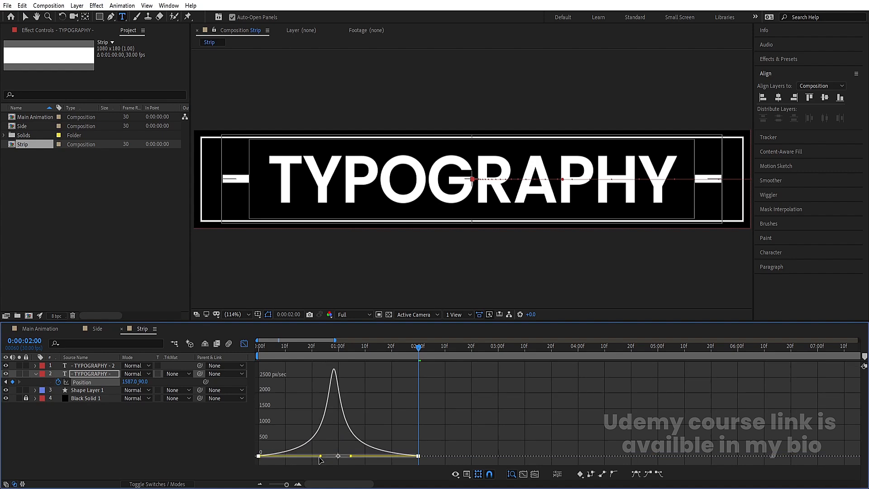
click(244, 344)
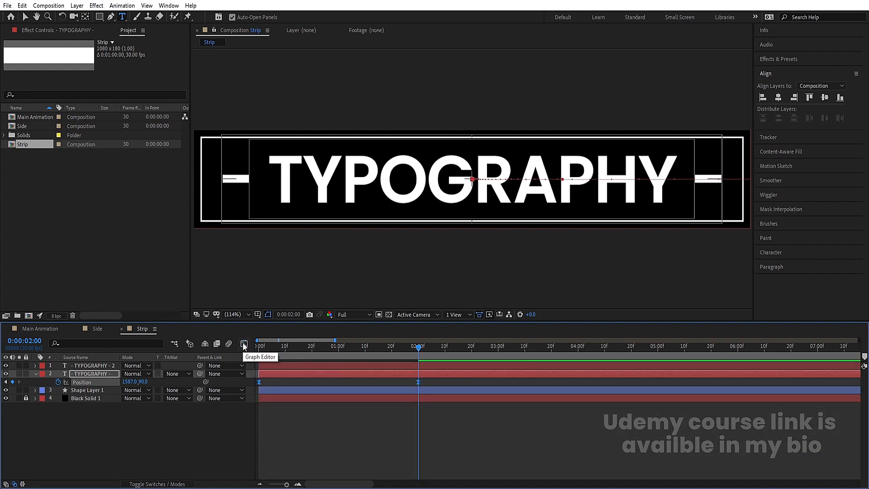
Parent the duplicated text layer to the original "- TYPOGRAPHY -" layer.
click(136, 431)
click(87, 365)
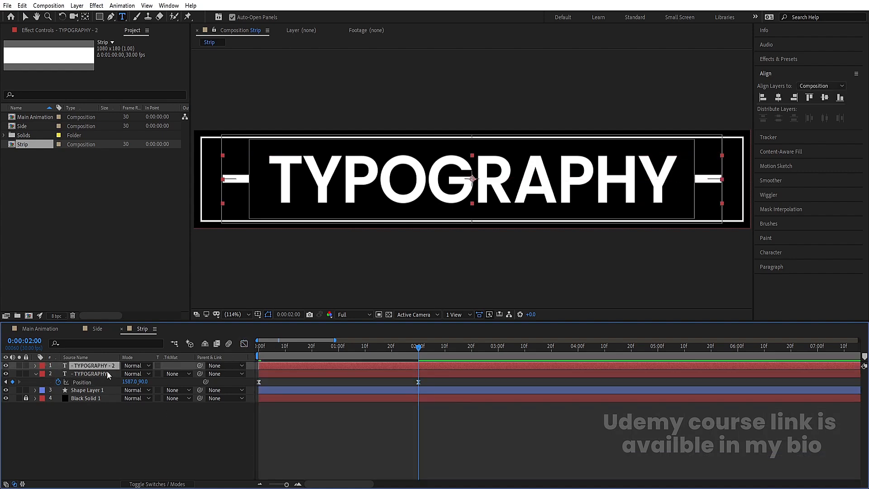
drag(201, 366, 112, 376)
click(113, 454)
Add a loopOut() expression to the original text layer's Position, preview the loop, and return to the start with properties collapsed.
alt+click(61, 382)
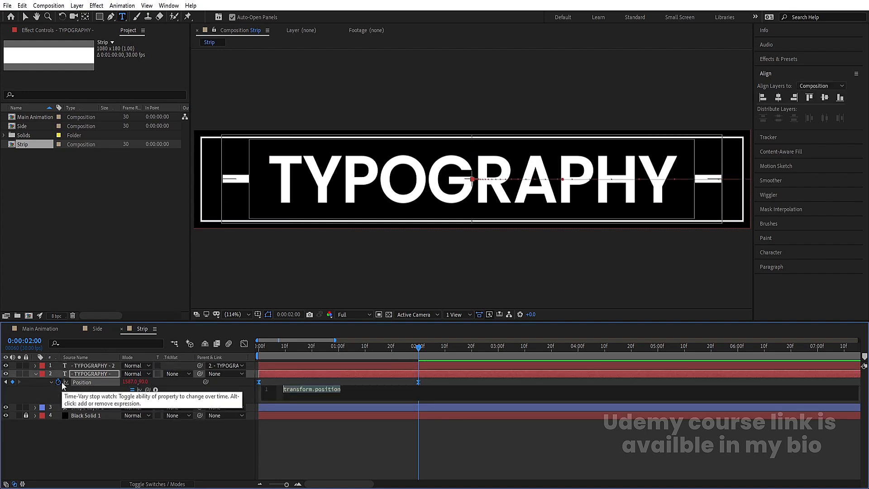
text(loopOut())
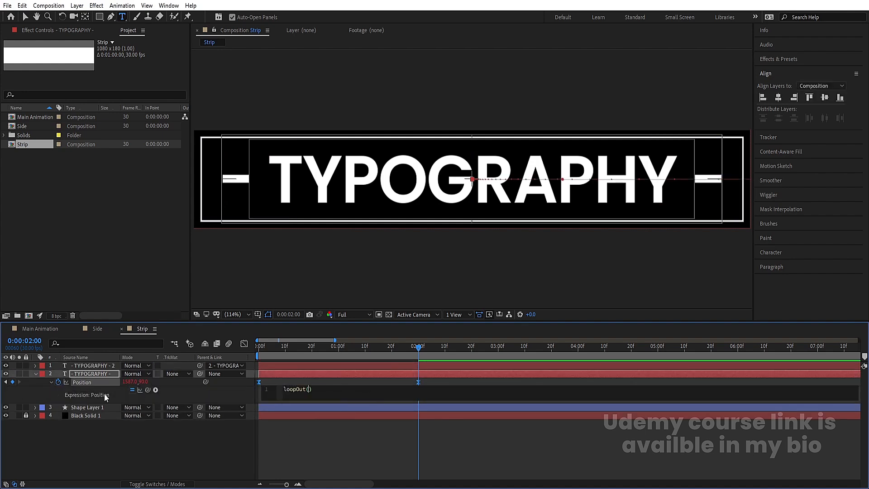
click(134, 447)
key(space)
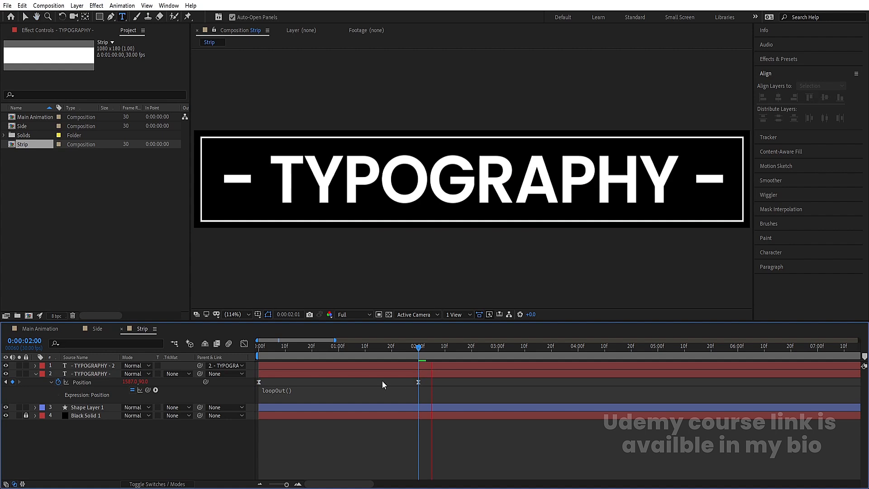
key(space)
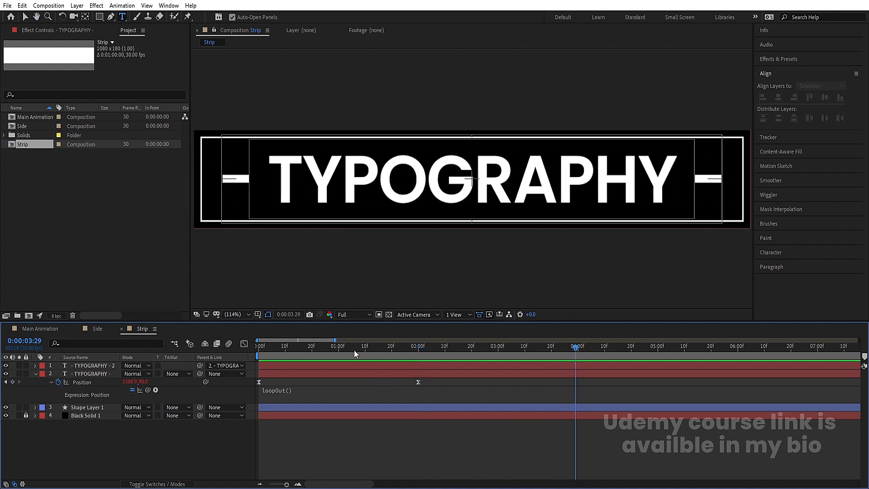
drag(354, 350, 194, 376)
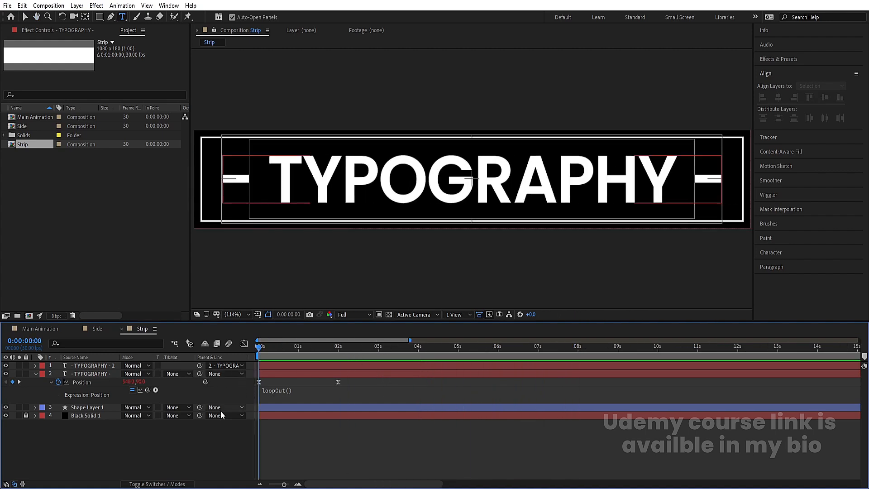
key(u)
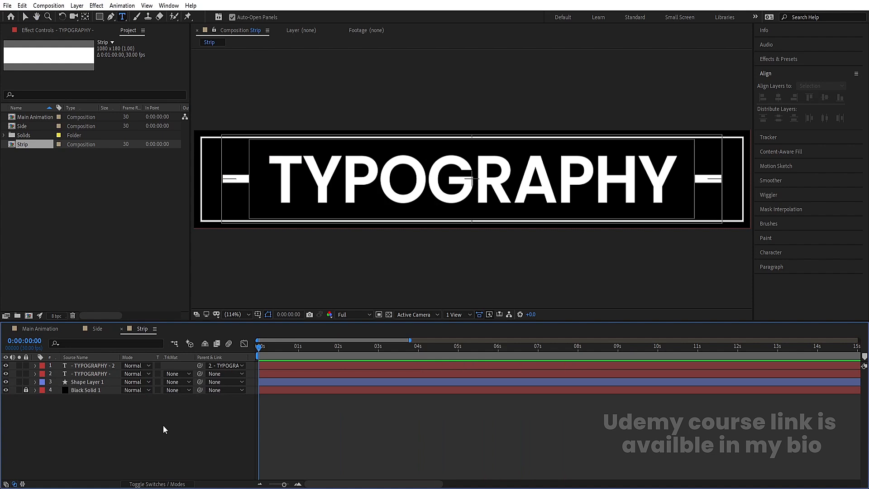
Add an adjustment layer above the text layers in the Strip composition.
right_click(144, 425)
mouse_move(173, 318)
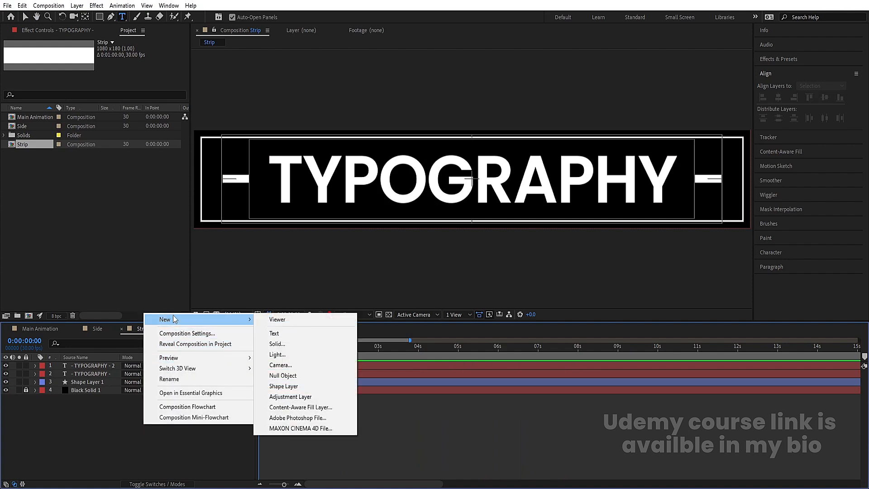
click(290, 397)
Apply the Tint effect to the adjustment layer and swap its colours to invert black and white.
click(796, 59)
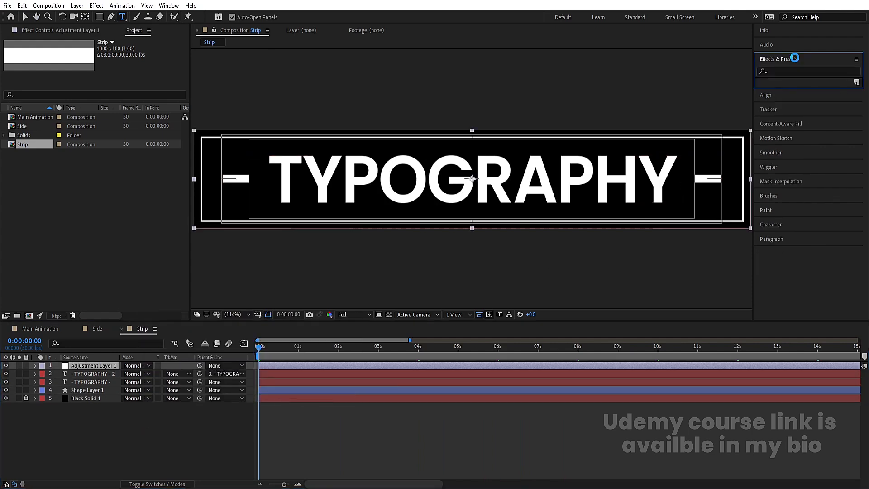
click(784, 71)
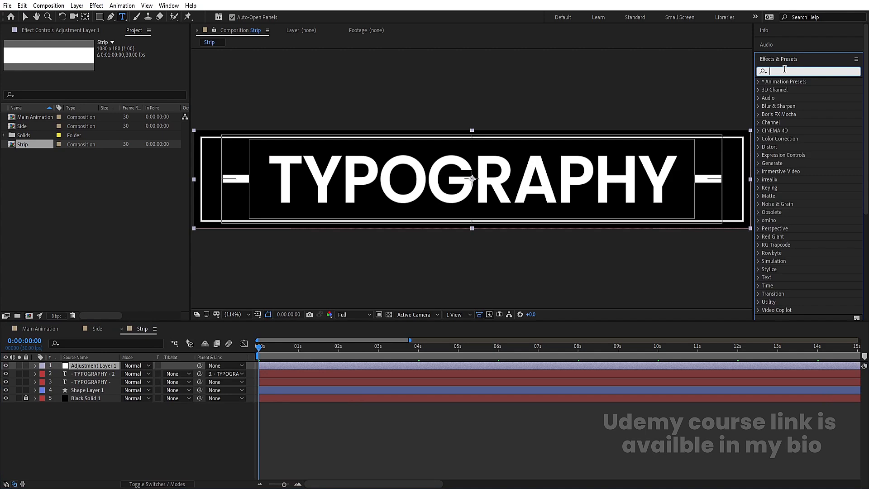
text(tint)
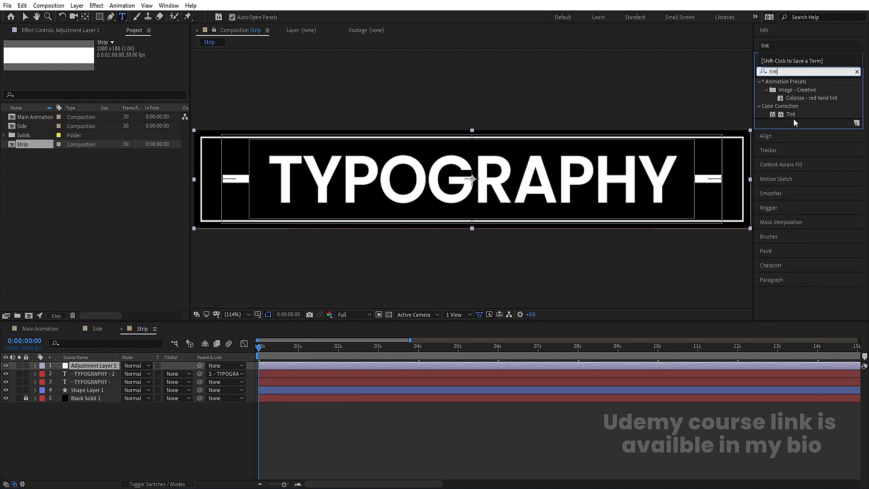
double_click(791, 115)
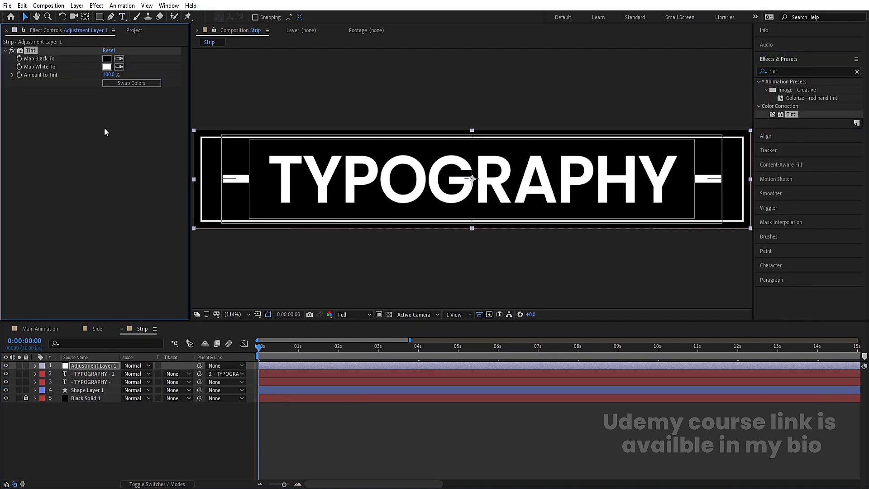
click(126, 84)
click(132, 474)
Move the adjustment layer off the strip's left edge to -543.5, 90 and keyframe its Position at 0 seconds.
click(77, 367)
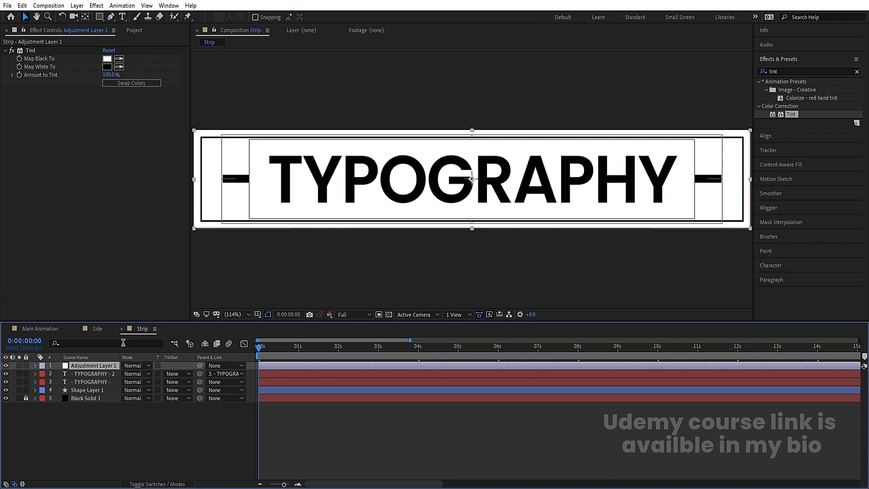
drag(709, 194, 165, 192)
key(p)
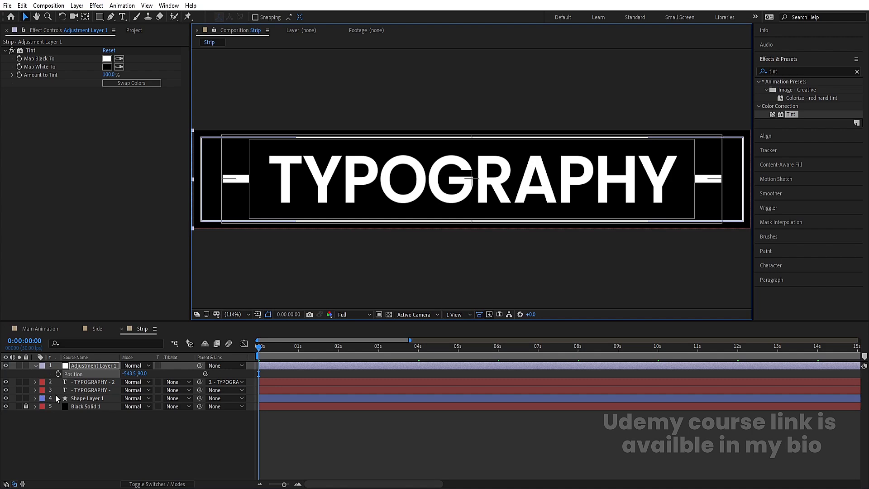
click(58, 373)
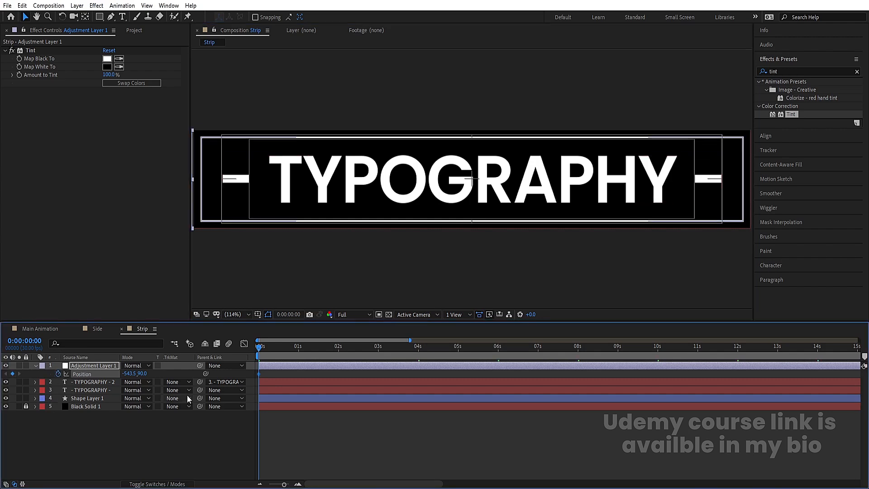
Keyframe the adjustment layer past the strip's right edge at 4 seconds, scrub the motion, and apply Easy Ease to its Position keyframes.
click(419, 352)
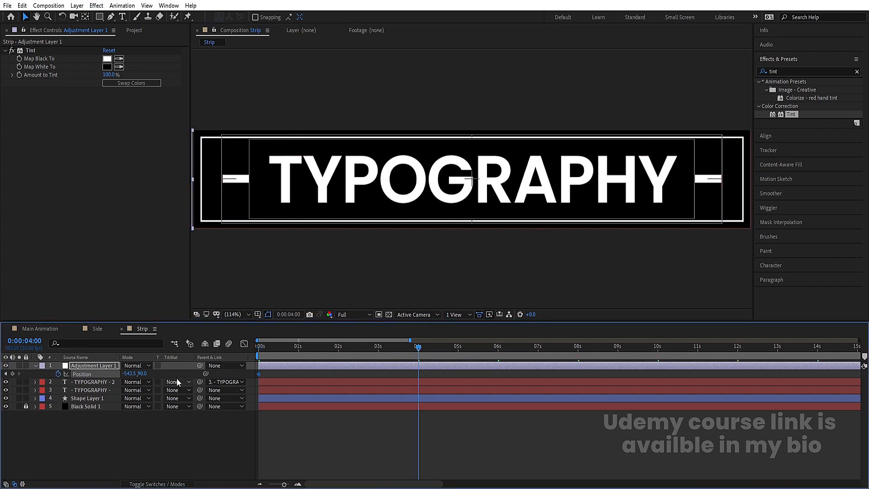
drag(129, 373, 366, 373)
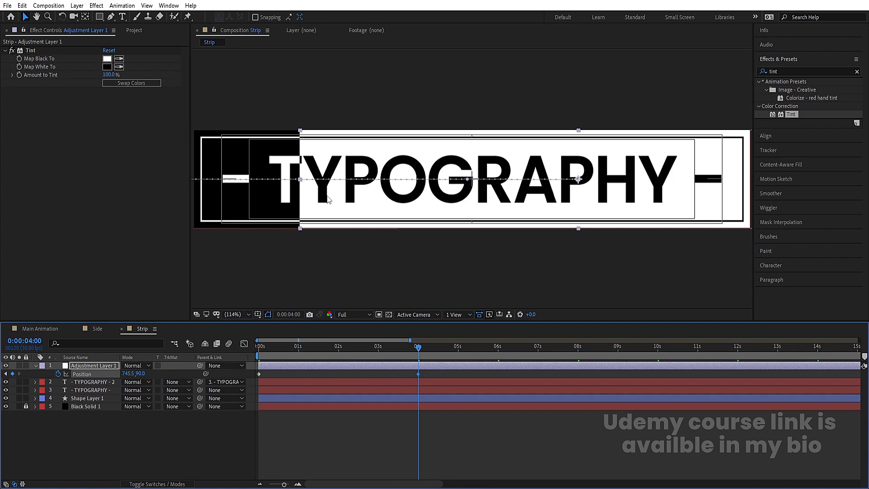
click(500, 194)
drag(501, 193, 779, 191)
drag(271, 352, 385, 347)
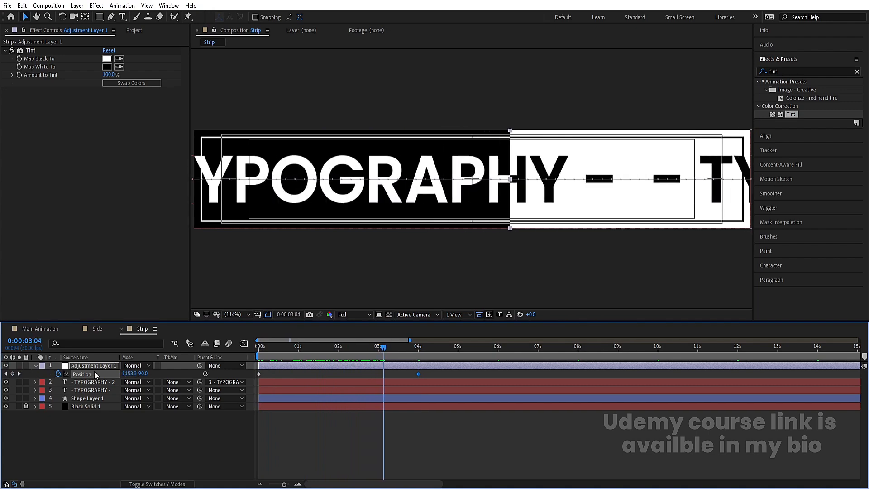
key(F9)
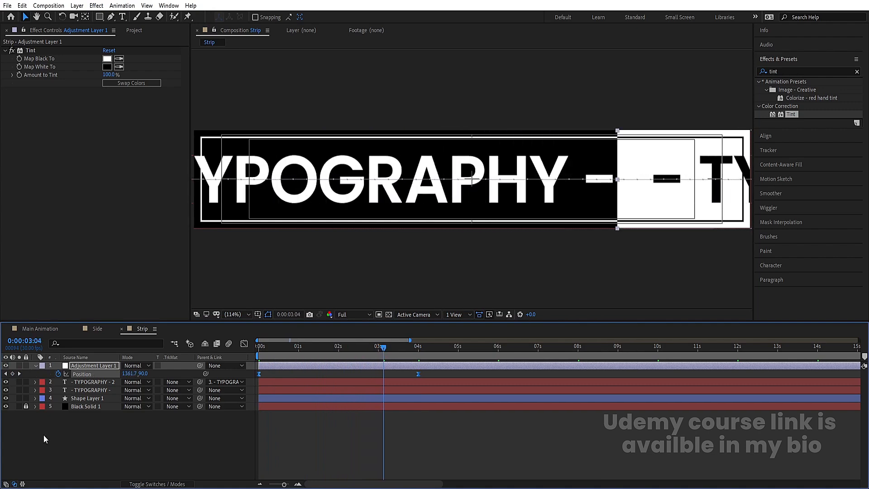
Add a loopOut() expression to the adjustment layer's Position and preview the Strip composition from the start.
click(43, 434)
alt+click(59, 374)
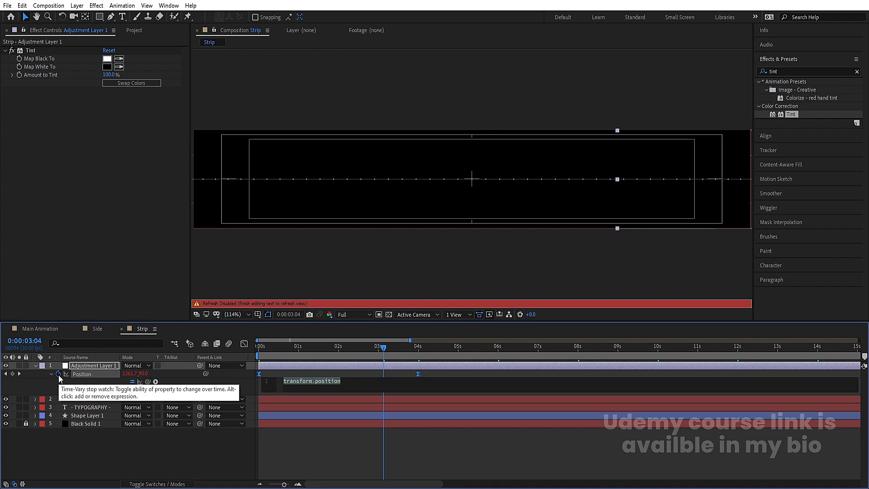
text(loop)
key(Down)
key(Down)
key(Return)
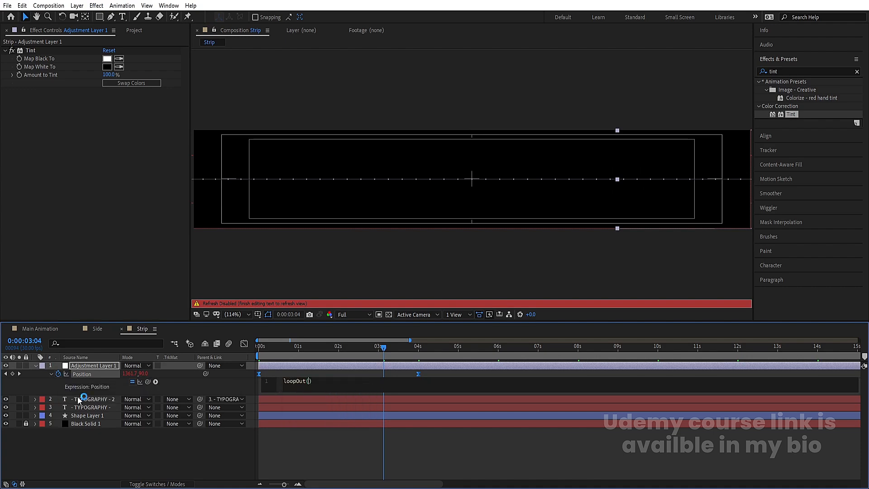
click(134, 458)
key(Home)
key(space)
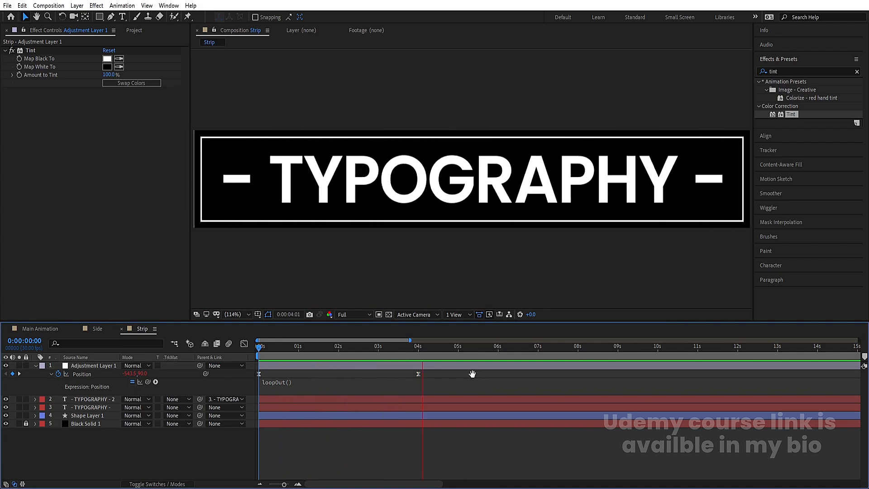
Convert the adjustment layer's Position keyframes back to linear, preview the loop and collapse the layer's properties.
click(275, 364)
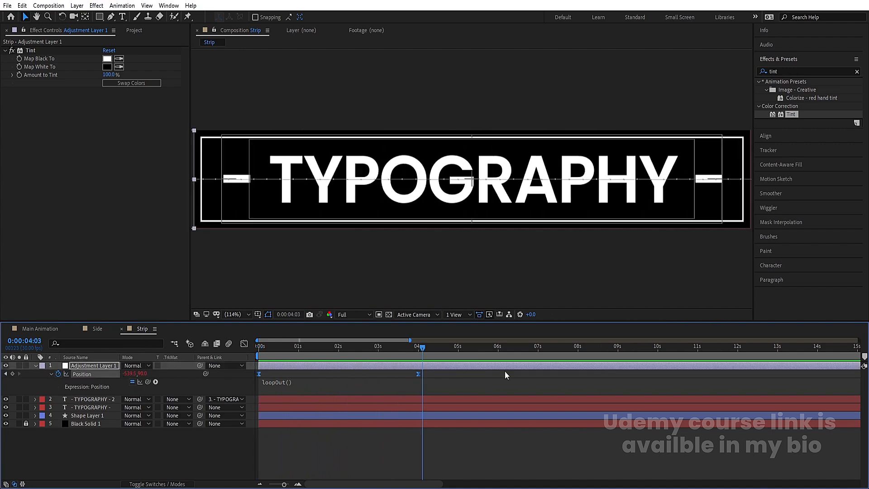
ctrl+click(419, 374)
click(400, 441)
key(space)
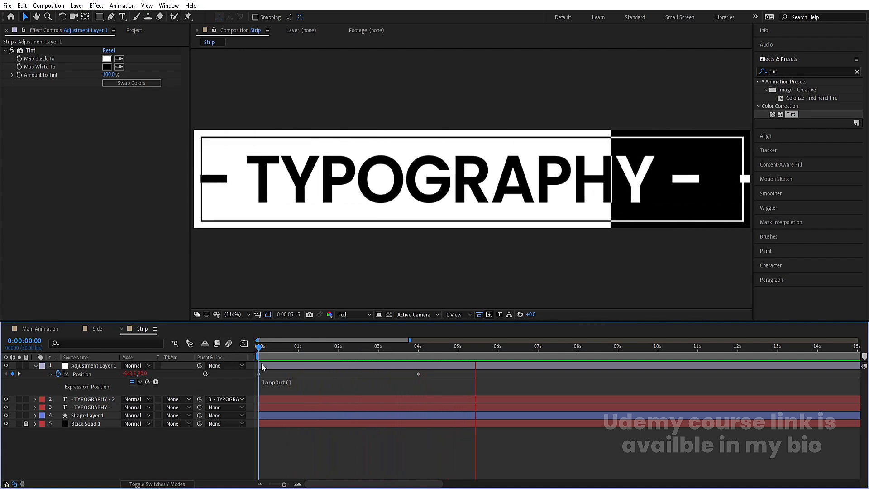
key(space)
key(u)
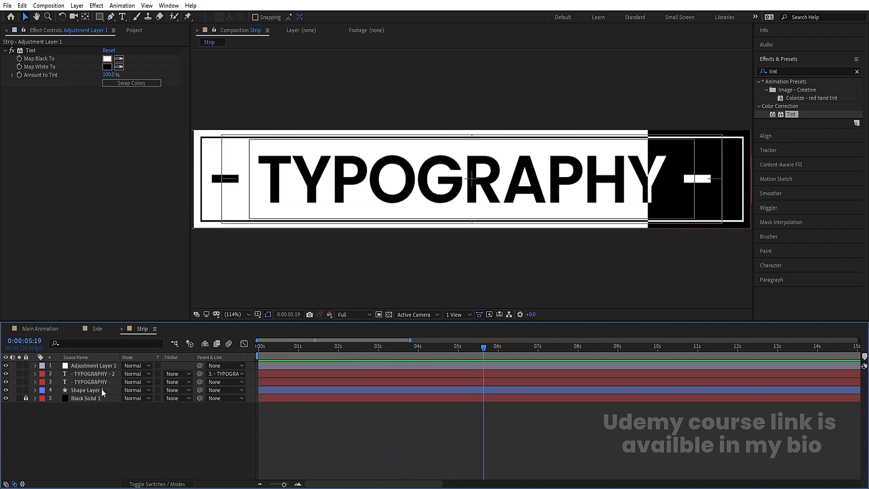
Place the Strip composition in the Side composition and align it to the composition's top edge.
click(98, 330)
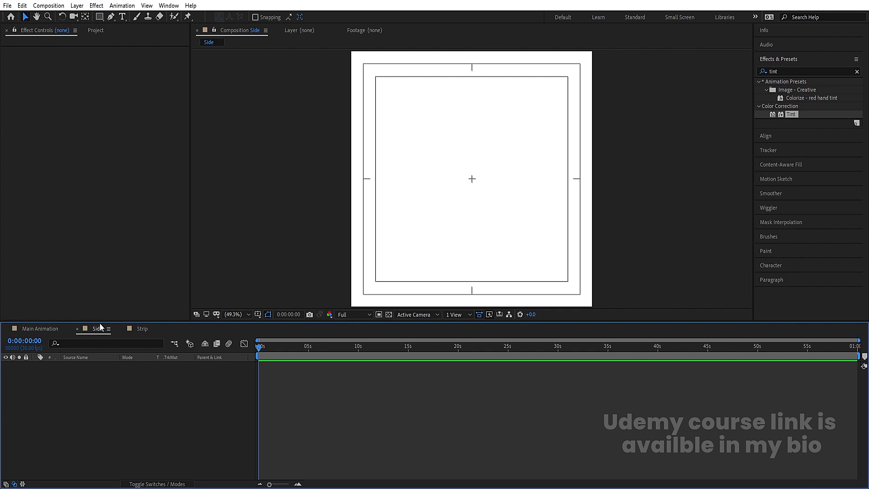
key(ctrl+0)
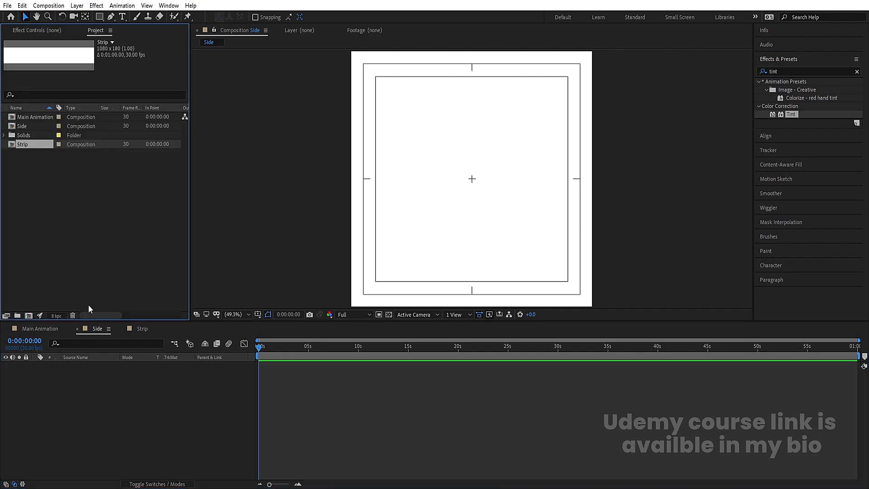
drag(28, 145, 134, 386)
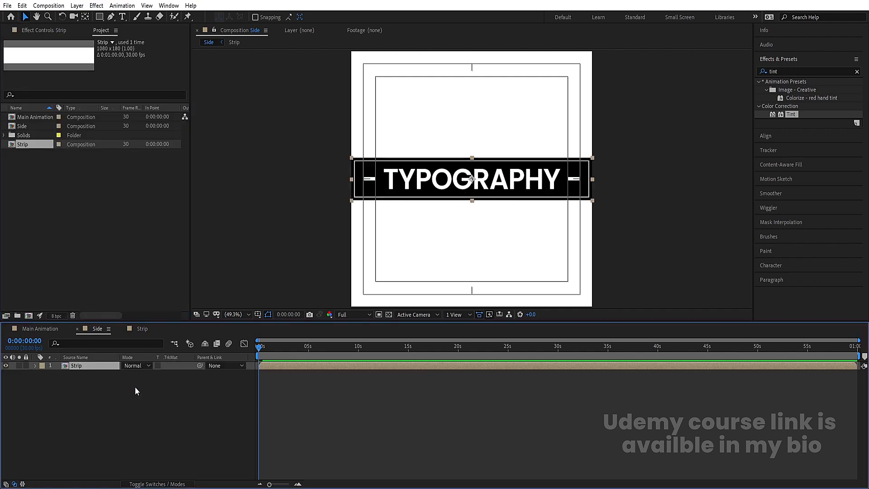
click(764, 138)
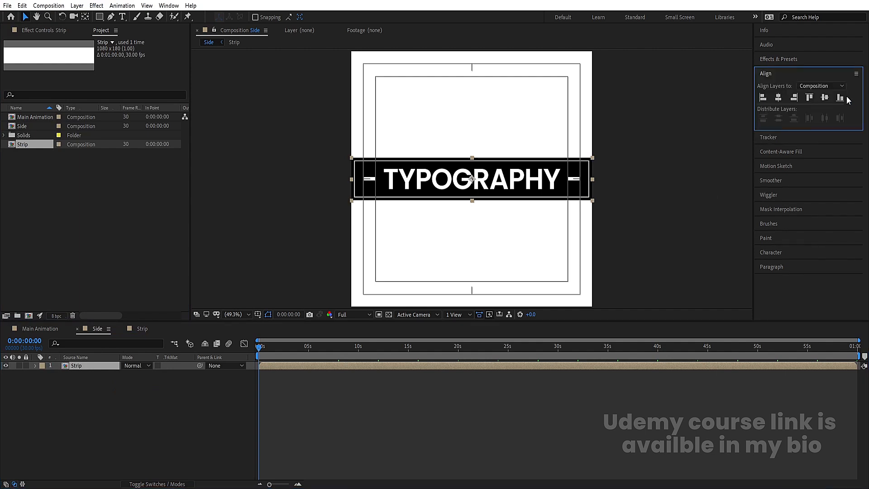
click(810, 98)
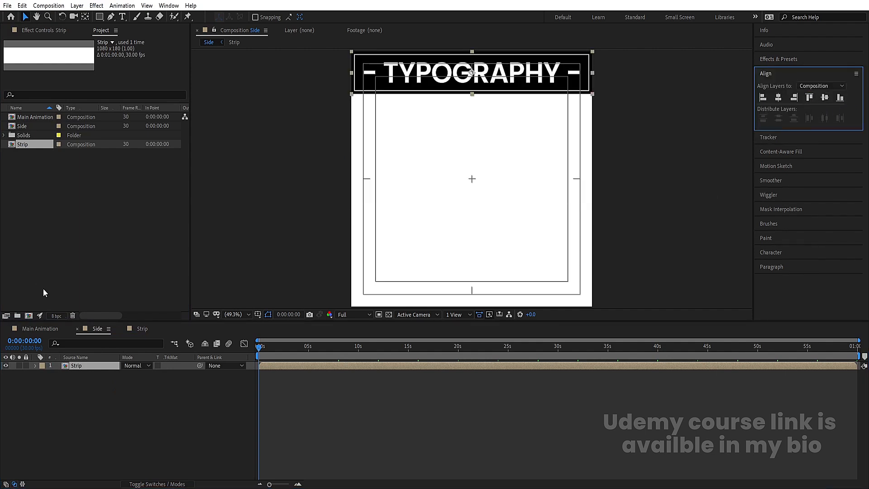
Enable snapping, duplicate the Strip layer into a stack of six filling the Side composition's height, and preview it.
click(255, 17)
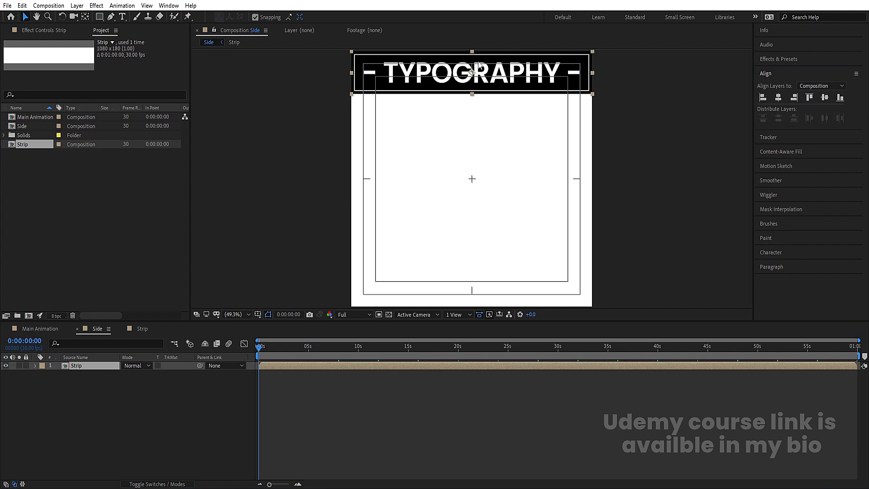
key(ctrl+d)
drag(479, 65, 477, 267)
key(ctrl+d)
key(ctrl+d)
key(ctrl+d)
key(ctrl+d)
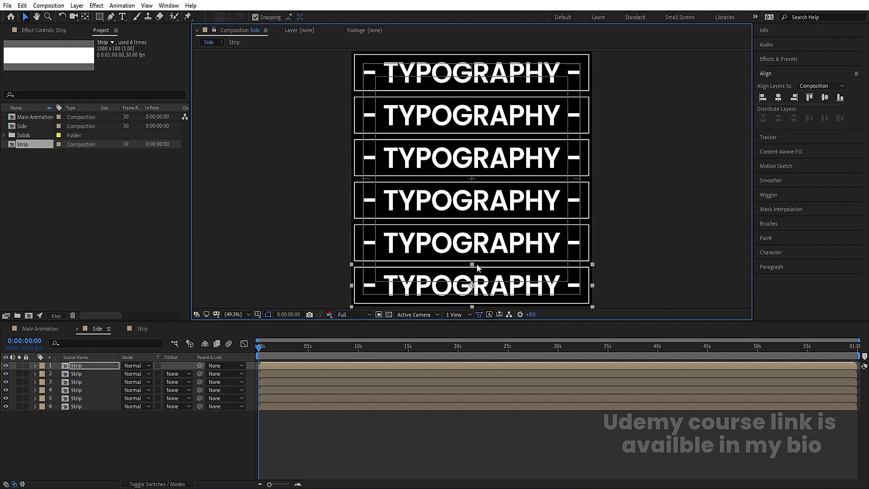
click(103, 428)
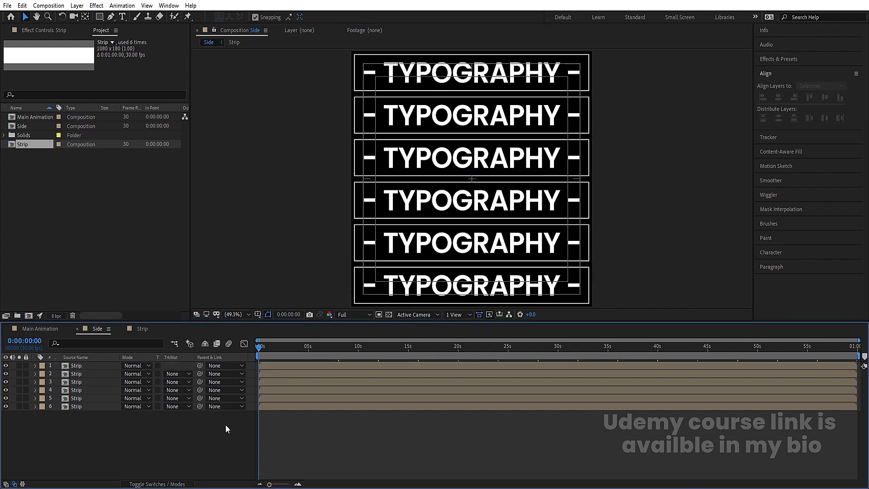
key(equal)
key(equal)
key(space)
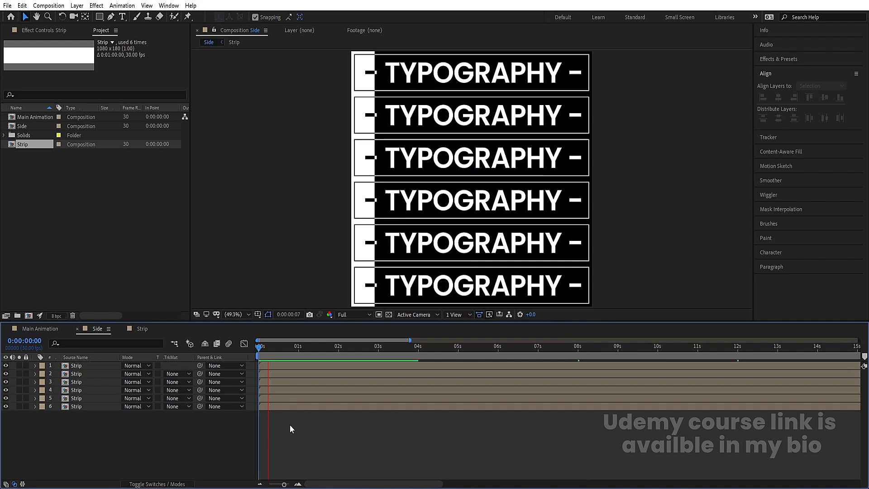
In the Strip composition, apply Easy Ease to both of the adjustment layer's Position keyframes.
click(146, 330)
click(97, 366)
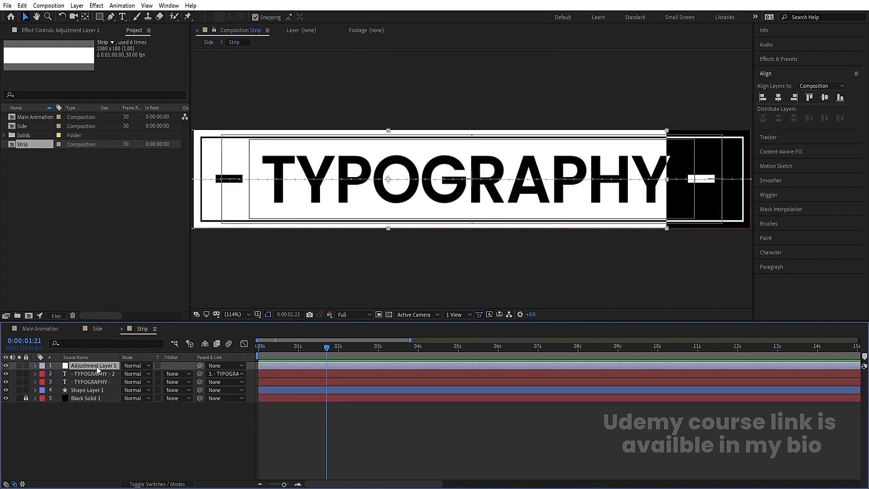
key(u)
drag(438, 375, 217, 341)
key(F9)
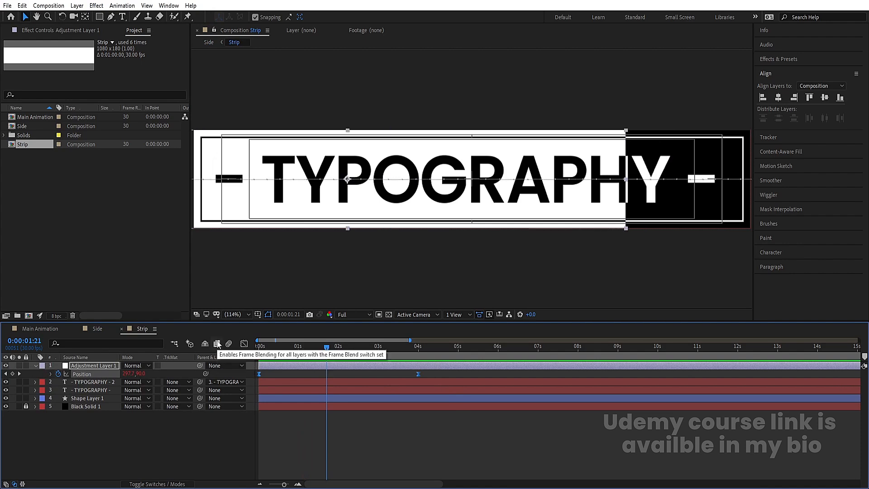
Extend both Position speed-graph handles towards the middle for a steep central peak, and preview the result in the Side composition.
click(244, 343)
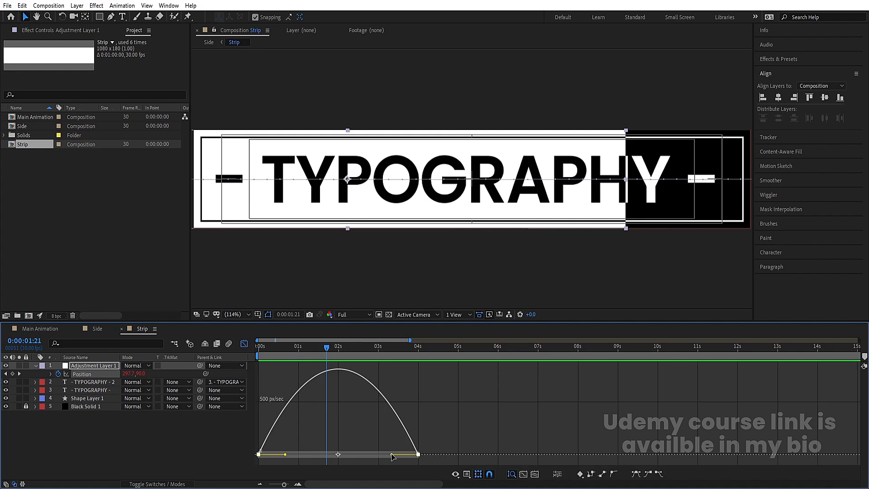
drag(392, 456, 350, 456)
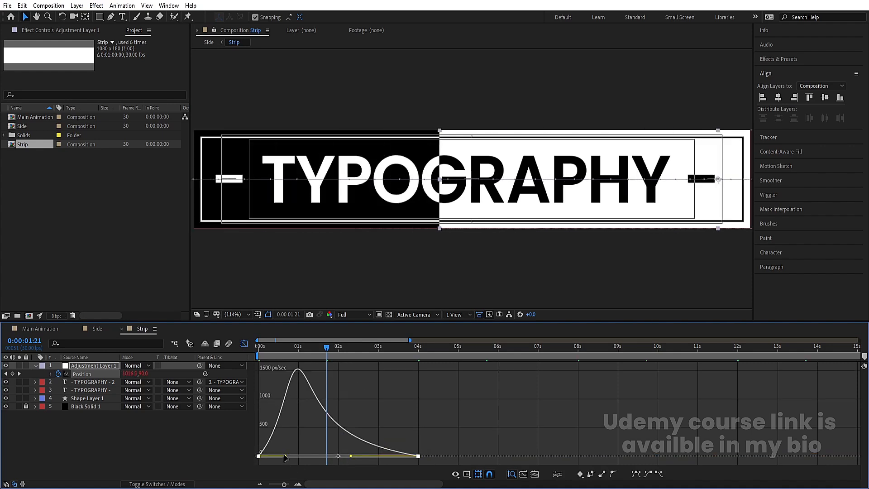
drag(285, 456, 321, 456)
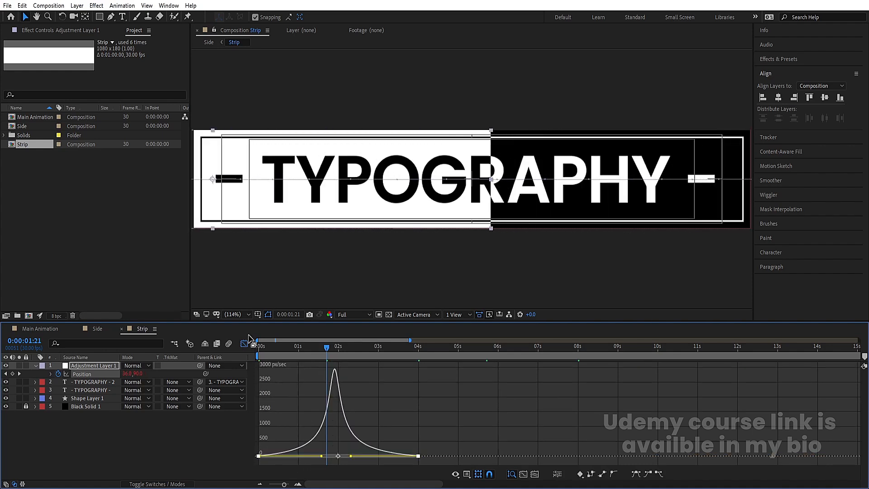
click(244, 343)
click(104, 328)
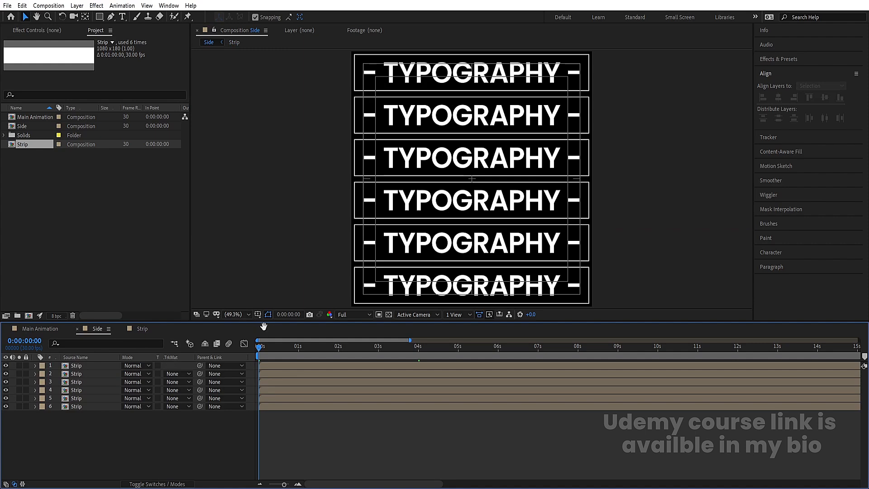
key(space)
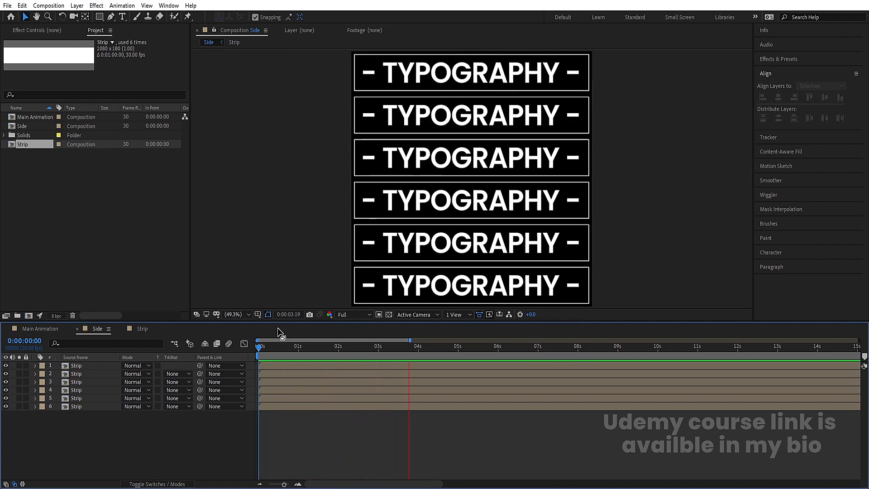
key(space)
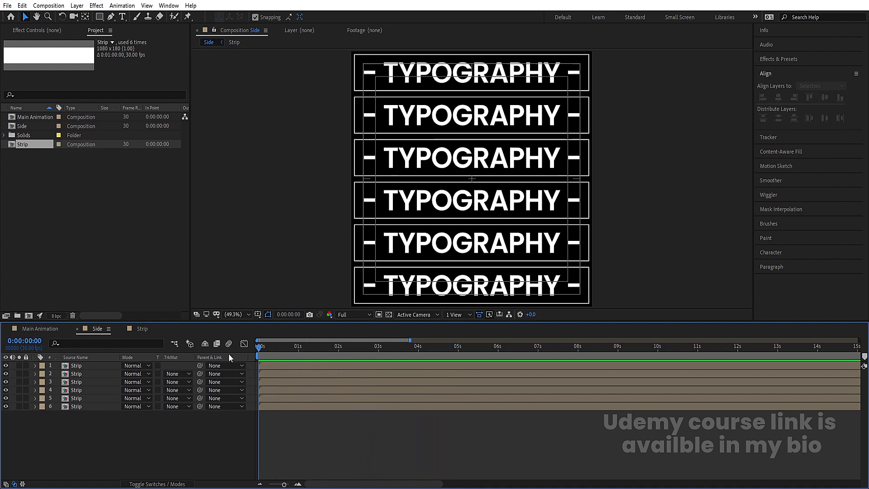
Apply a Tint effect with swapped colours to Strip layer 1 in the Side composition and copy it to layers 3 and 5.
click(78, 367)
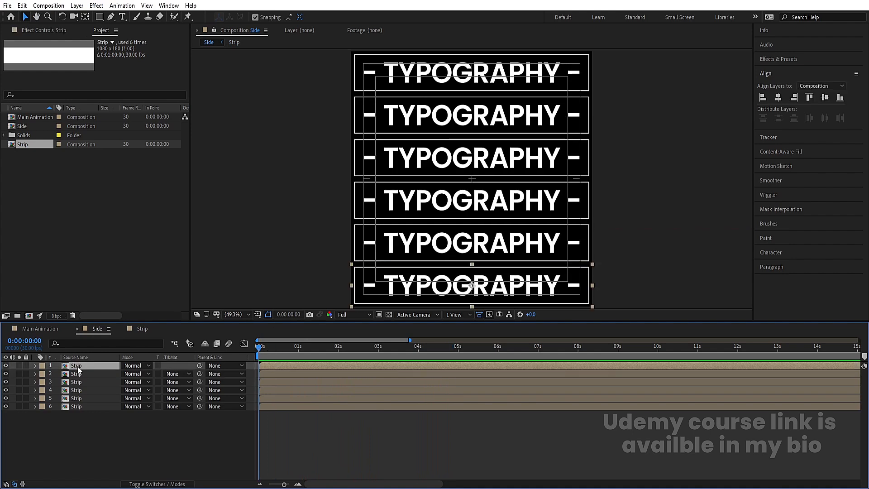
click(782, 58)
double_click(789, 114)
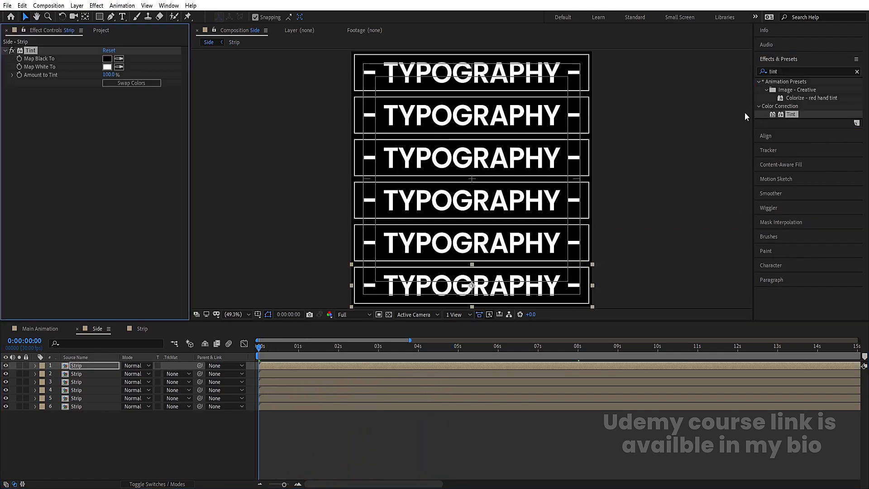
click(159, 86)
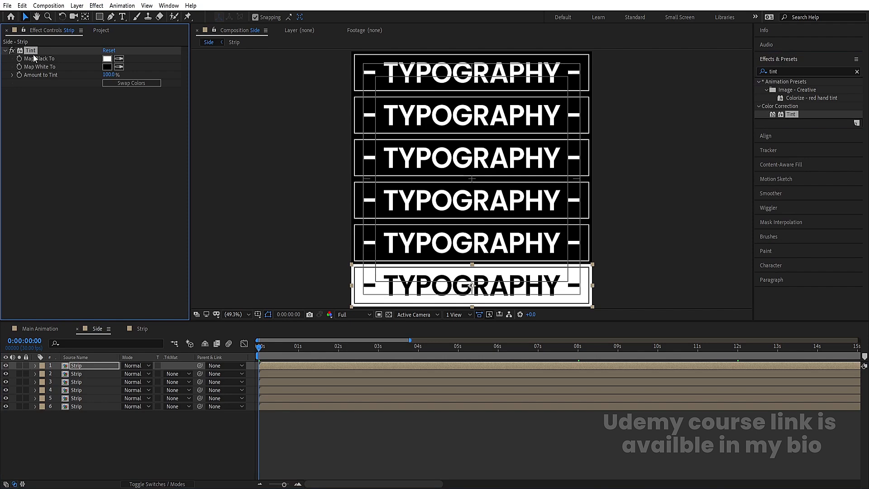
click(76, 382)
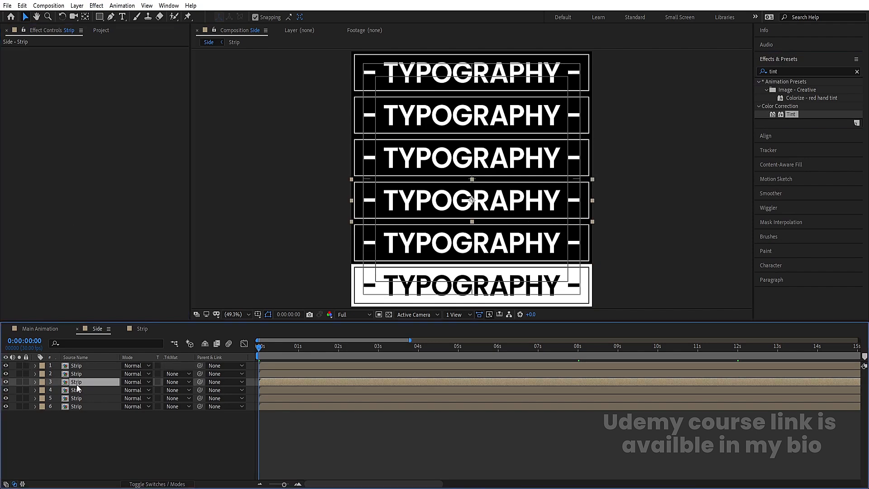
ctrl+click(76, 398)
key(ctrl+v)
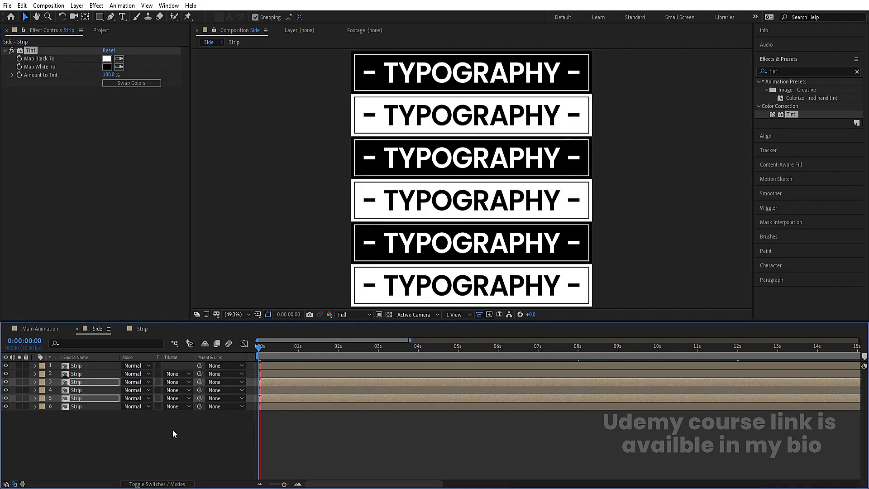
Shift Strip layer 2 to start at frame 5 and layer 3 to start at frame 10.
click(293, 438)
key(equal)
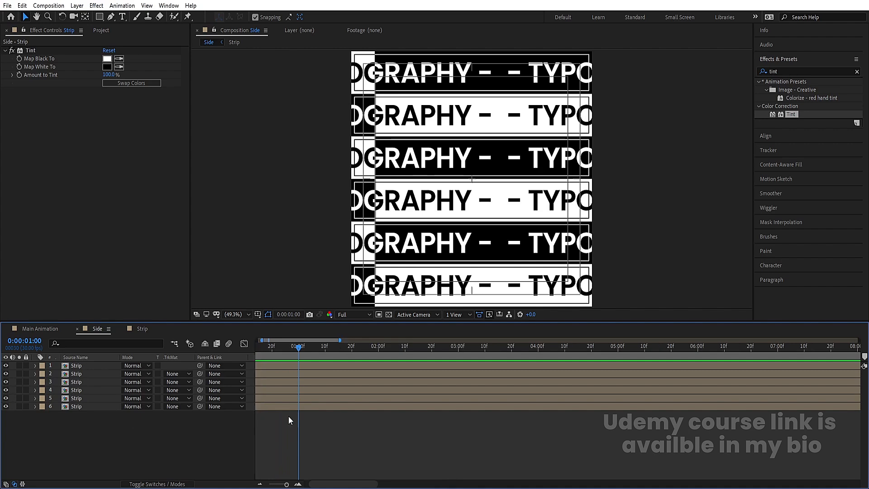
key(equal)
key(Home)
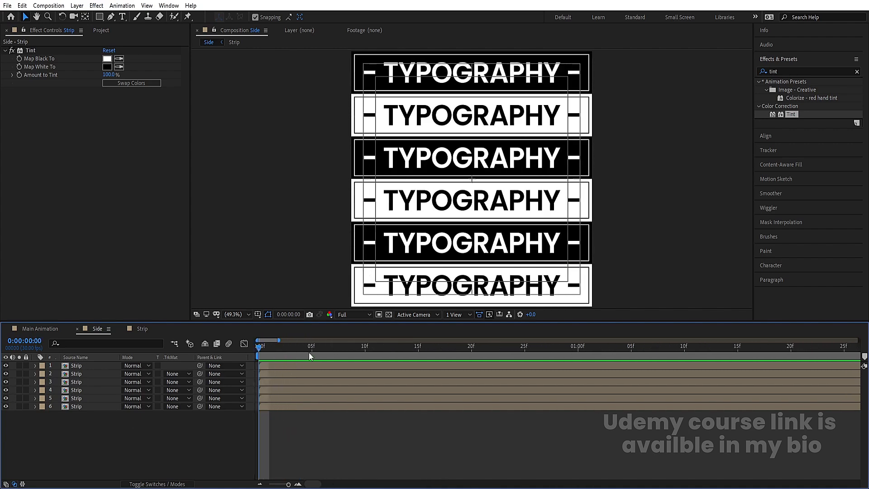
click(310, 348)
click(311, 377)
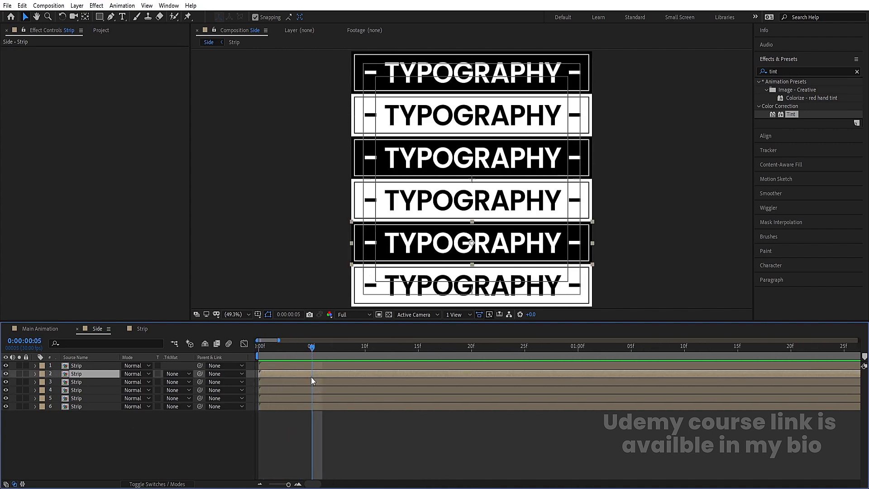
key(alt+bracketleft)
click(365, 346)
click(372, 382)
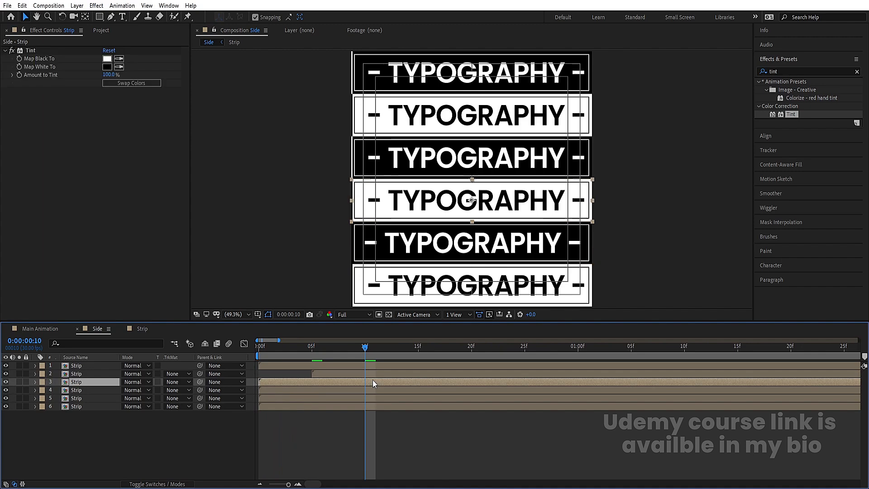
key(alt+bracketleft)
Shift Strip layers 4, 5 and 6 to start at frames 15, 20 and 25 respectively.
click(418, 347)
click(419, 392)
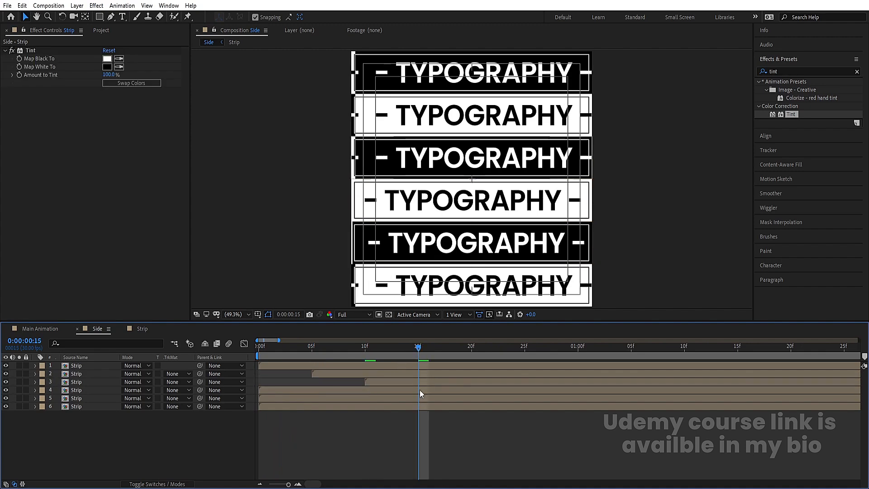
click(419, 389)
key(alt+bracketleft)
click(470, 347)
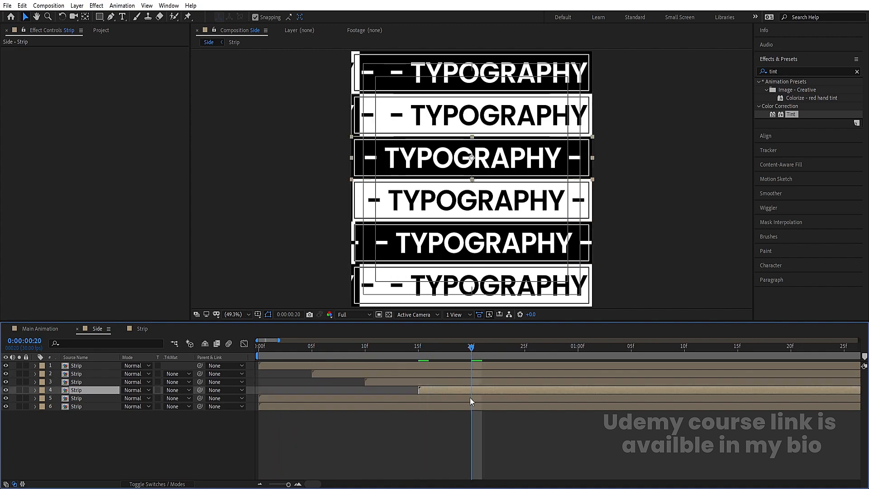
click(470, 397)
key(alt+bracketleft)
click(523, 347)
click(522, 406)
key(alt+bracketleft)
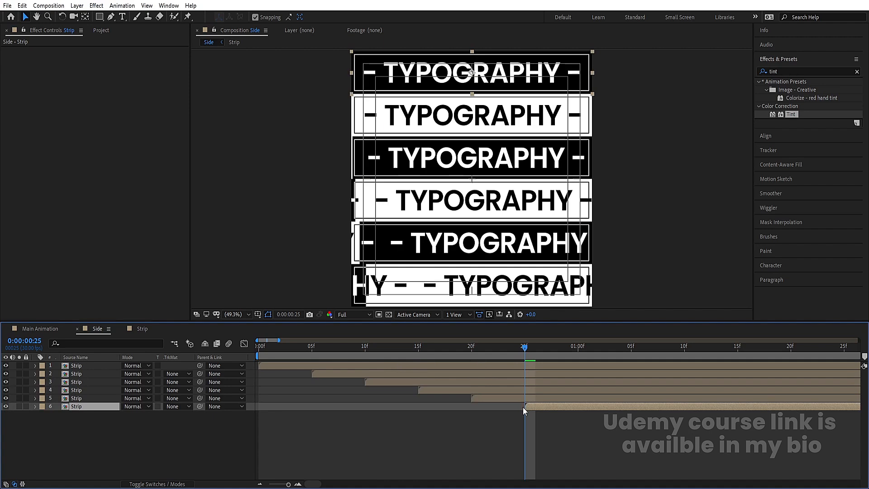
Trim the starts of all six Strip layers in Side to frame 25 and shift them to begin at frame 0.
scroll(523, 406, down, 7)
drag(108, 443, 86, 357)
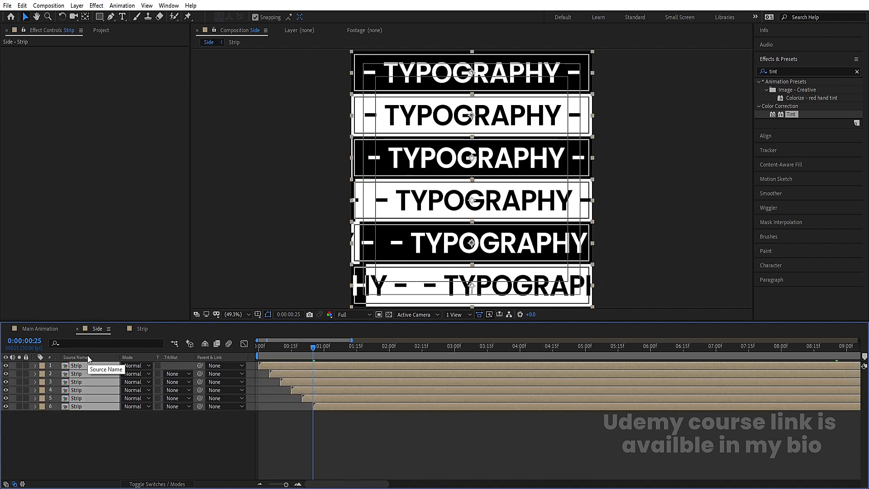
key(alt+bracketleft)
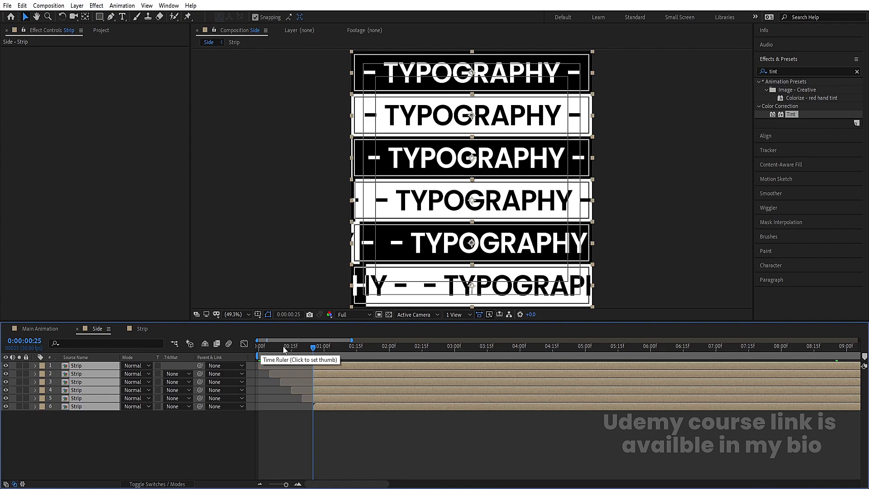
click(261, 348)
Preview the Side composition, including its first four seconds, to check how the staggered strips loop.
key(space)
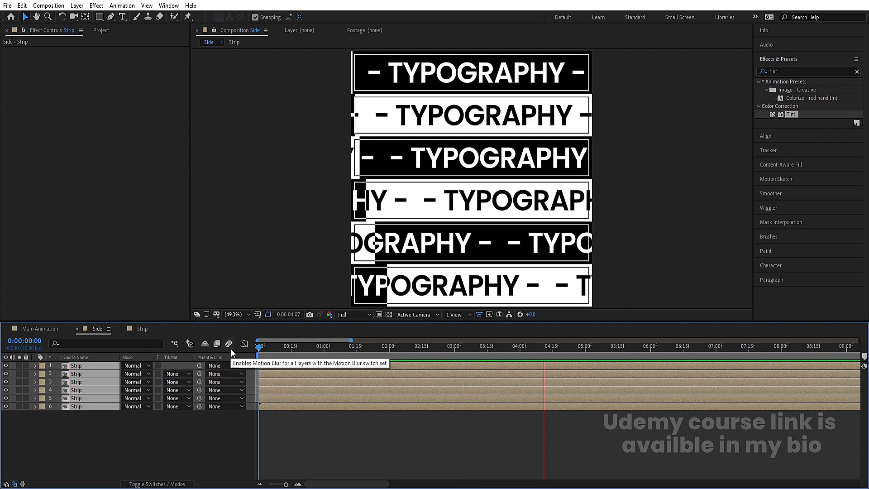
click(293, 440)
key(minus)
key(minus)
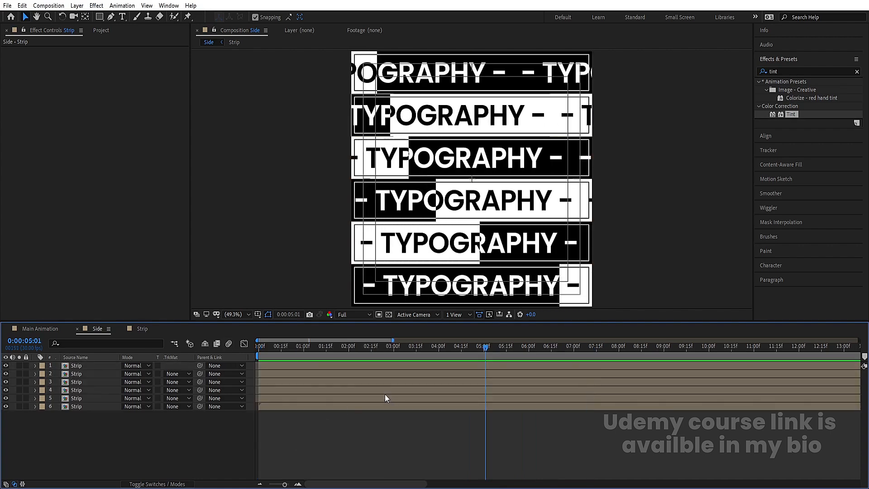
click(370, 347)
key(Page_Up)
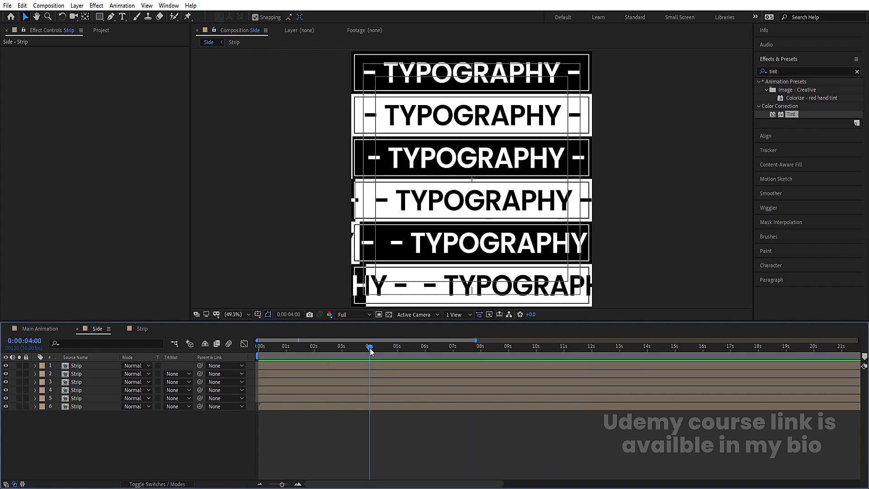
key(space)
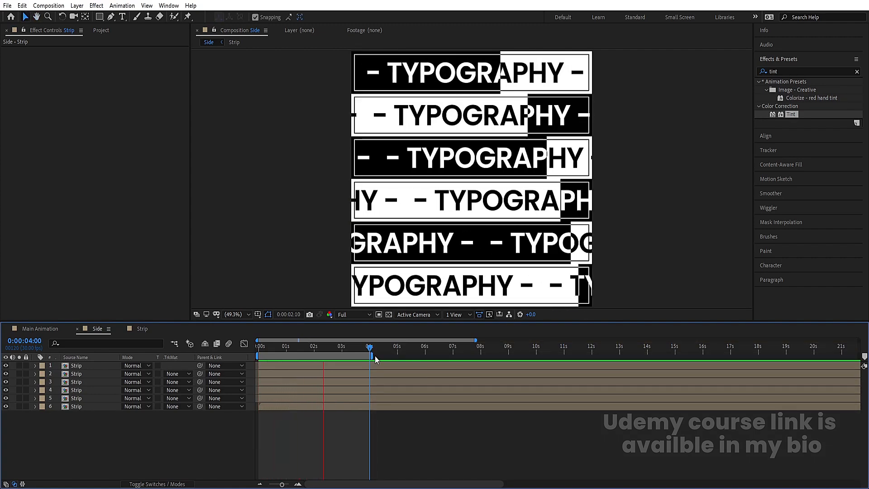
key(space)
click(374, 357)
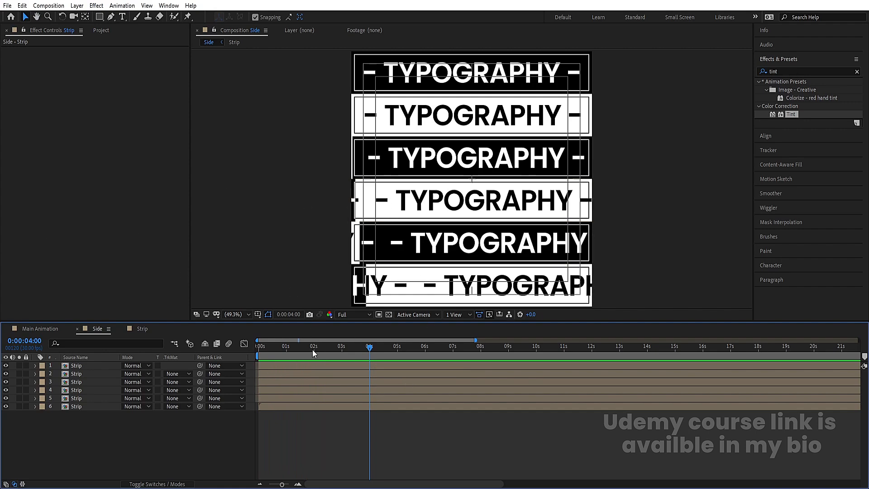
key(Home)
key(space)
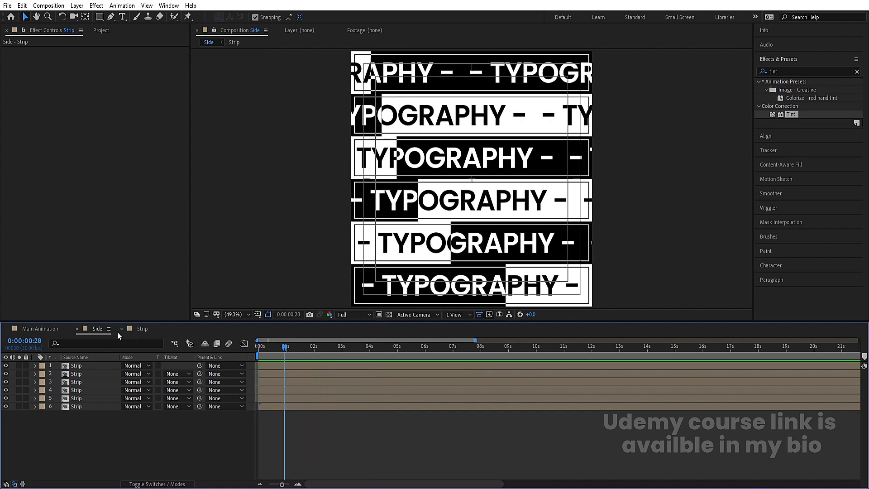
Create a white (ffffff) 1920 x 1080 px solid in the Main Animation composition and lock its layer.
click(41, 328)
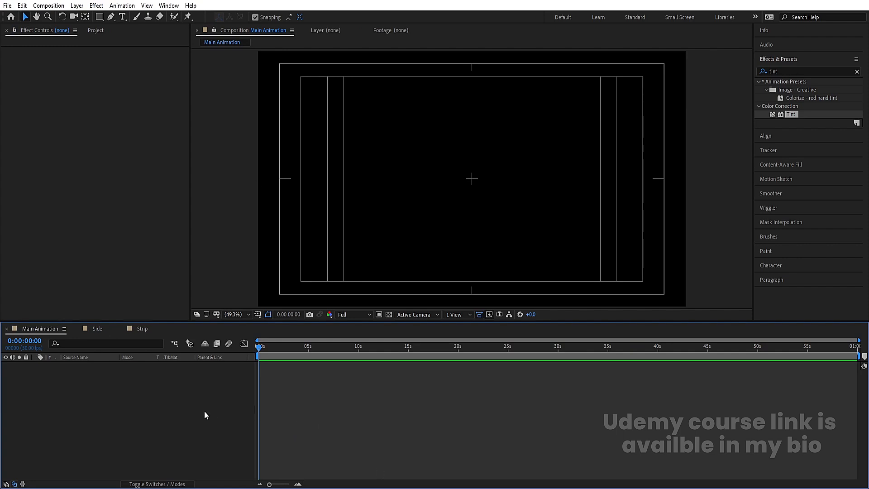
key(ctrl+y)
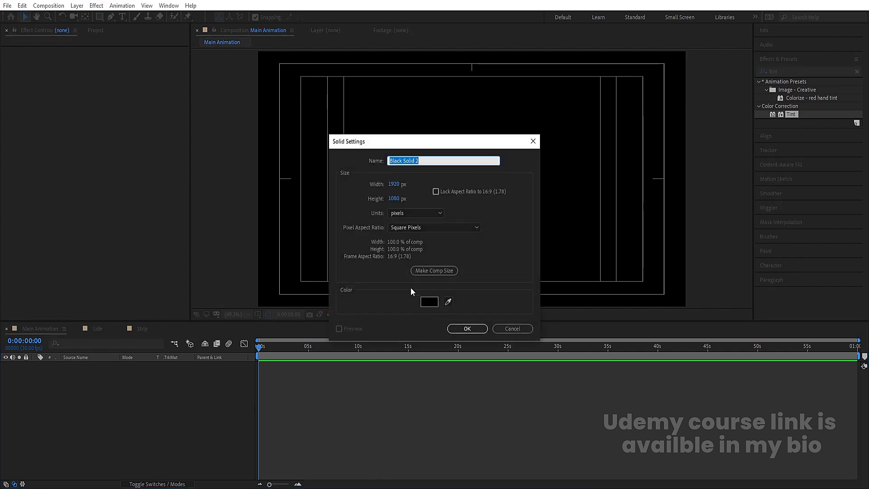
click(429, 302)
text(ffffff)
key(Return)
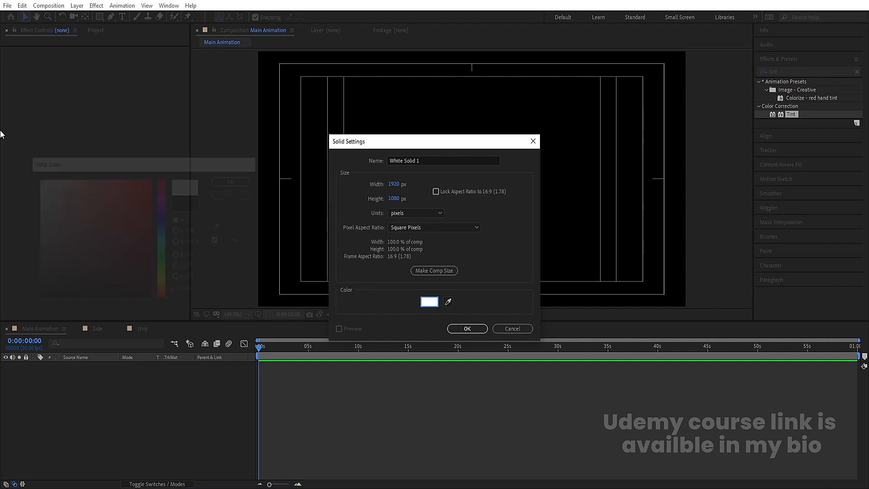
key(Return)
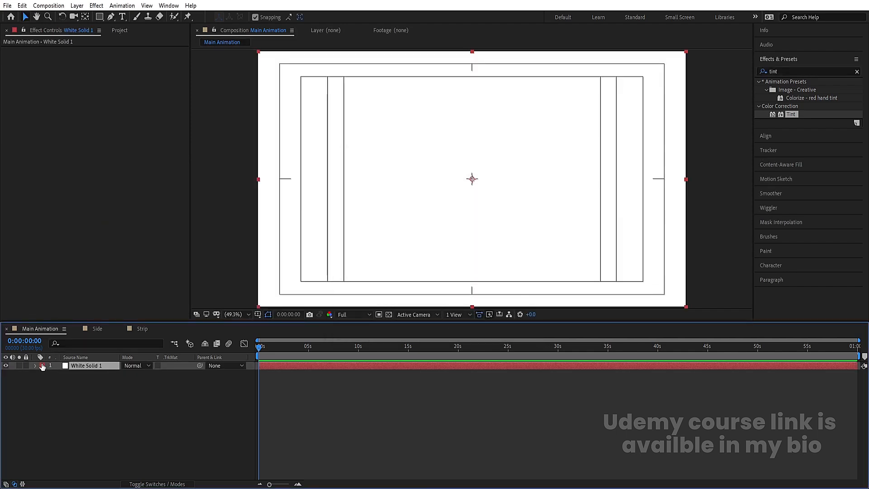
click(26, 366)
Add the Side composition above White Solid 1 and scale it down to about a third of the frame width.
click(119, 30)
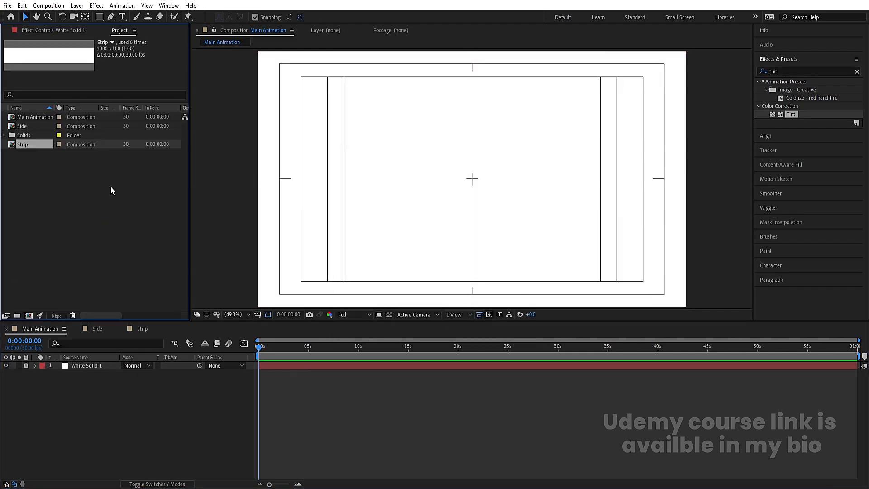
drag(26, 127, 115, 373)
key(s)
key(t)
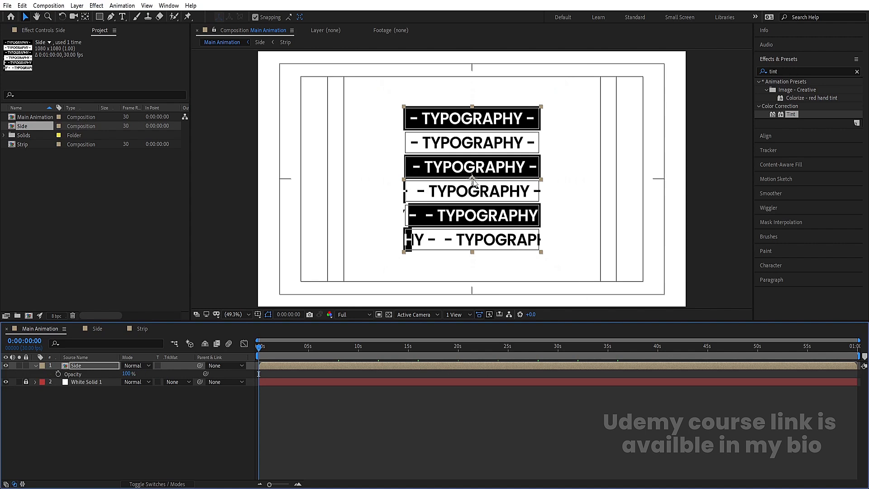
Move the Side layer's anchor point from its centre to the midpoint of its left edge.
key(y)
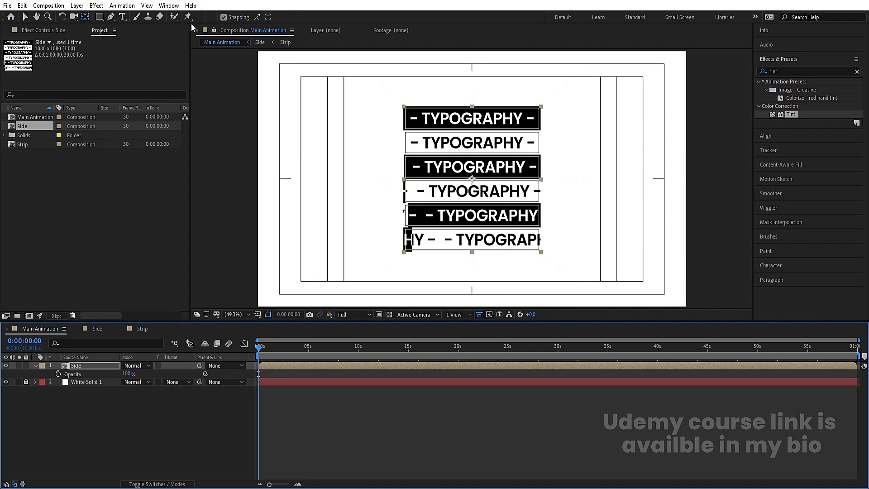
click(465, 179)
drag(465, 179, 407, 180)
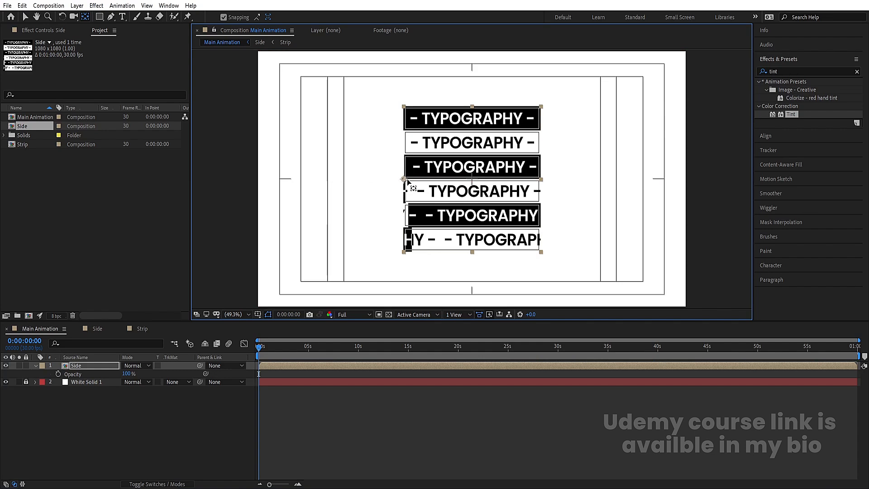
click(122, 420)
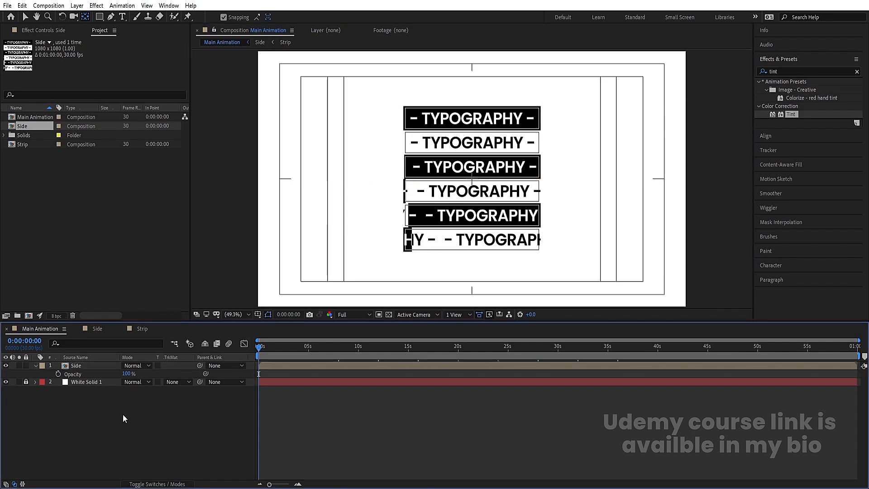
Move the Side layer sideways so its left-edge anchor point sits at the composition centre, and check the alignment up close.
click(82, 365)
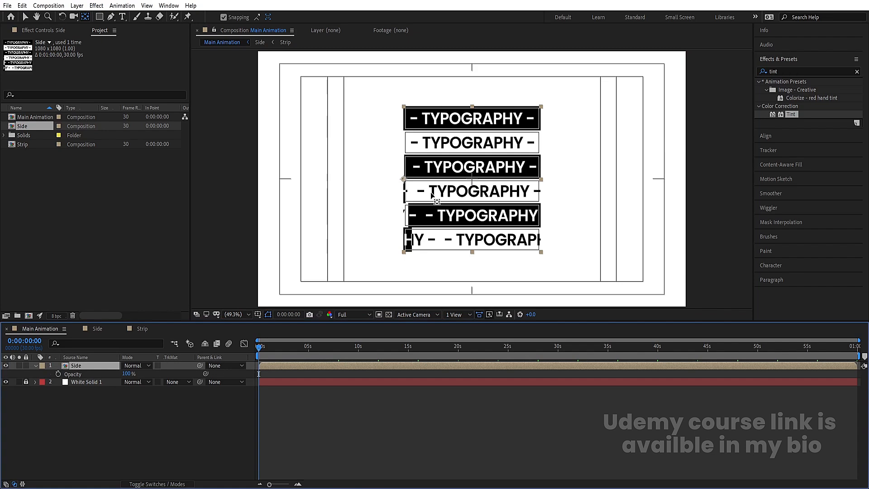
key(v)
drag(424, 190, 492, 189)
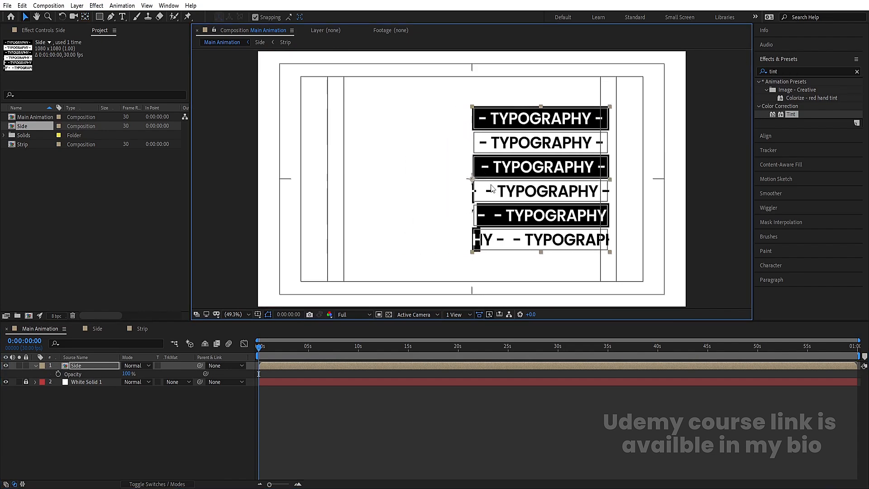
scroll(477, 181, up, 6)
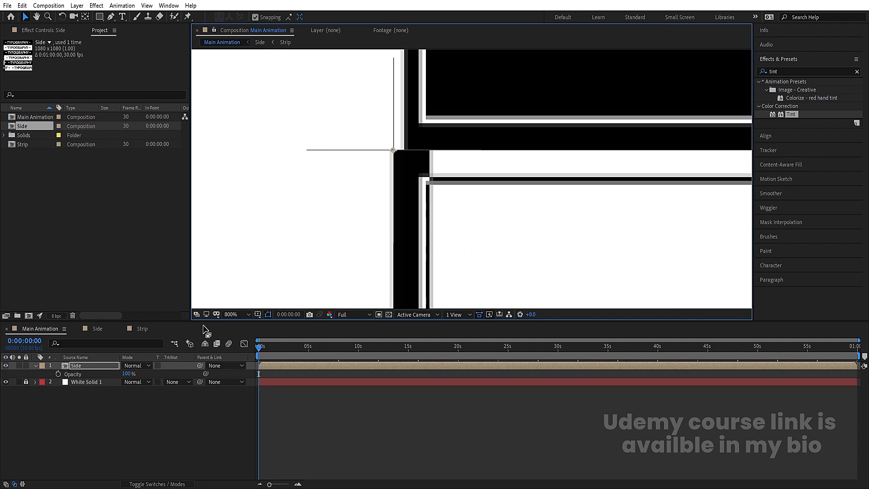
click(240, 314)
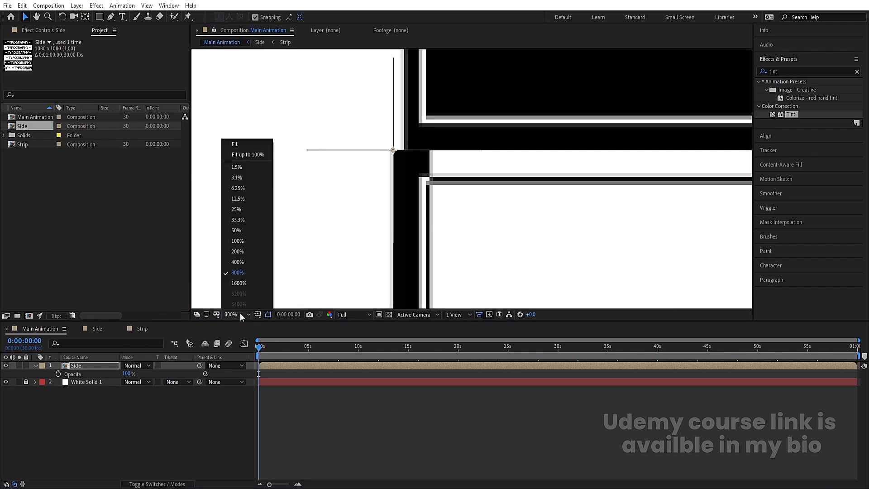
click(245, 144)
click(65, 455)
Make the Side layer in Main Animation a 3D layer.
click(82, 365)
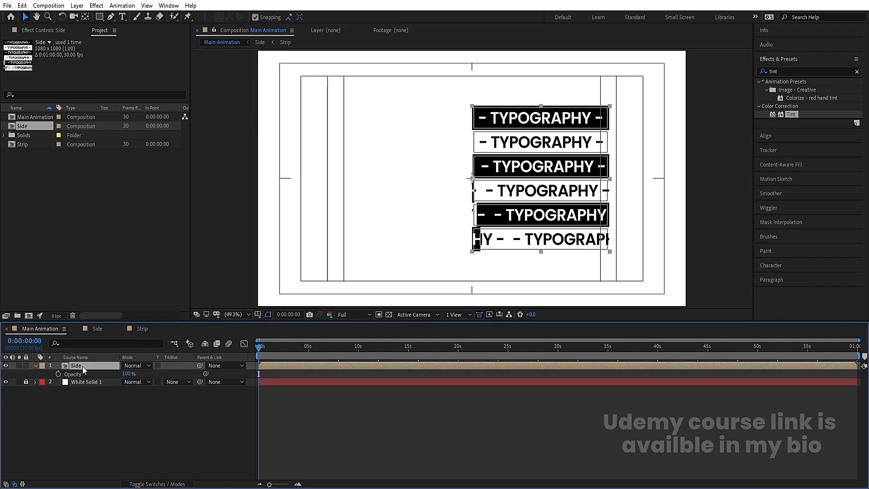
key(F4)
key(Num_Lock)
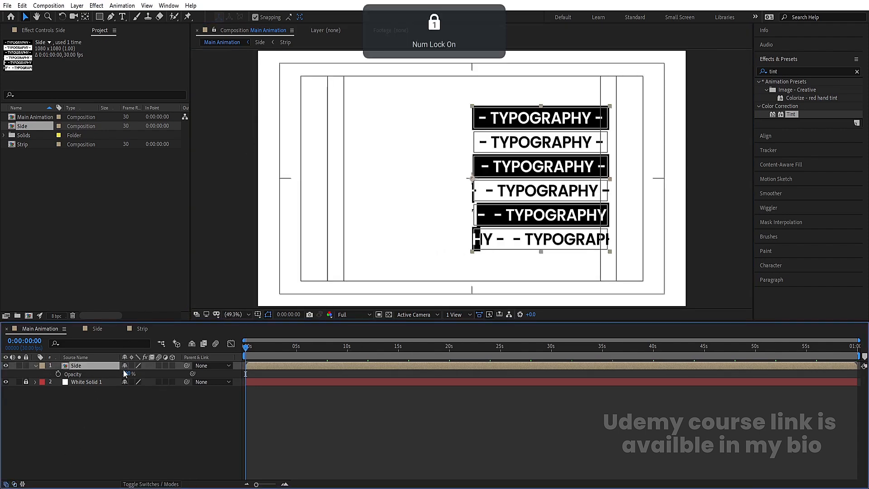
click(172, 366)
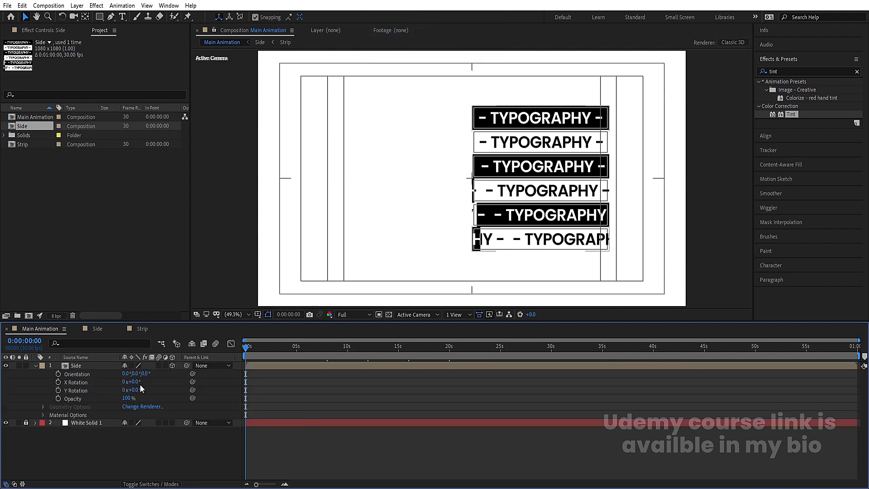
Add a Y Rotation keyframe of 0° to the Side layer at 0 seconds and show only its keyframed property.
key(r)
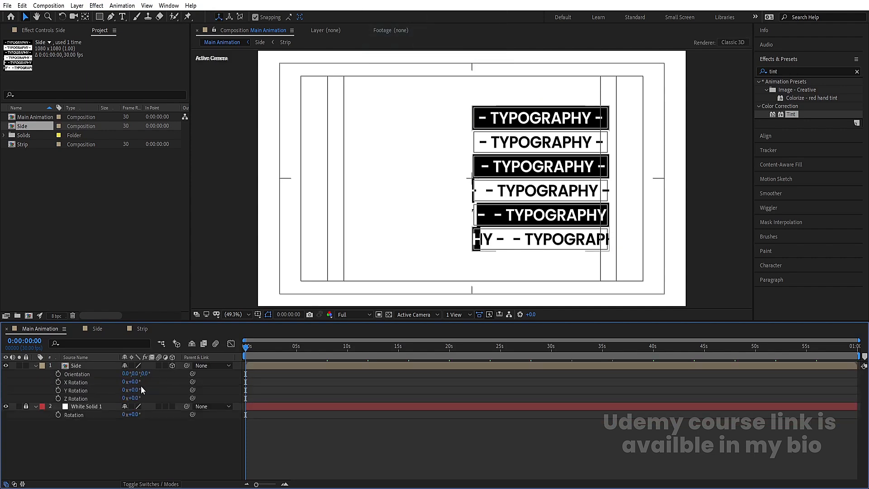
drag(138, 388, 152, 392)
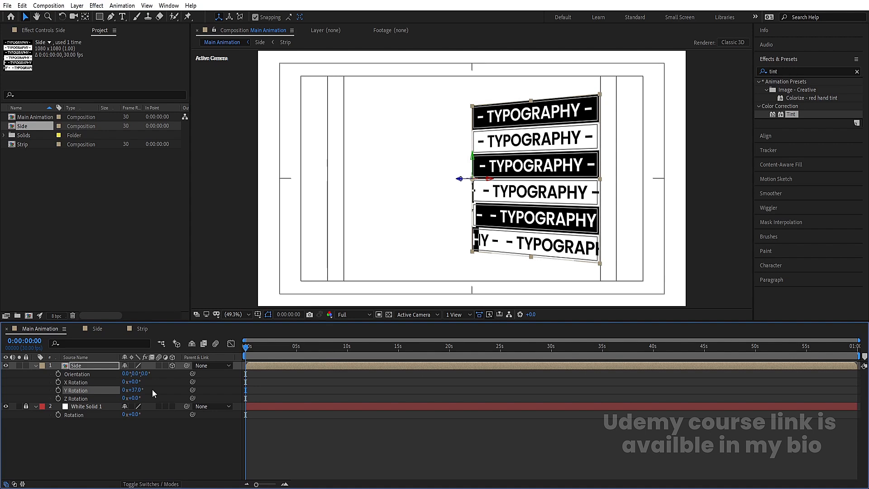
key(ctrl+z)
click(58, 390)
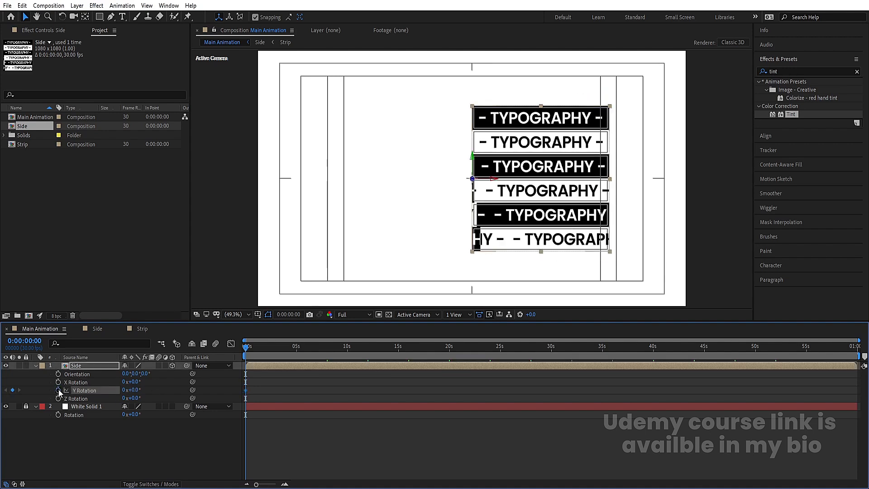
key(u)
key(u)
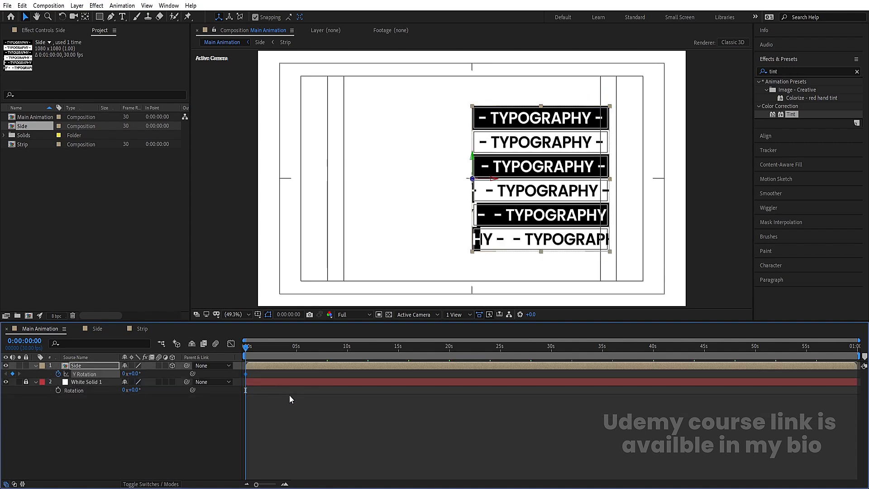
Set the Side layer's Y Rotation to 30° at 2 seconds.
key(equal)
key(equal)
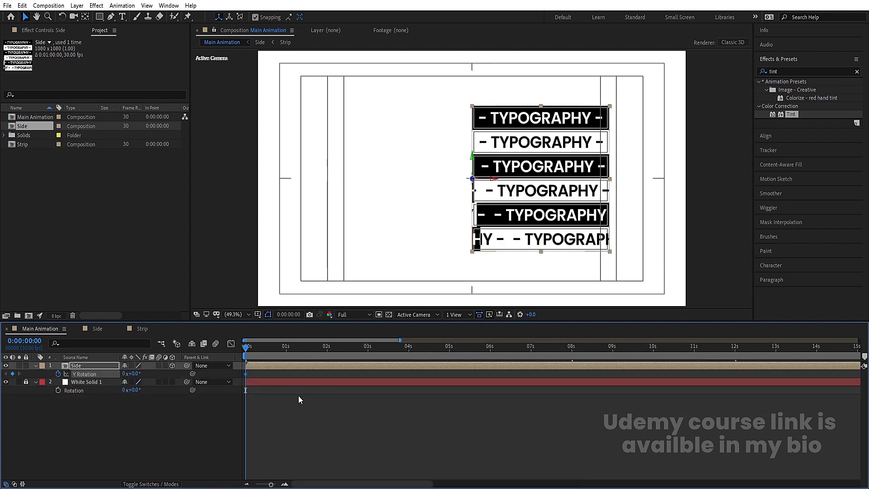
click(326, 347)
click(112, 411)
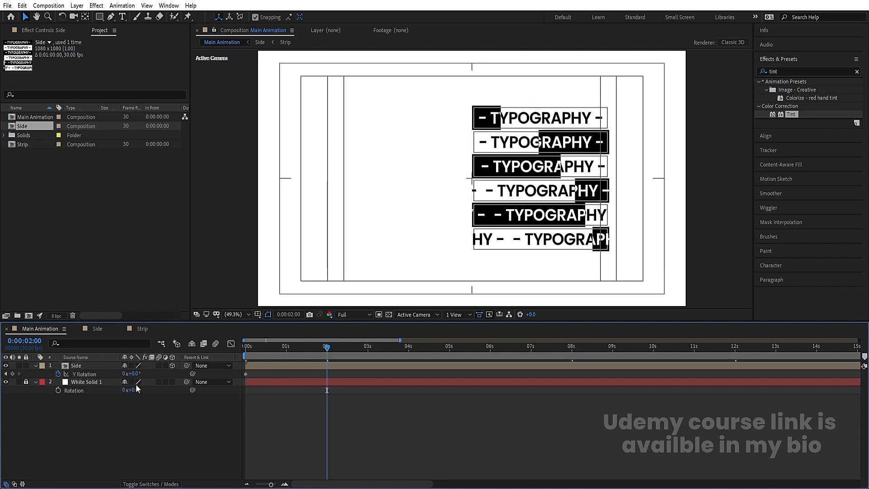
click(134, 373)
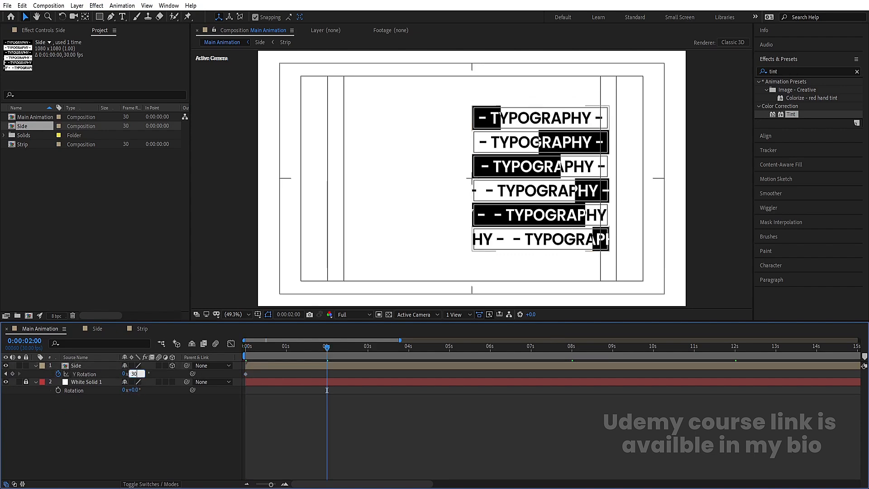
text(30)
key(Return)
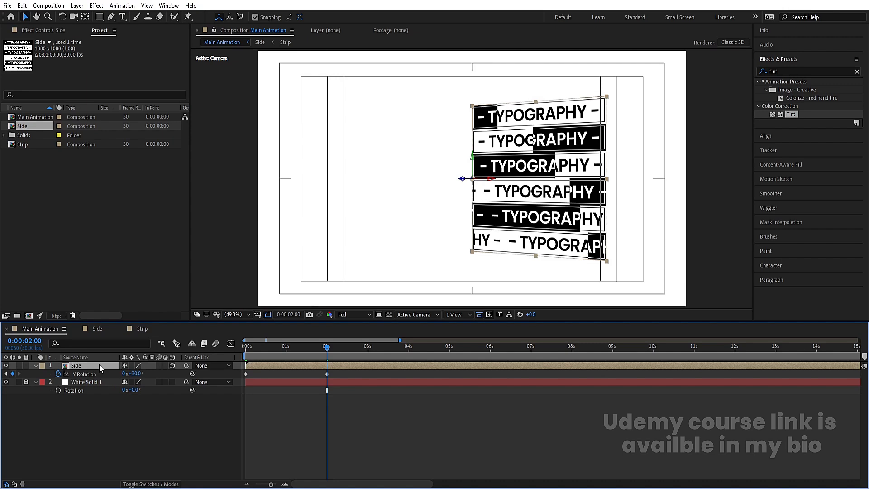
Duplicate the Side layer and set the copy's Y Rotation to 60° at 2 seconds.
key(ctrl+d)
key(r)
click(139, 390)
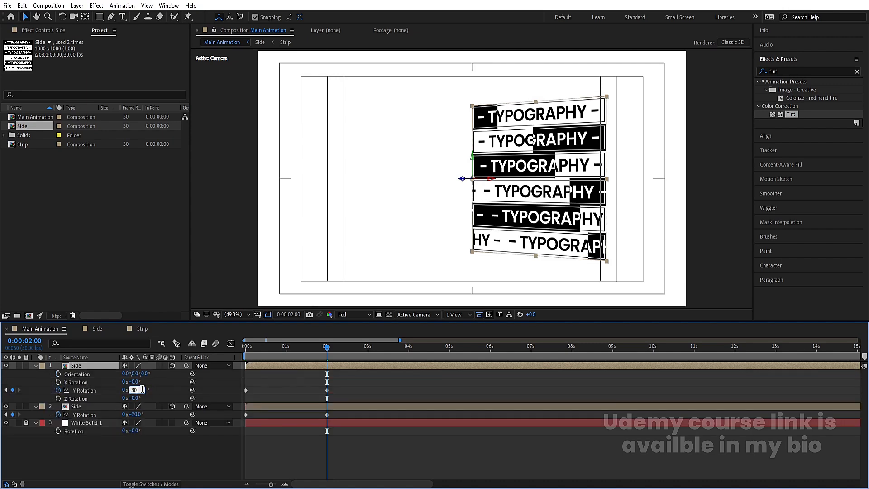
key(Return)
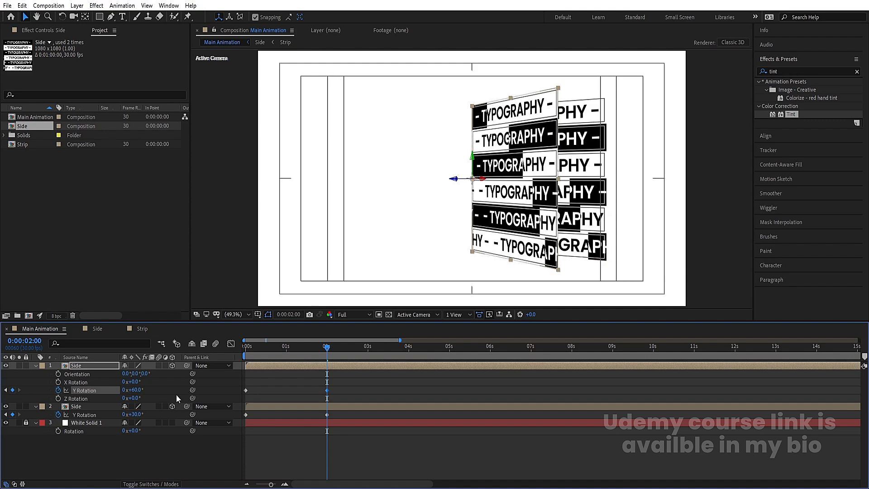
Duplicate the top Side layer and show only the keyframed Y Rotation of all three Side layers.
click(85, 365)
key(ctrl+d)
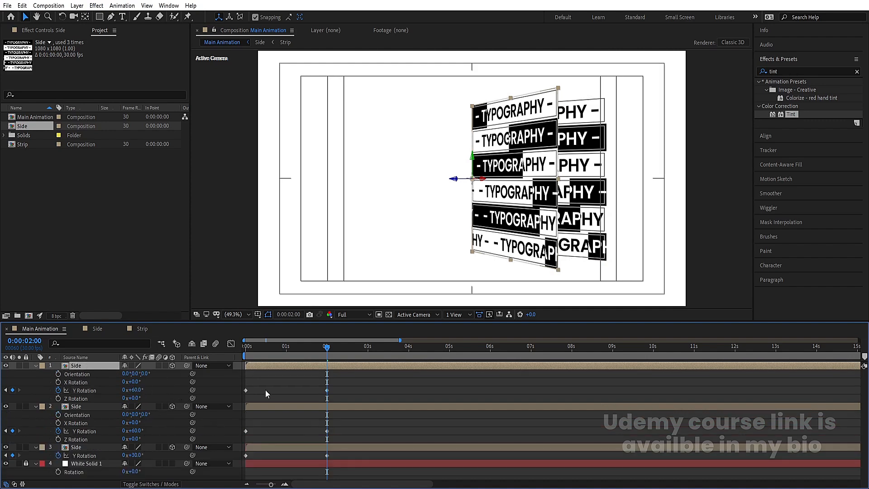
click(266, 390)
key(u)
key(u)
key(u)
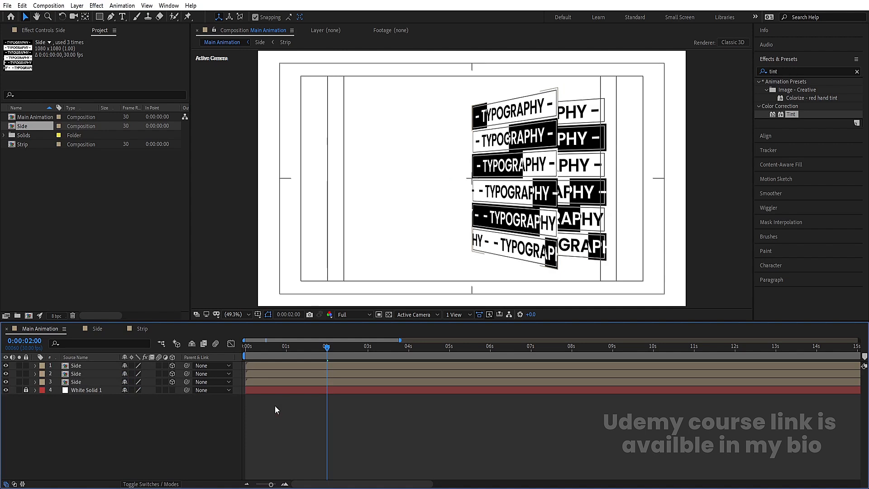
click(115, 381)
shift+click(98, 364)
key(u)
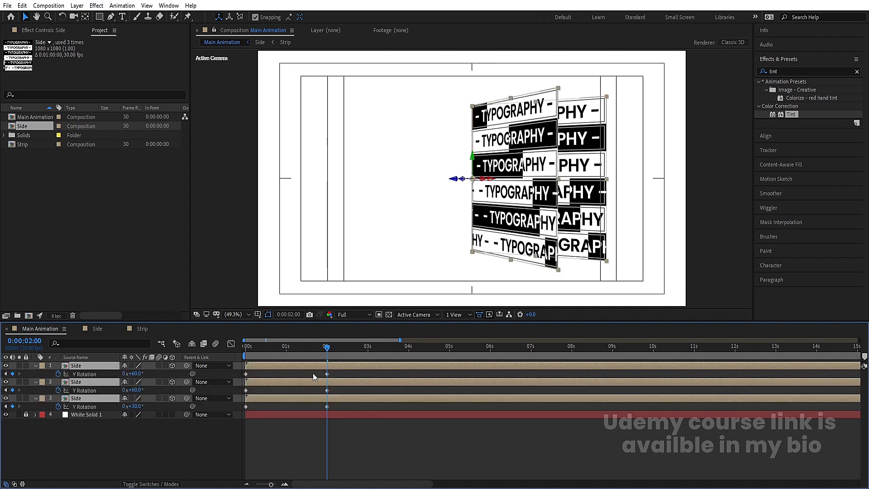
click(314, 373)
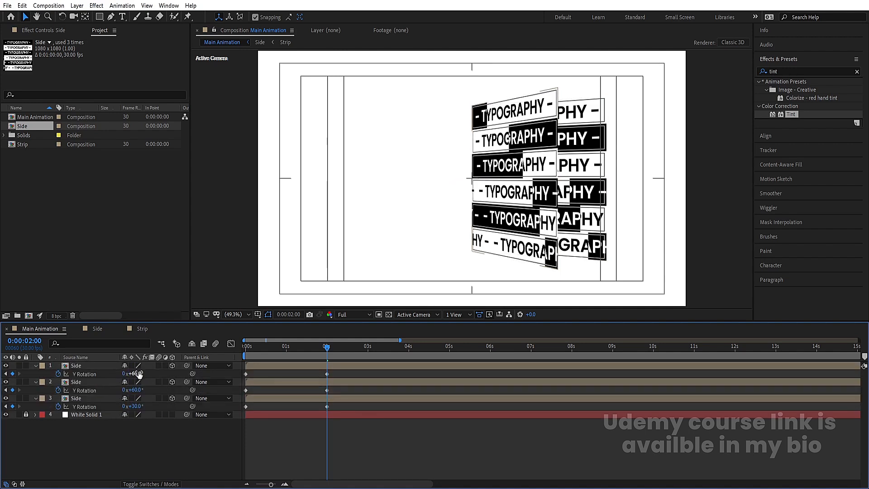
Duplicate the Side layer rotated 30° and set the lower one's Y Rotation to 0° at 2 seconds.
click(83, 398)
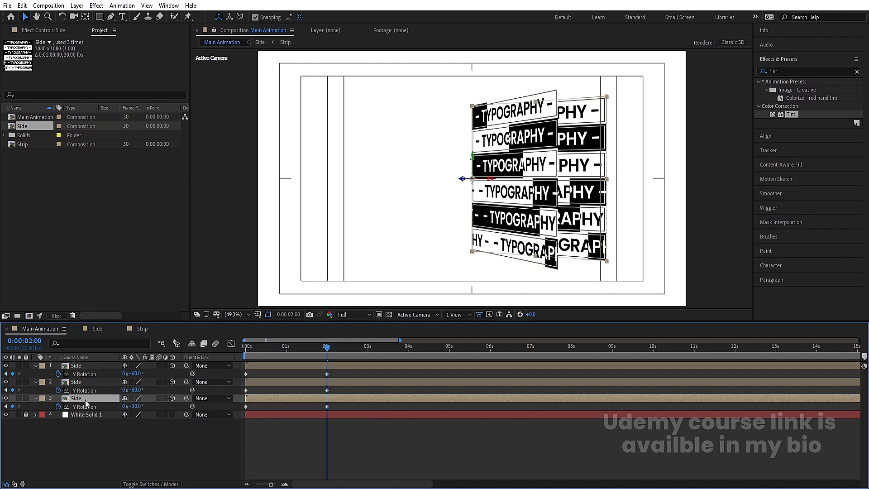
key(ctrl+d)
click(80, 405)
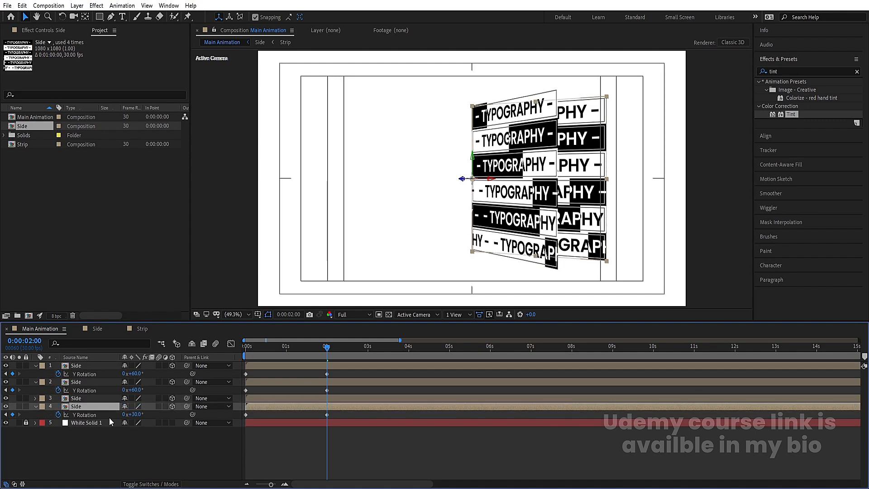
click(132, 415)
text(0)
key(Return)
click(137, 439)
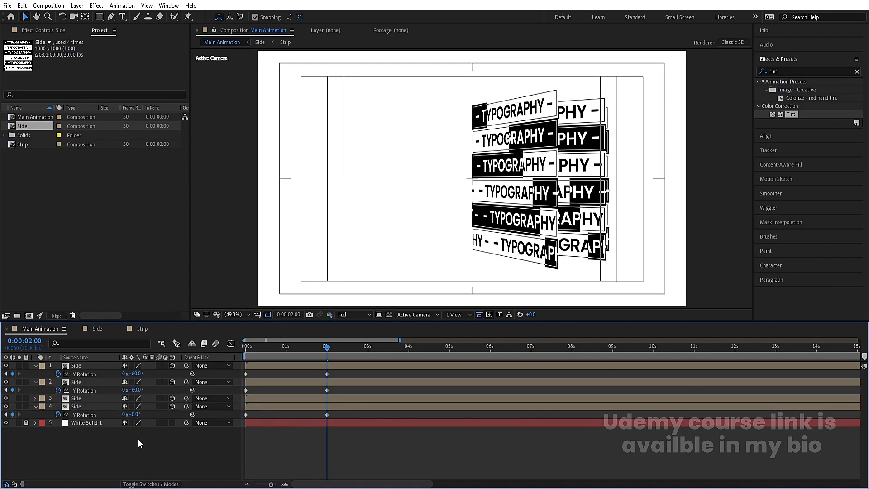
Reveal the rotation properties of all four Side layers and set the topmost one's Y Rotation to 90° at 2 seconds.
key(r)
key(r)
click(86, 382)
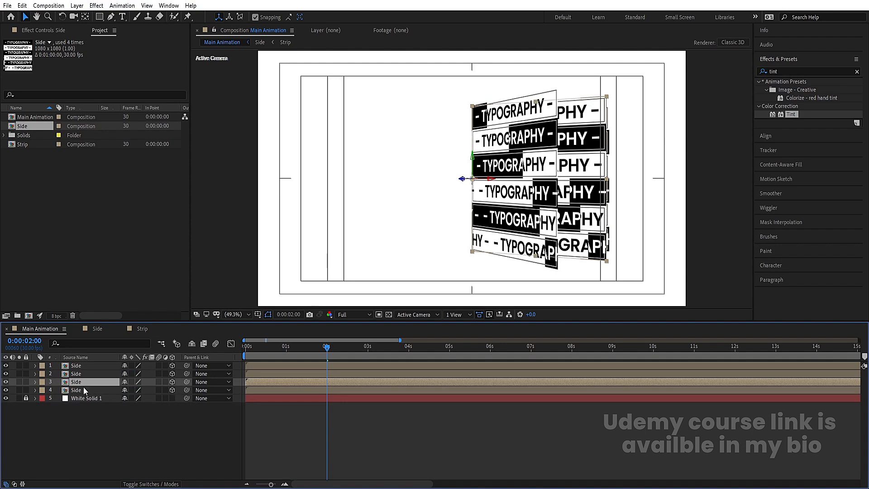
click(84, 390)
shift+click(78, 366)
key(r)
scroll(167, 436, down, 2)
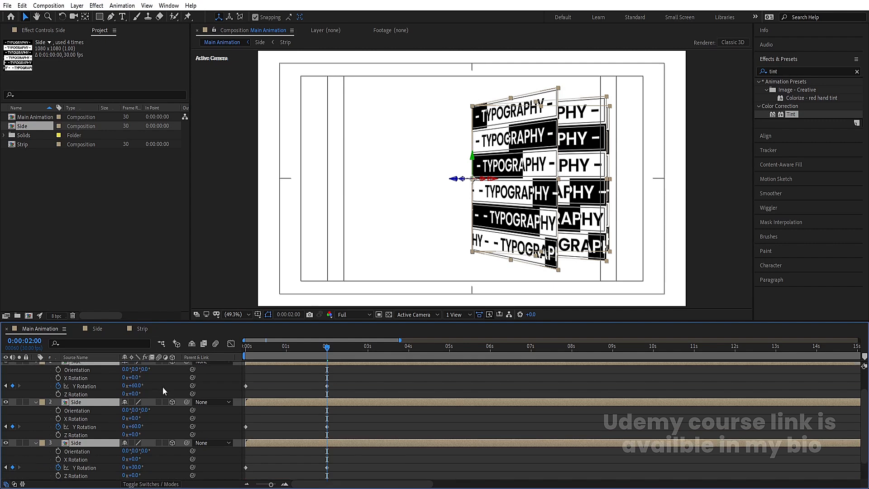
scroll(162, 386, up, 2)
click(135, 390)
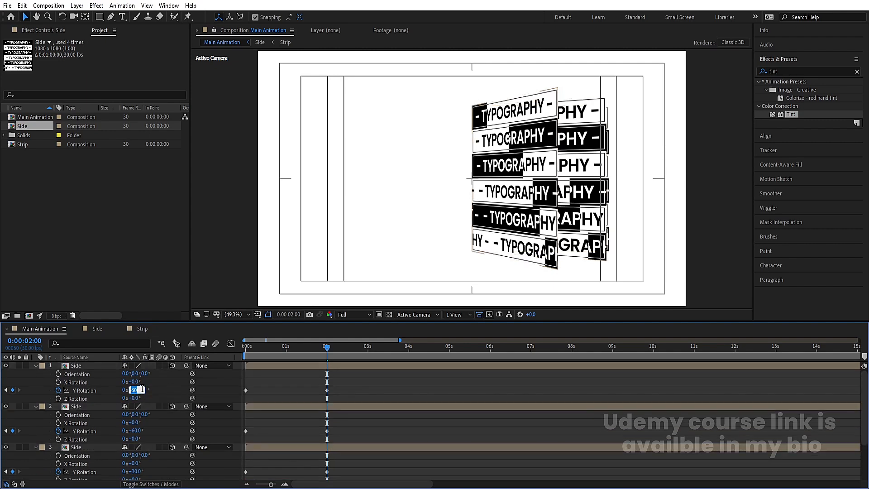
text(+30)
key(Return)
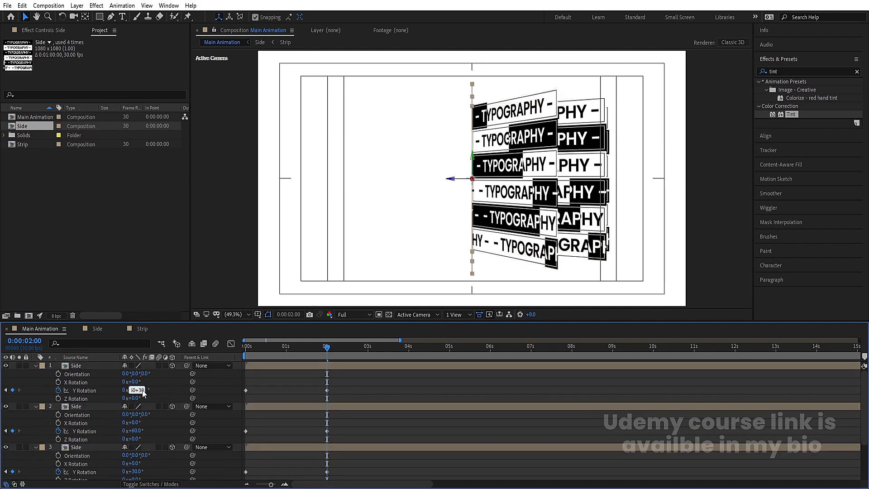
Review the Y Rotation values of all four Side layers at 2 seconds.
click(275, 387)
key(r)
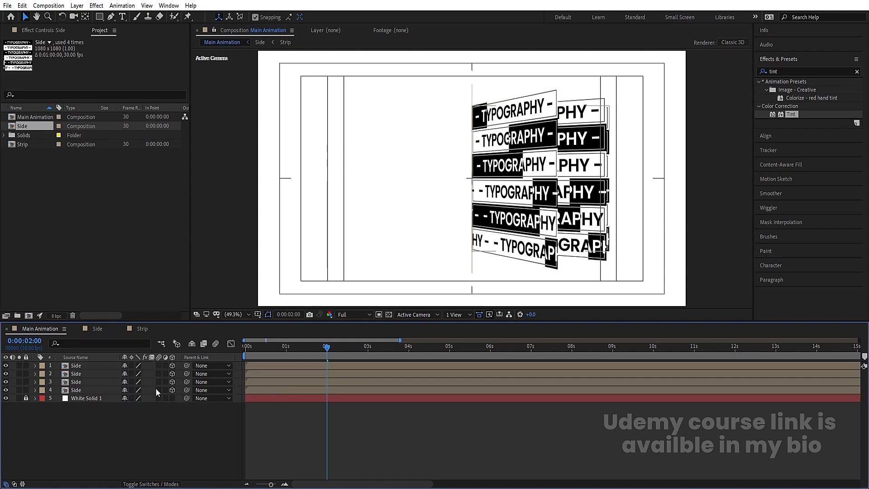
click(86, 390)
shift+click(79, 367)
key(r)
scroll(146, 373, down, 1)
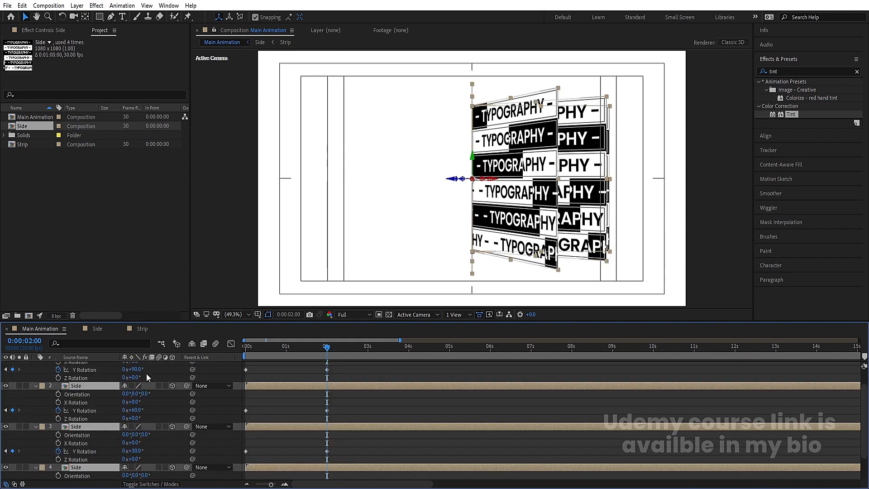
scroll(289, 393, up, 1)
click(297, 382)
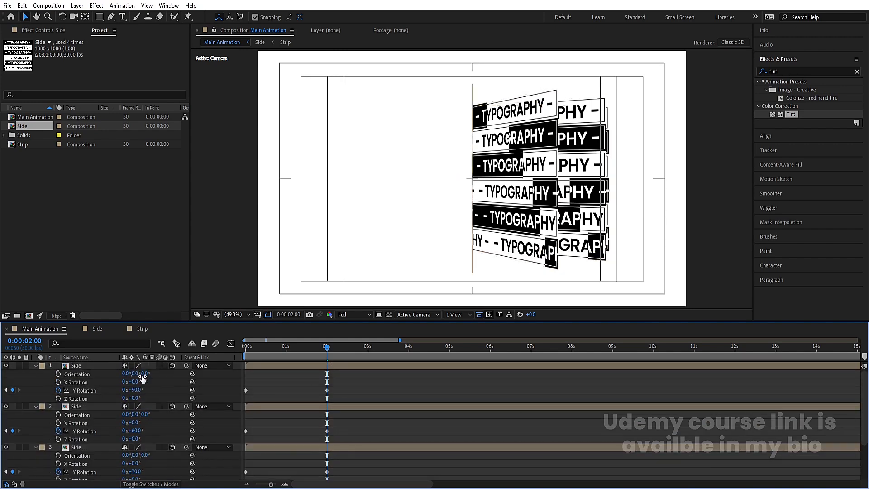
Duplicate the topmost Side layer and set the copy's Y Rotation to 120° at 2 seconds.
click(94, 365)
key(ctrl+d)
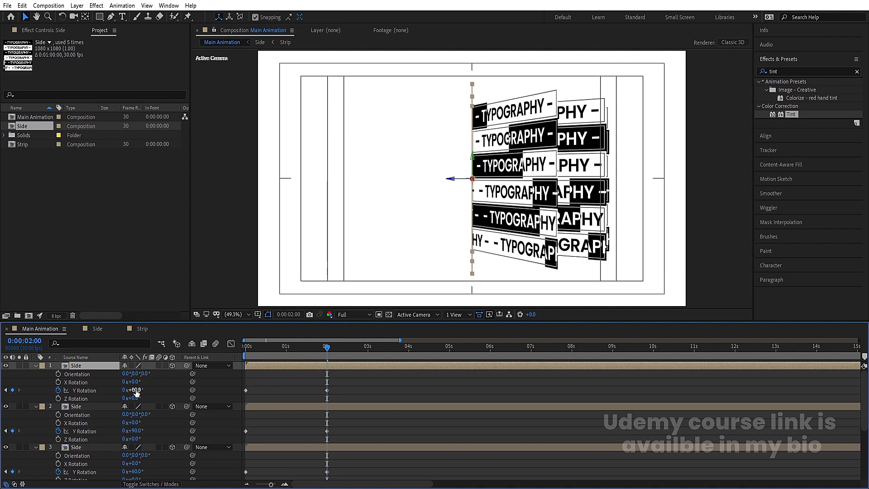
click(136, 391)
text(+30)
key(Return)
Duplicate the Side layer rotated 120° and set the copy's Y Rotation to 150° at 2 seconds.
click(106, 366)
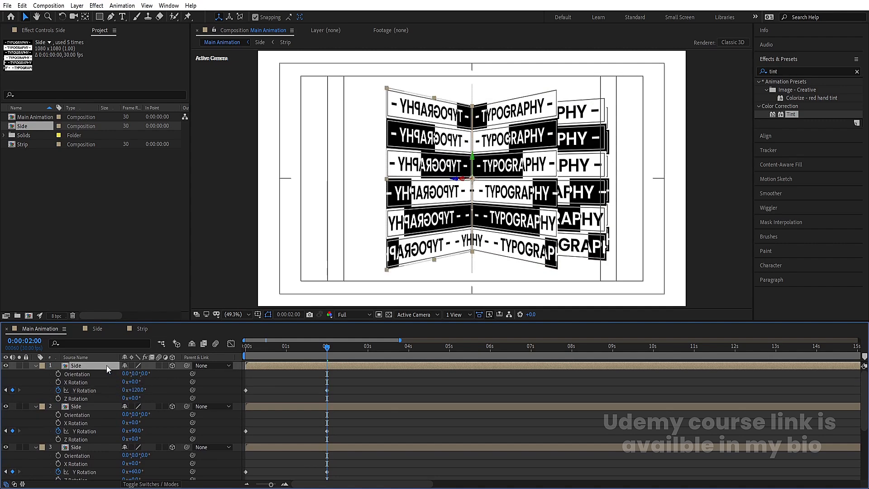
key(ctrl+d)
click(135, 389)
text(++30)
key(Return)
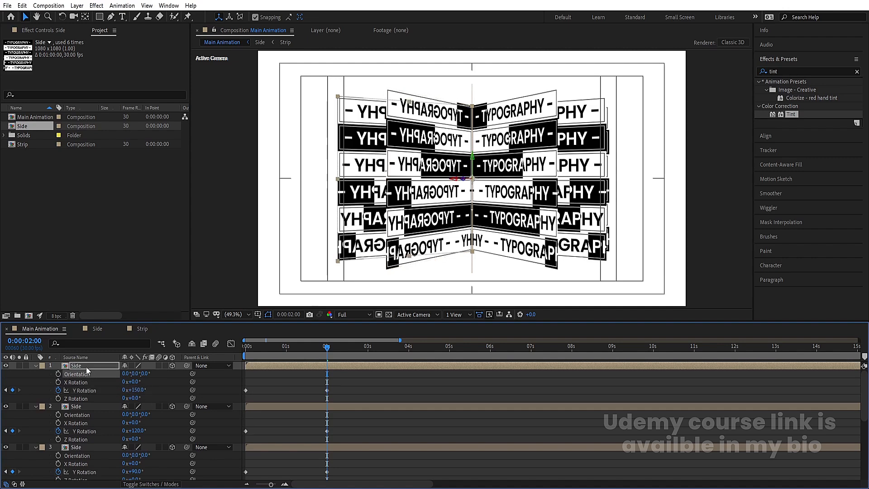
Duplicate the Side layer rotated 150° and set the copy's Y Rotation to 180° at 2 seconds.
key(ctrl+d)
click(136, 390)
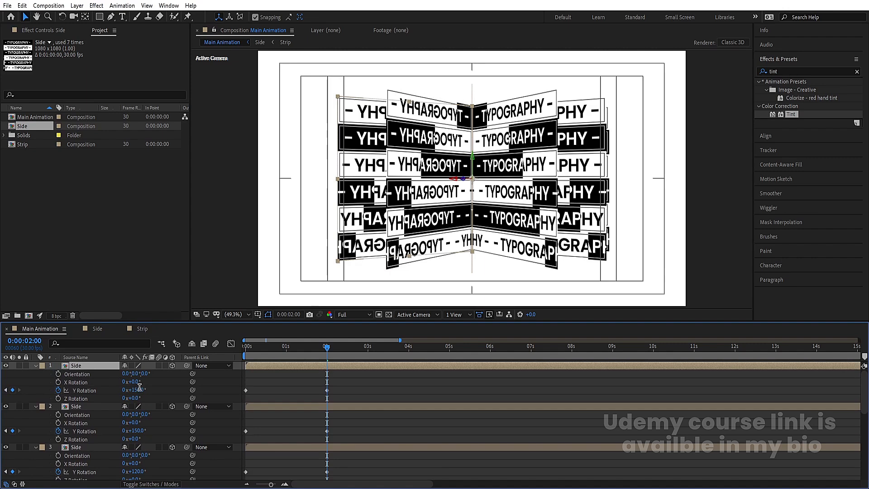
click(143, 389)
text(+30)
key(Return)
Duplicate the Side layer rotated 180° and set the copy's Y Rotation to 210° at 2 seconds.
click(87, 365)
key(ctrl+d)
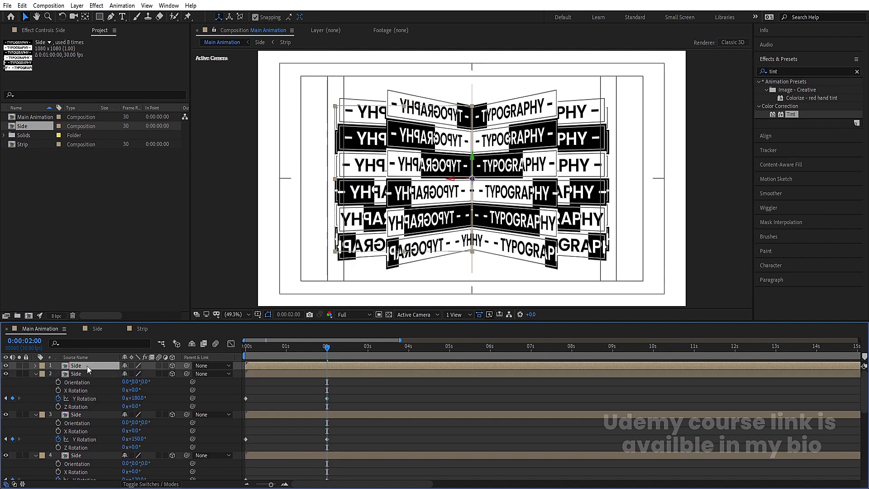
click(136, 389)
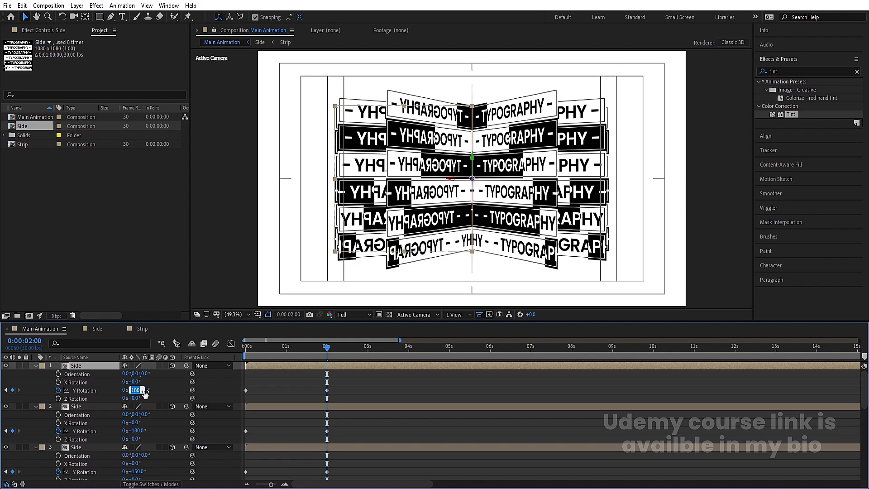
click(143, 389)
text(+30)
key(Return)
Duplicate the Side layer rotated 210° and set the copy's Y Rotation to 240° at 2 seconds.
click(91, 364)
key(ctrl+d)
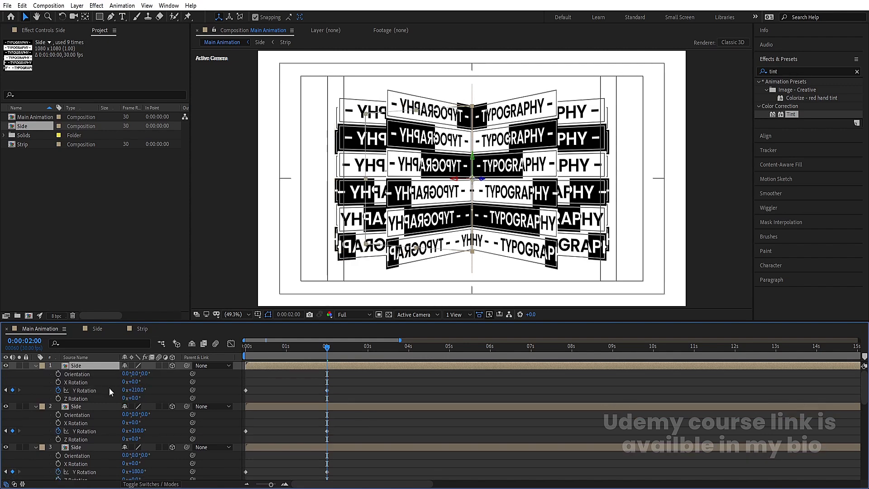
click(135, 390)
key(Return)
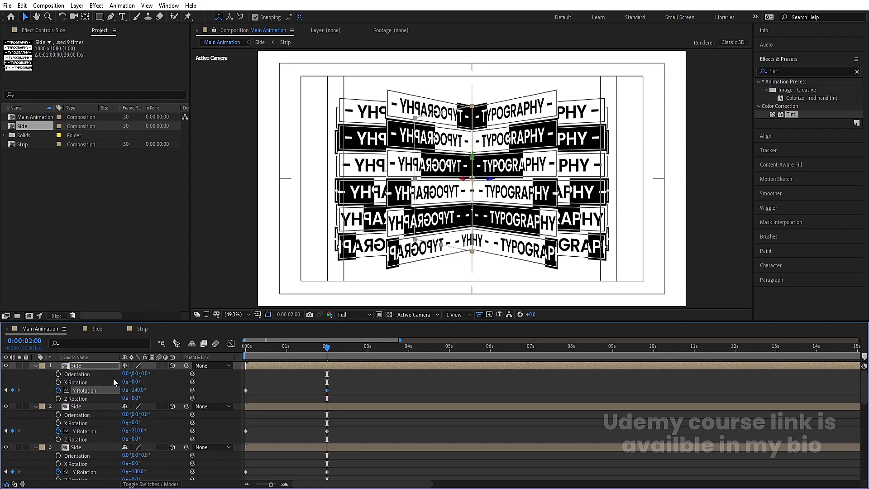
Duplicate the Side layer rotated 240° and set the copy's Y Rotation to 270° at 2 seconds.
click(94, 365)
key(ctrl+d)
click(136, 389)
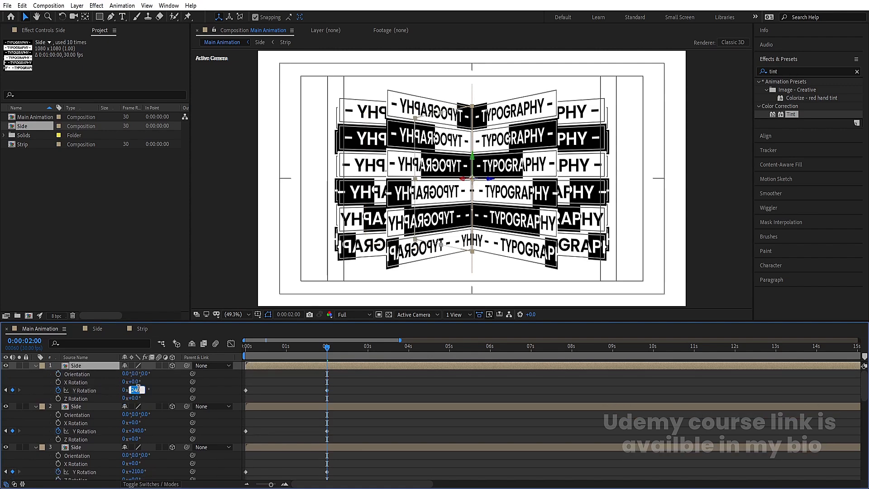
click(143, 390)
text(+30)
key(Return)
Duplicate the Side layer rotated 270° and set the copy's Y Rotation to 300° at 2 seconds.
click(89, 367)
key(ctrl+d)
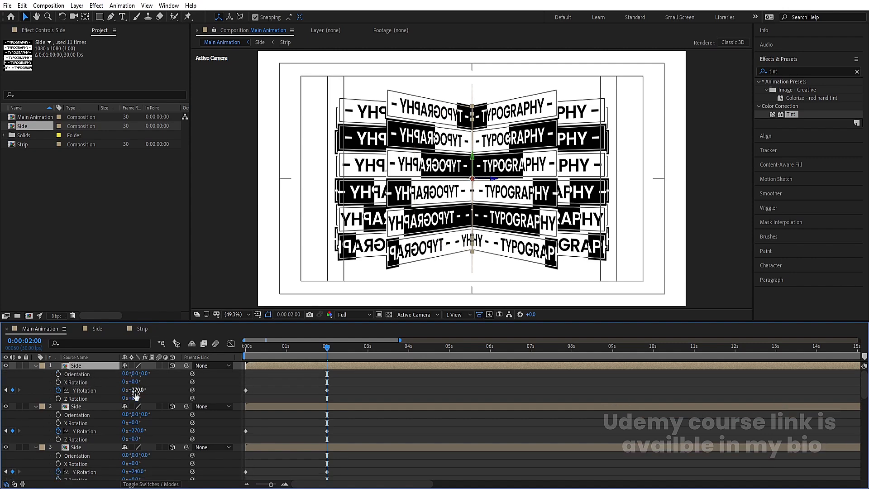
click(138, 390)
text(+30)
key(Return)
Duplicate the Side layer rotated 300° and set the copy's Y Rotation to 330° at 2 seconds.
click(81, 364)
key(ctrl+d)
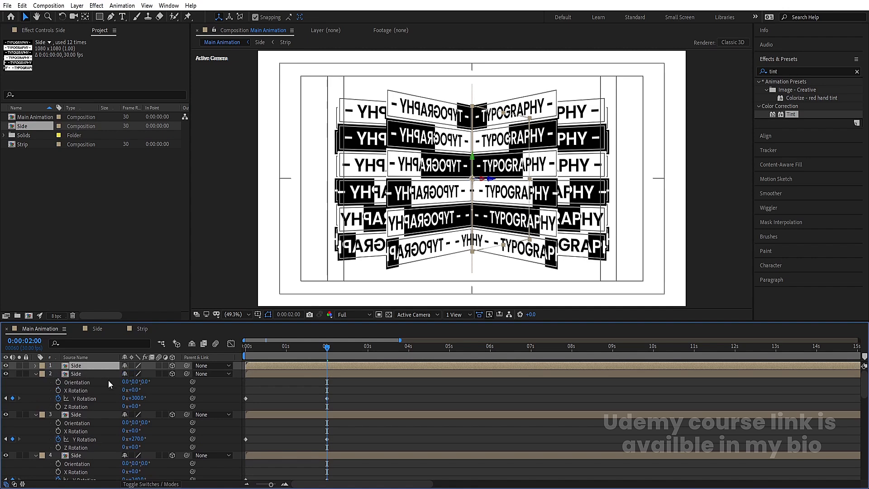
click(137, 390)
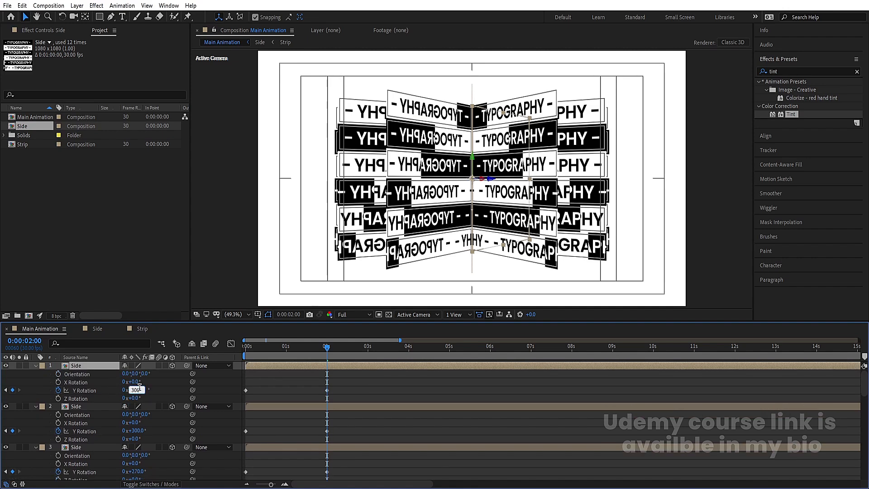
key(Return)
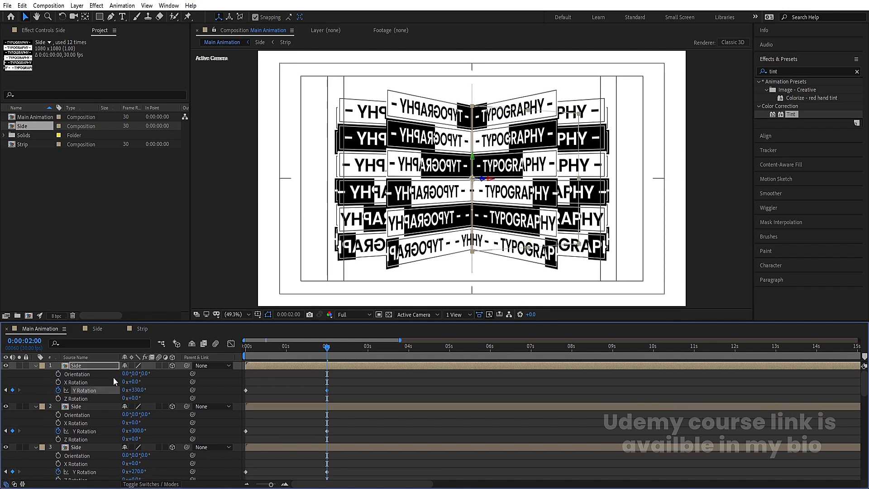
Collapse the rotation properties of all the Side layers in the timeline.
click(78, 365)
click(276, 391)
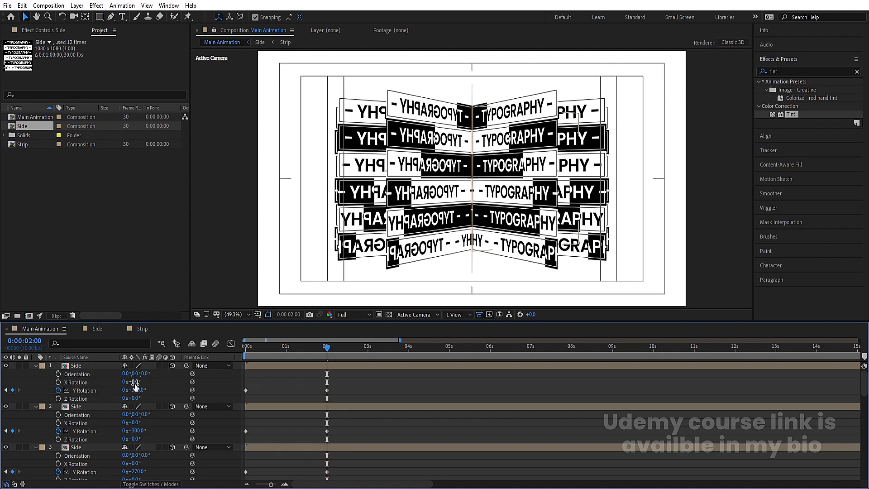
key(r)
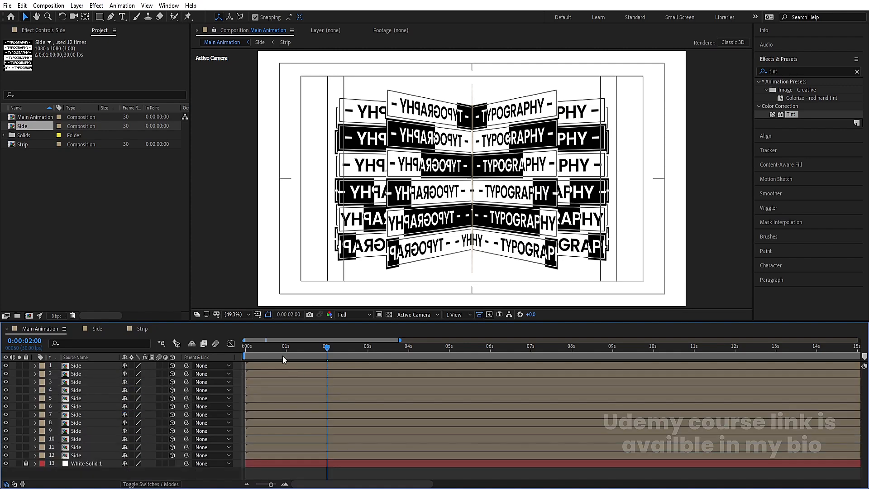
Preview the fanning animation from the start with the preview resolution set to Quarter.
drag(278, 353, 204, 352)
key(space)
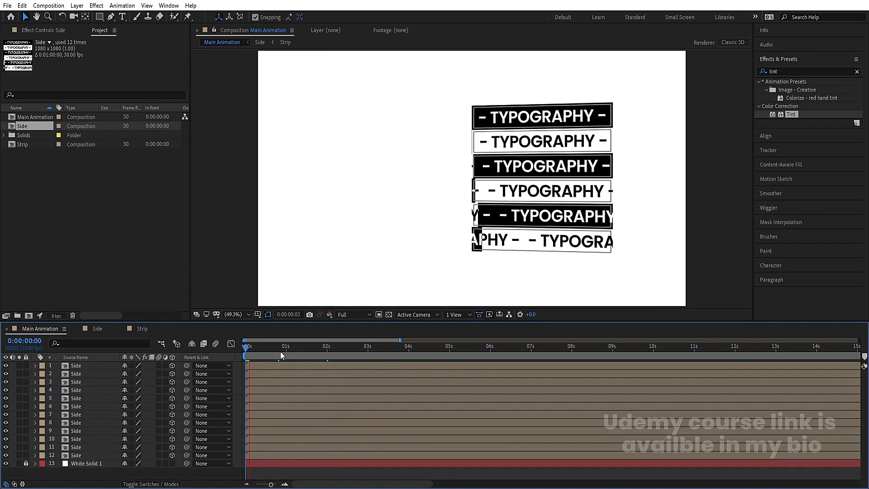
click(349, 314)
click(353, 369)
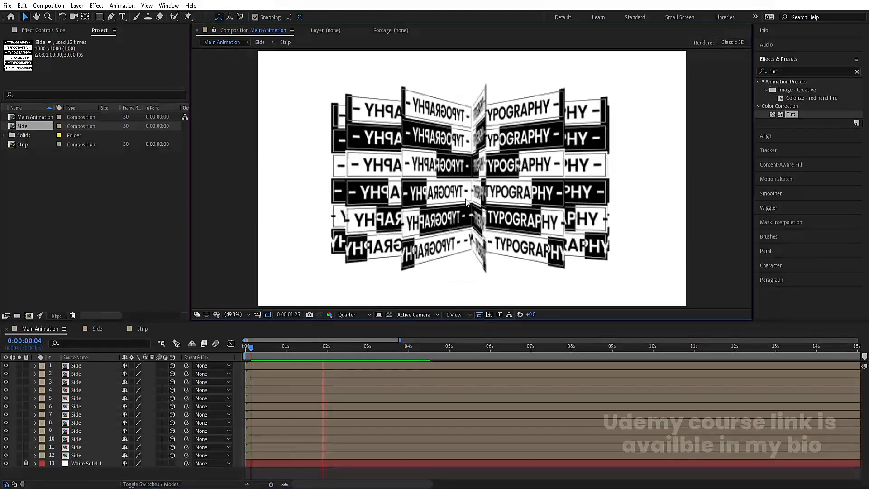
key(space)
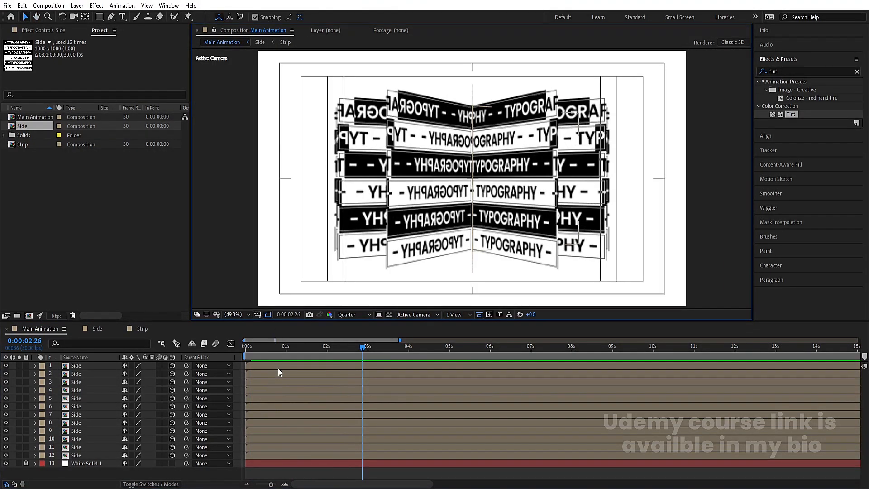
Apply Easy Ease to the Y Rotation keyframes of all the Side layers.
key(ctrl+a)
key(u)
scroll(286, 393, down, 5)
drag(330, 467, 204, 303)
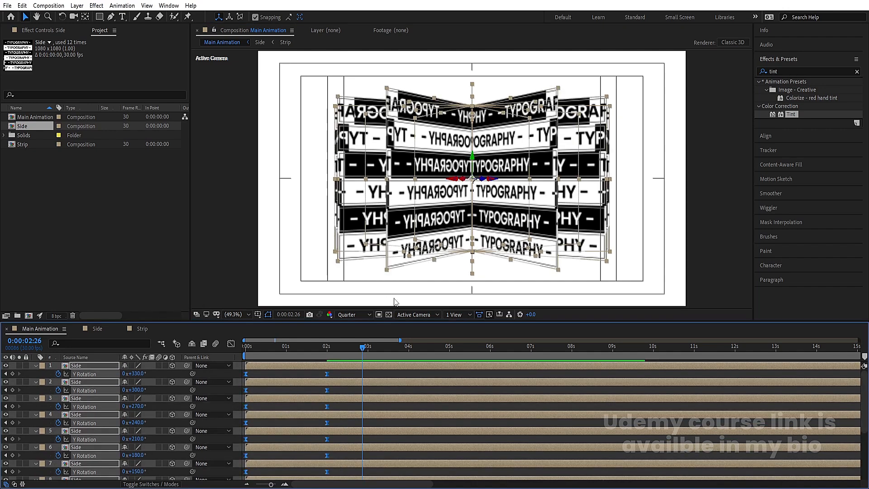
Return the playhead to 0 seconds and collapse the keyframed properties of all layers.
click(244, 346)
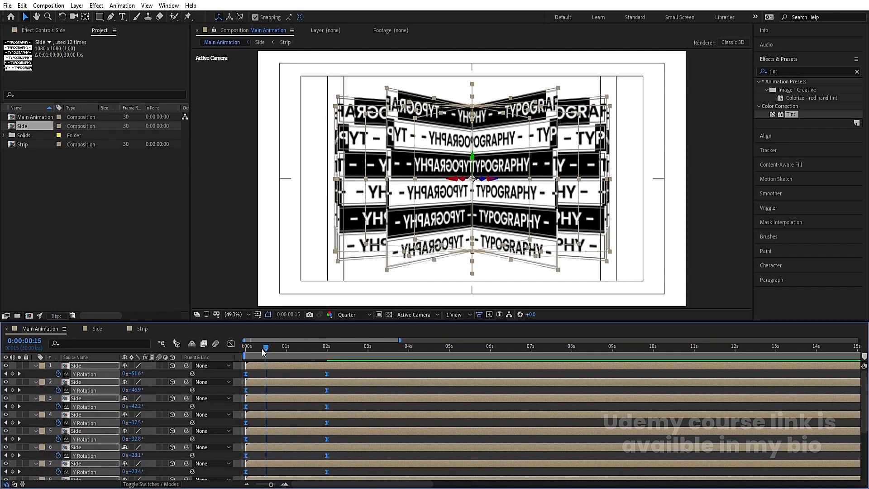
click(272, 374)
key(u)
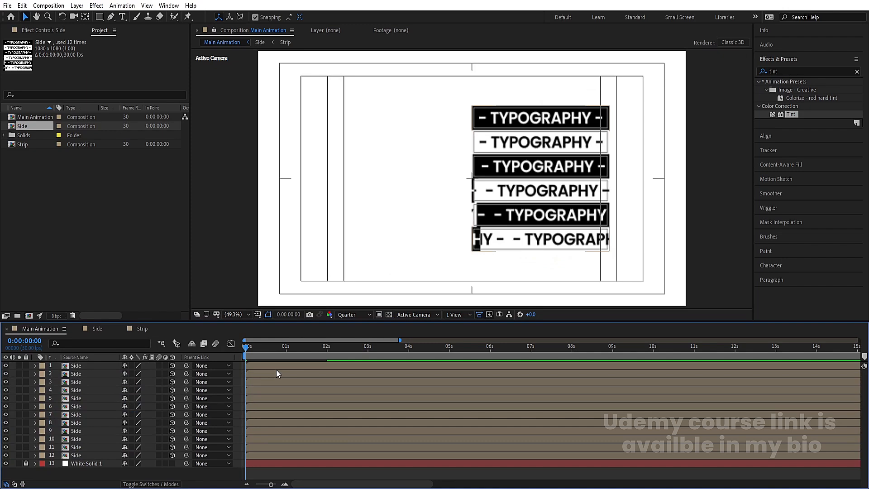
Add a null object to Main Animation and make it a 3D layer.
right_click(194, 471)
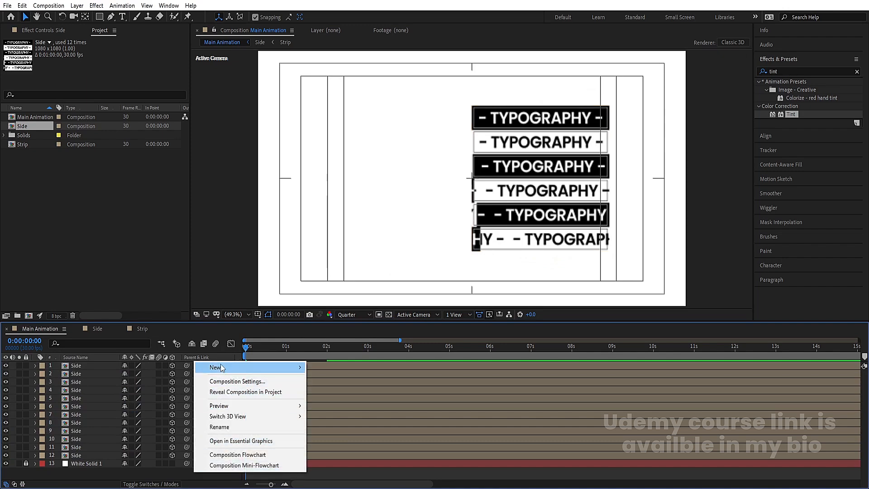
mouse_move(219, 364)
click(335, 424)
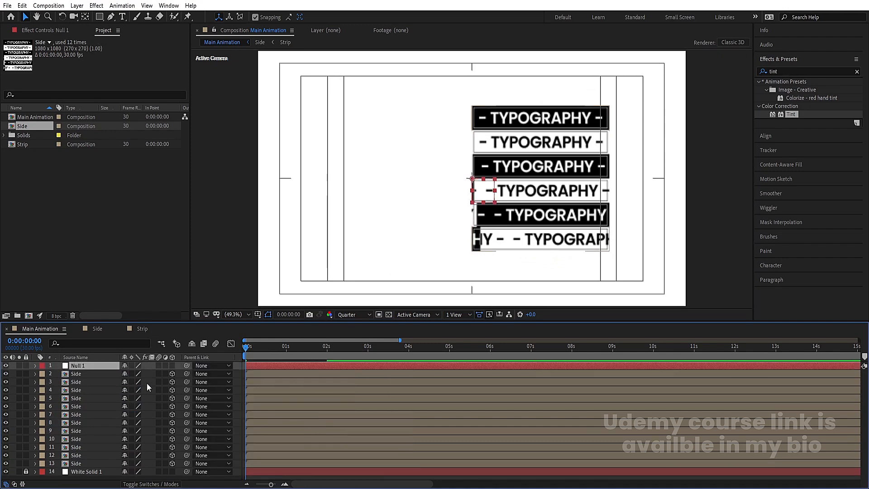
click(172, 366)
Parent all twelve Side layers to the Null 1 layer.
click(78, 374)
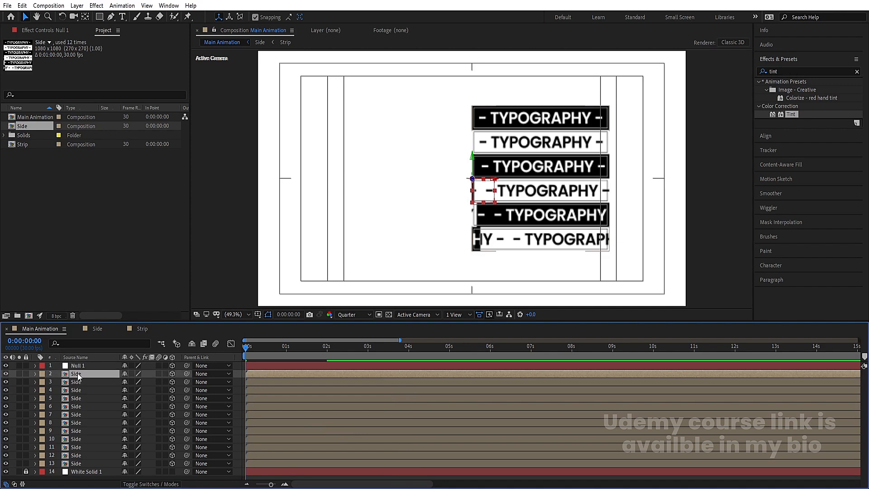
shift+click(83, 464)
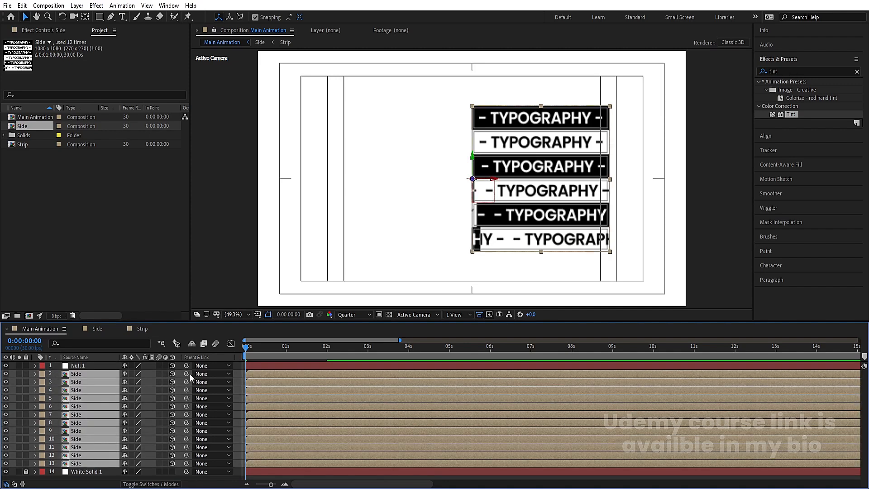
drag(187, 374, 79, 367)
Enable keyframing for the null's Position, Scale and X Rotation at 0 seconds.
click(79, 366)
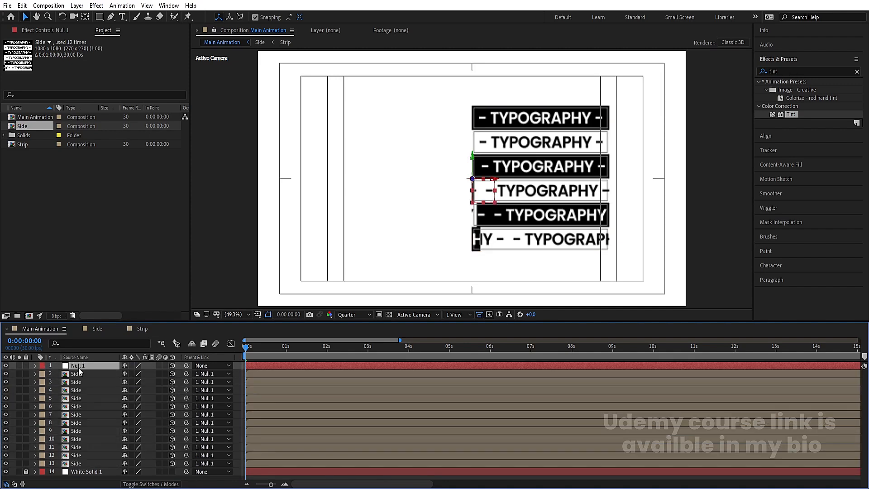
key(p)
click(58, 374)
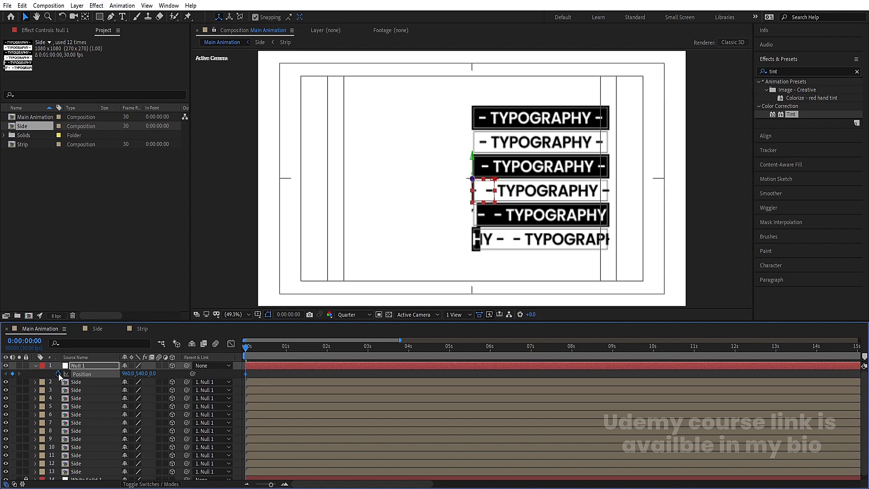
key(s)
click(58, 373)
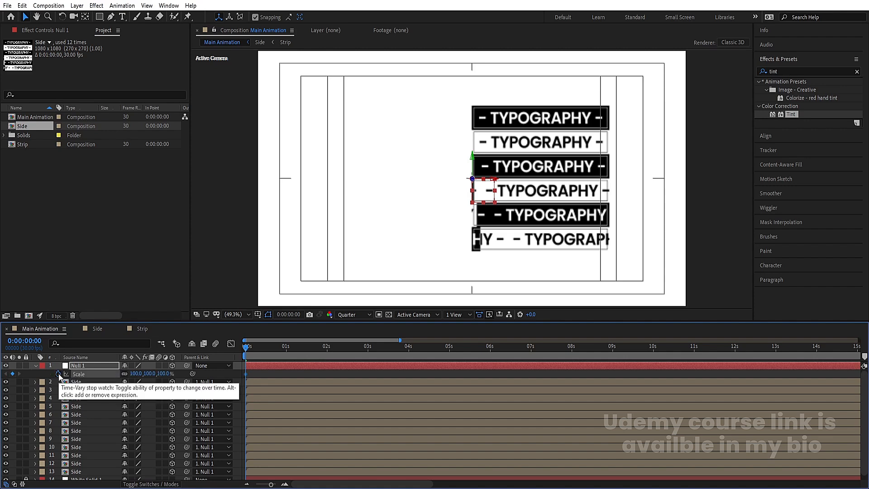
key(r)
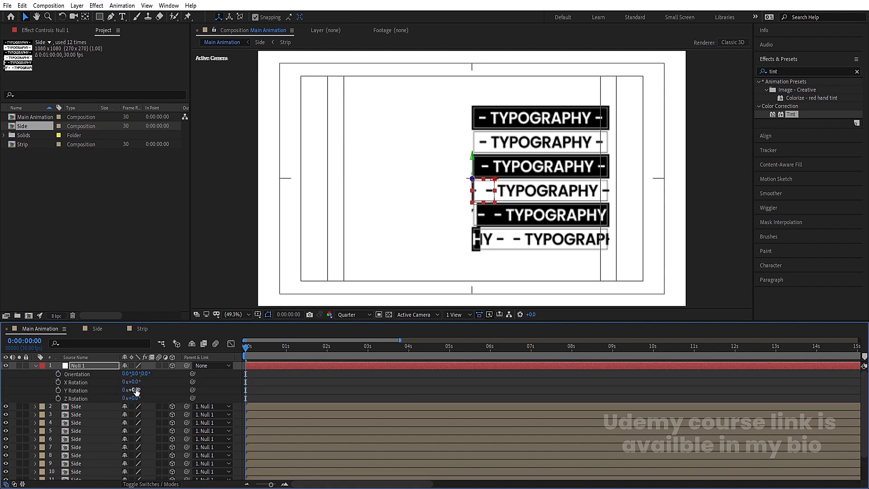
drag(129, 390, 140, 381)
key(ctrl+z)
click(58, 382)
click(320, 389)
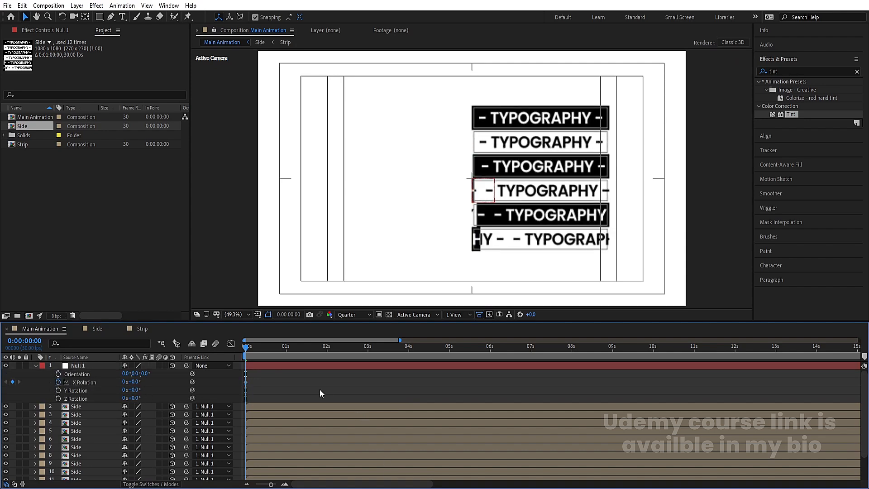
Keyframe the null at 2 seconds with X Rotation 21°, Position 960, 485, 0 and Scale unchanged at 100%.
key(u)
key(k)
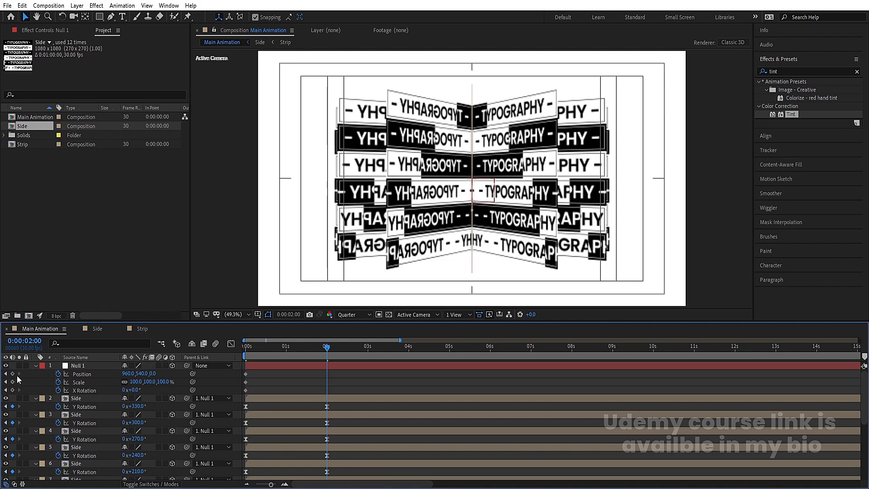
drag(12, 374, 15, 392)
click(282, 383)
drag(136, 390, 122, 374)
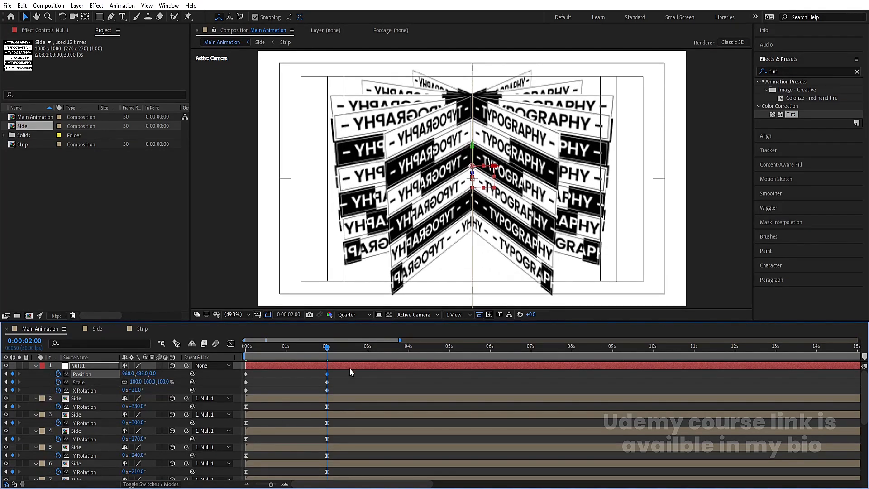
click(291, 378)
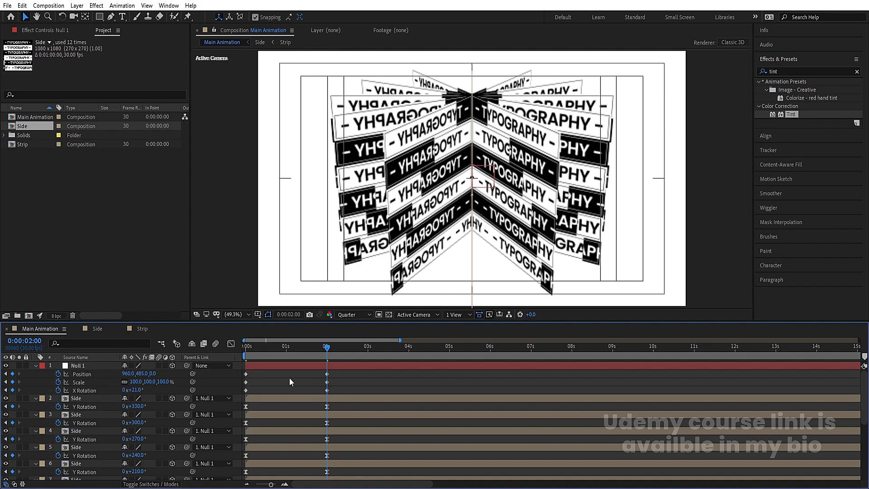
Set the null's Scale to 160% and Position to 473, 540, 0 at 0 seconds.
key(Home)
drag(128, 373, 5, 389)
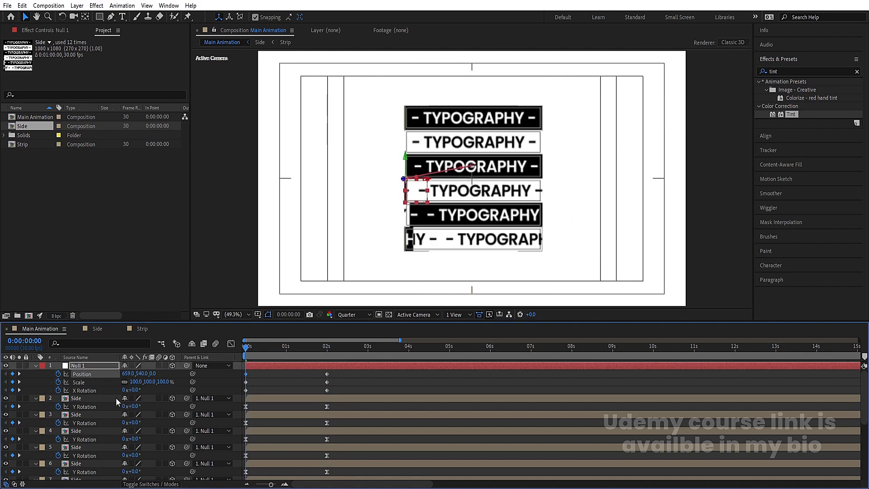
drag(135, 381, 47, 377)
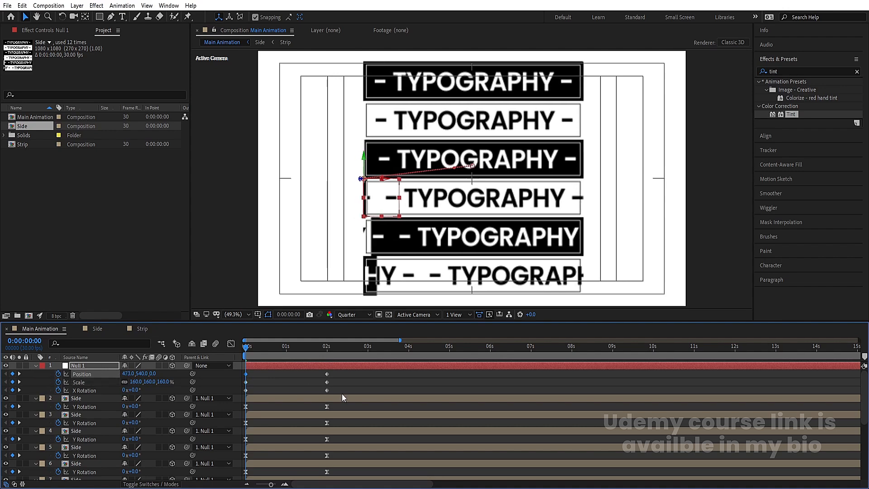
Apply Easy Ease to the null's Position, Scale and X Rotation keyframes and preview the animation.
drag(341, 393, 239, 340)
key(space)
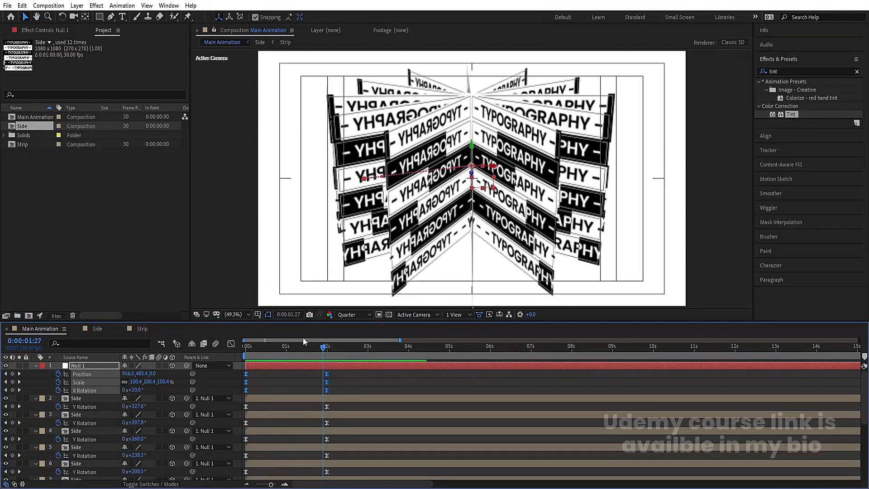
Move the end keyframes of the null and all Side layers from 2 to 3 seconds.
drag(359, 380, 209, 483)
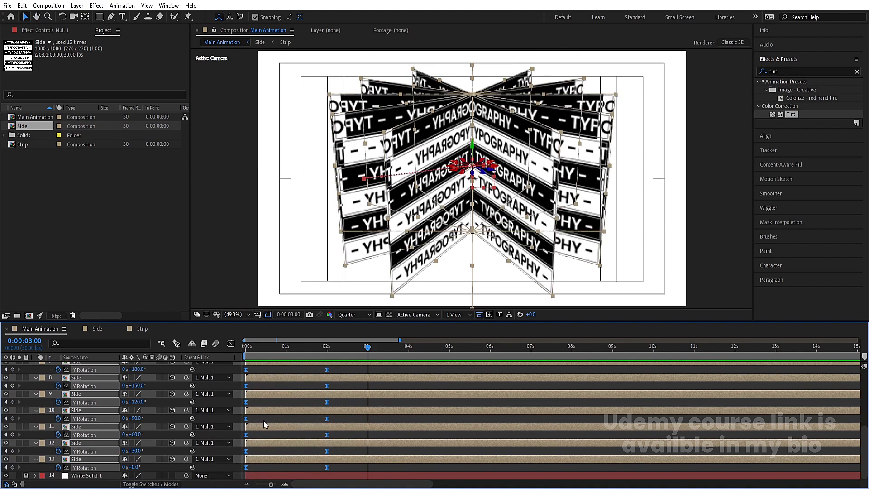
drag(327, 370, 368, 377)
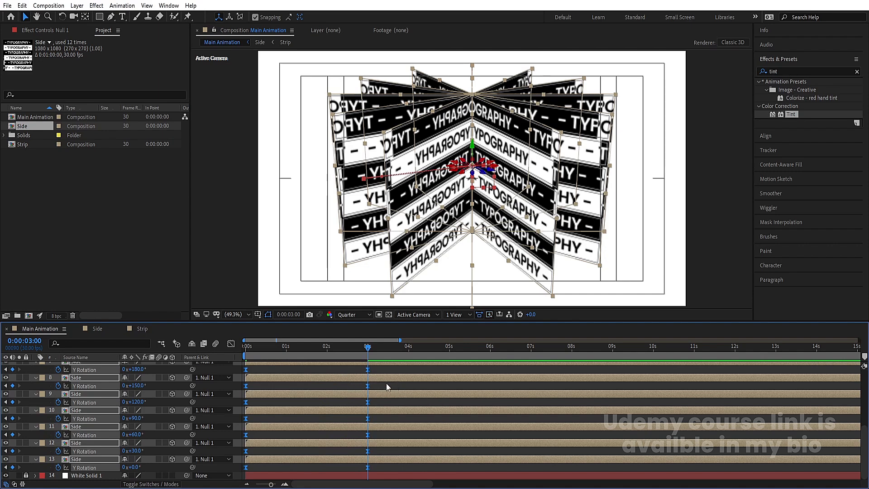
Paste copies of the null's Position, Scale and X Rotation keyframes at 5 seconds and time-reverse them.
click(448, 356)
scroll(449, 362, up, 5)
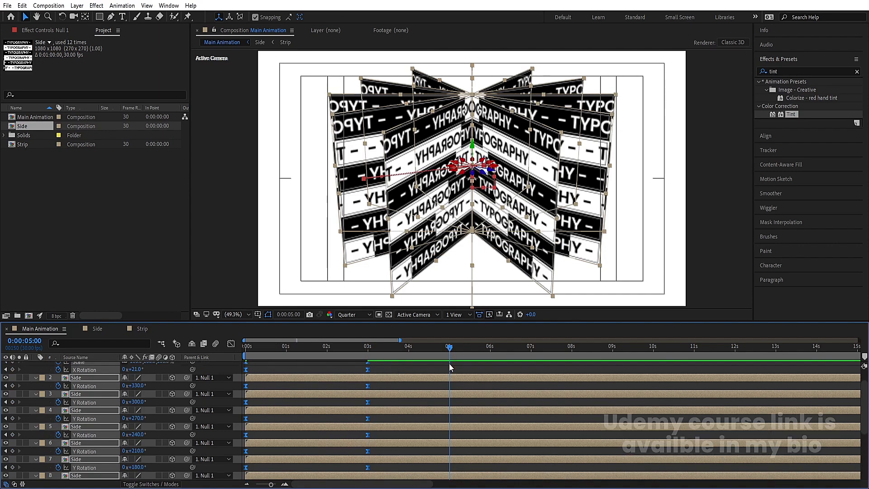
click(264, 366)
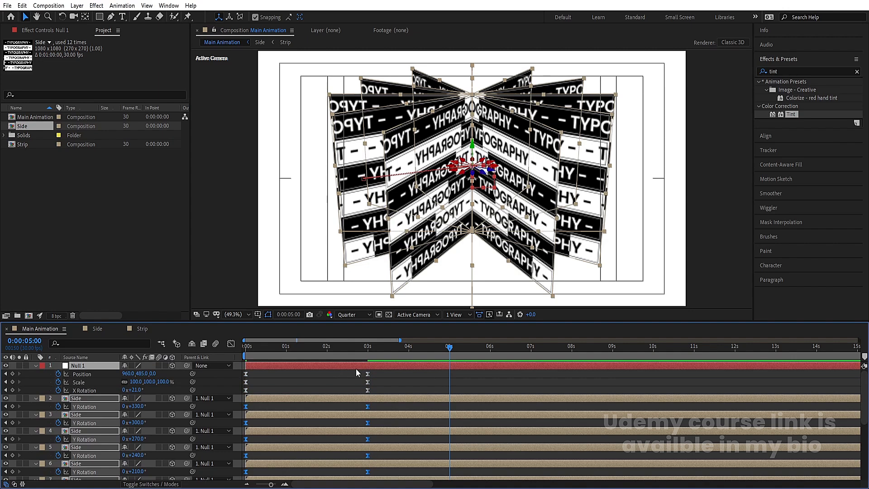
drag(378, 373, 239, 390)
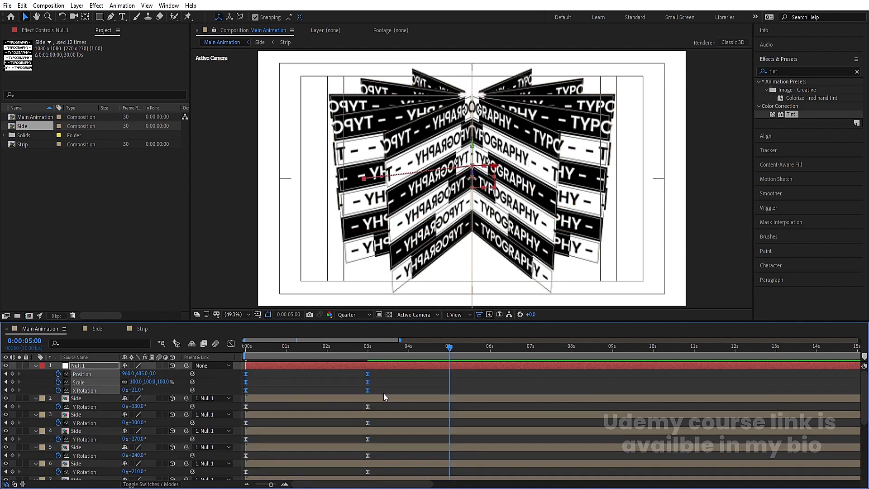
key(ctrl+v)
right_click(450, 374)
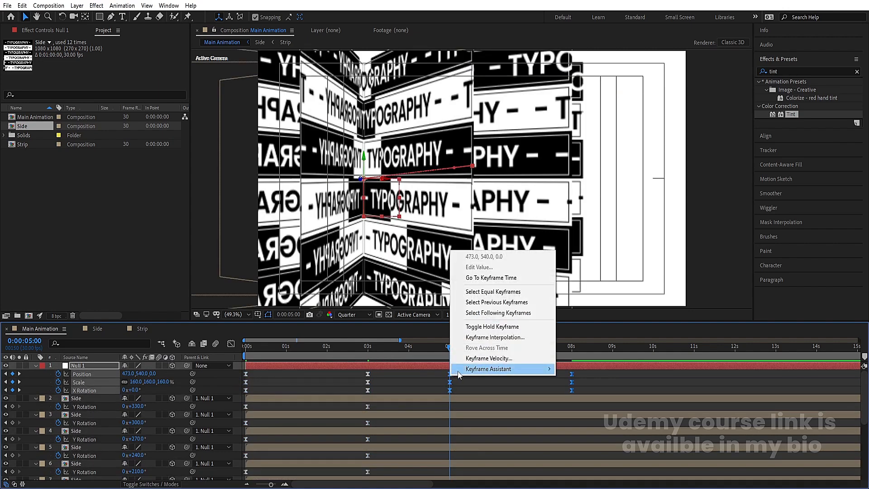
mouse_move(457, 370)
click(653, 462)
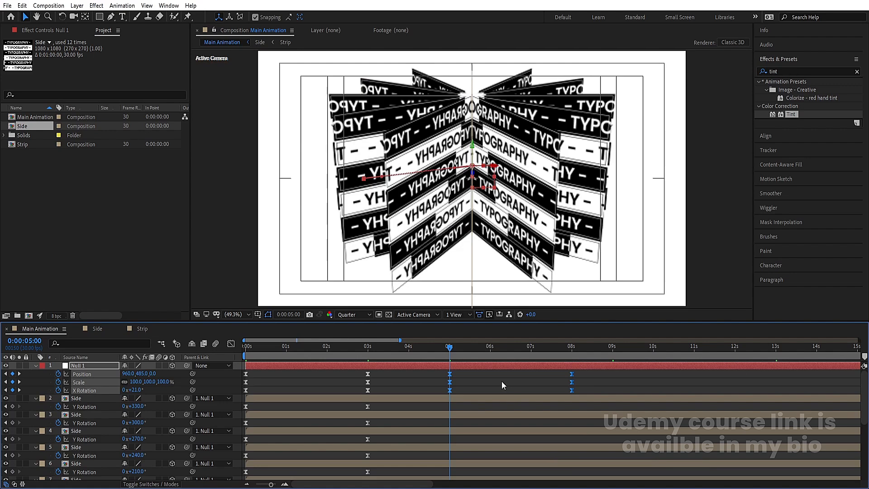
Add holding Y Rotation keyframes at 5 seconds to all twelve Side layers.
click(458, 400)
scroll(124, 429, down, 5)
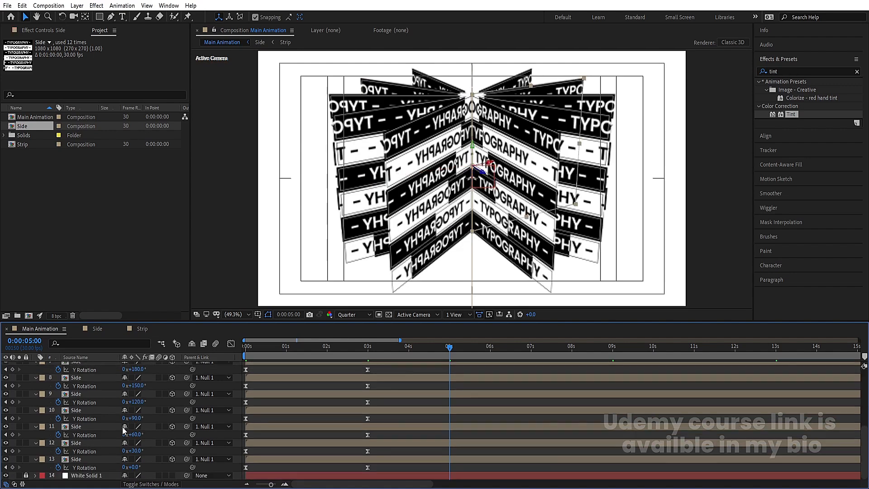
shift+click(84, 460)
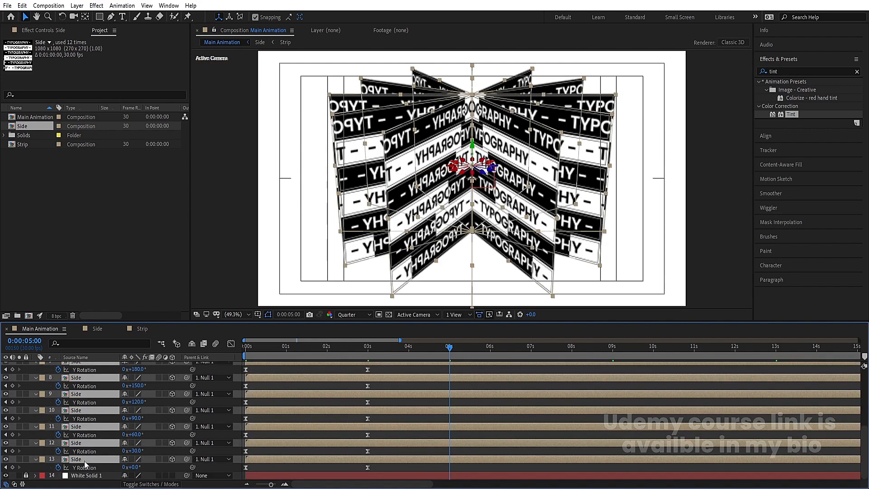
click(12, 467)
scroll(15, 437, up, 5)
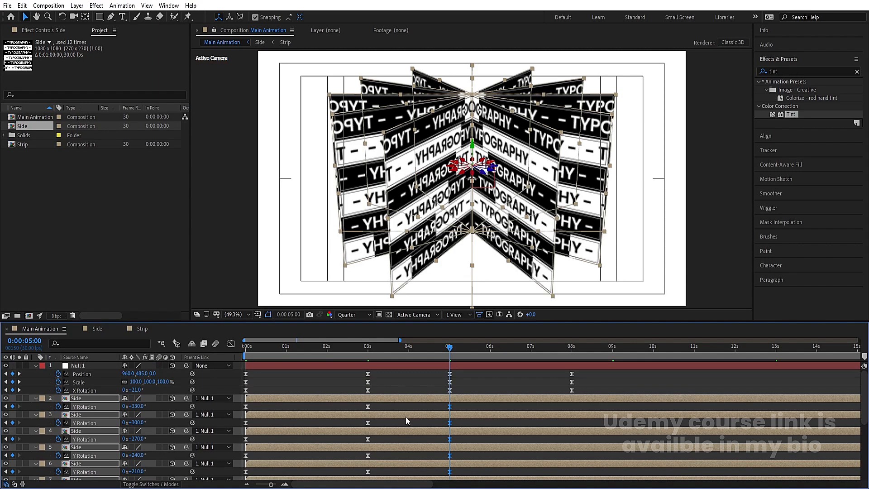
Set the Y Rotation of Side layers 2 to 6 to 360° at 8 seconds.
key(k)
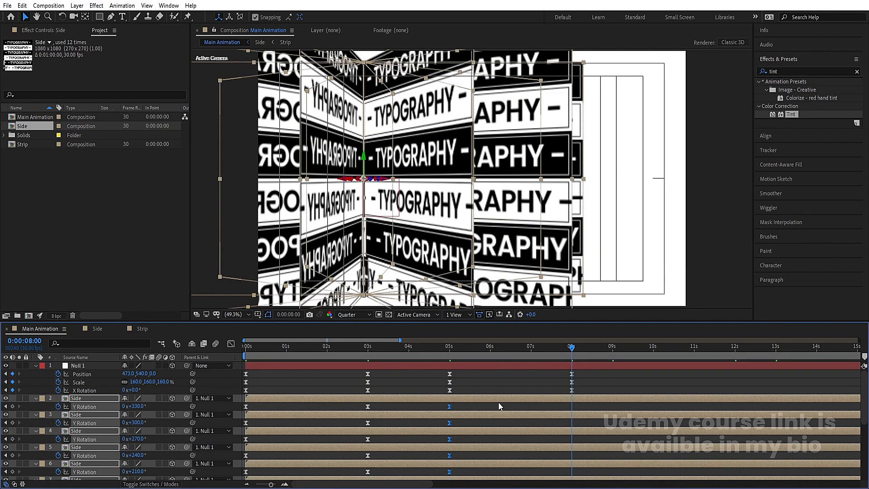
click(489, 406)
click(137, 406)
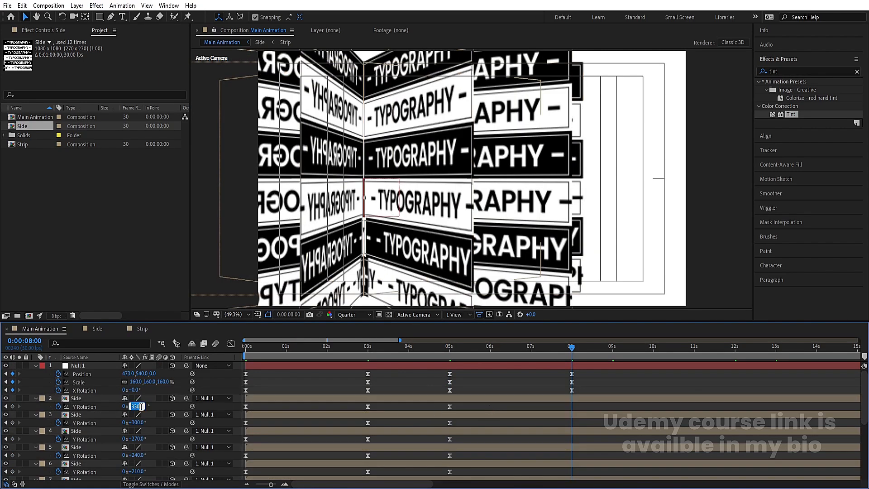
key(Return)
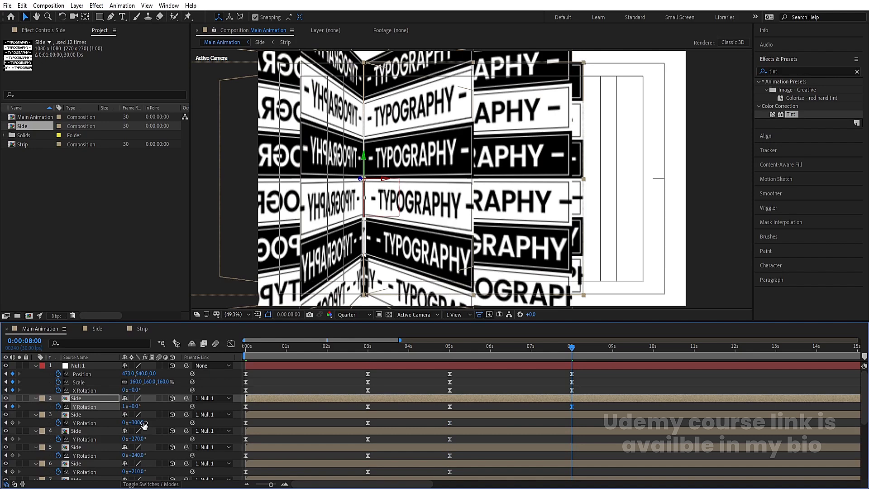
click(141, 422)
text(360)
key(Return)
click(140, 437)
text(360)
key(Return)
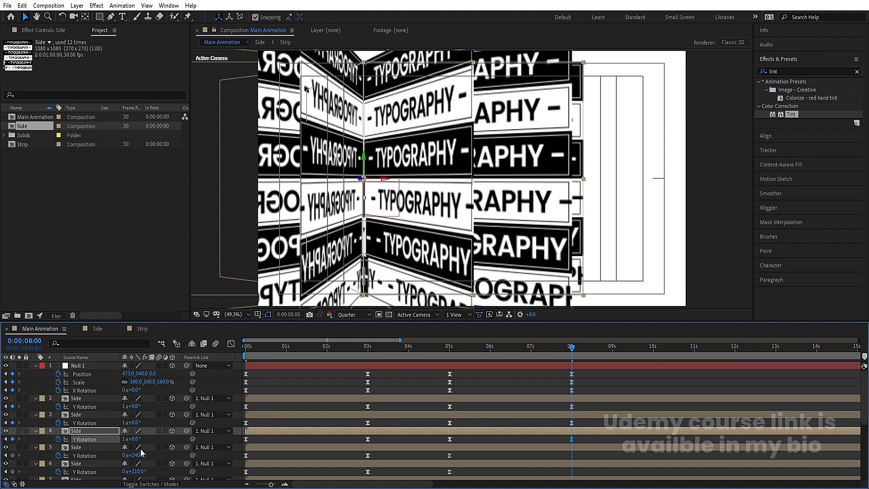
click(137, 455)
key(Return)
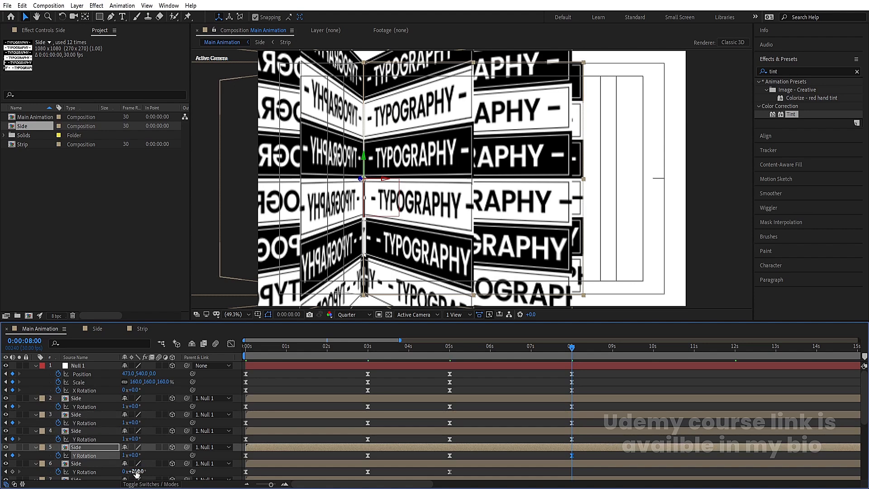
text(360)
key(Return)
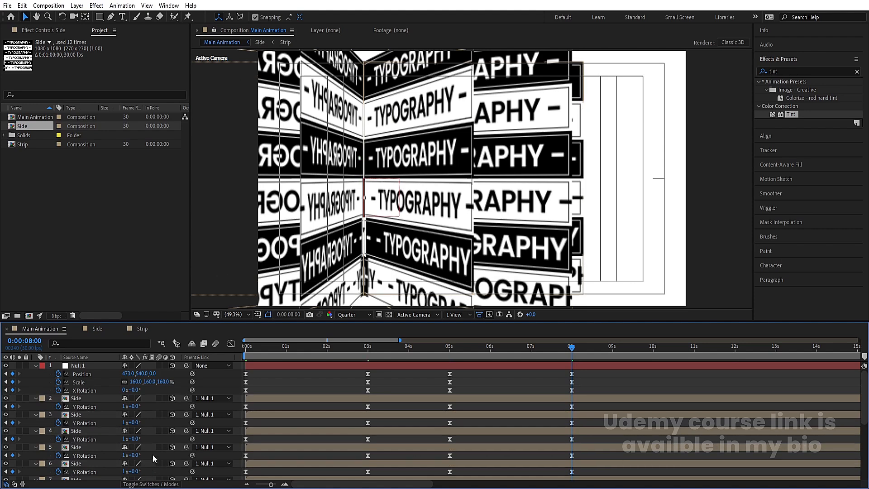
Set the Y Rotation of Side layers 7 to 10 to 360° at 8 seconds.
scroll(153, 454, down, 3)
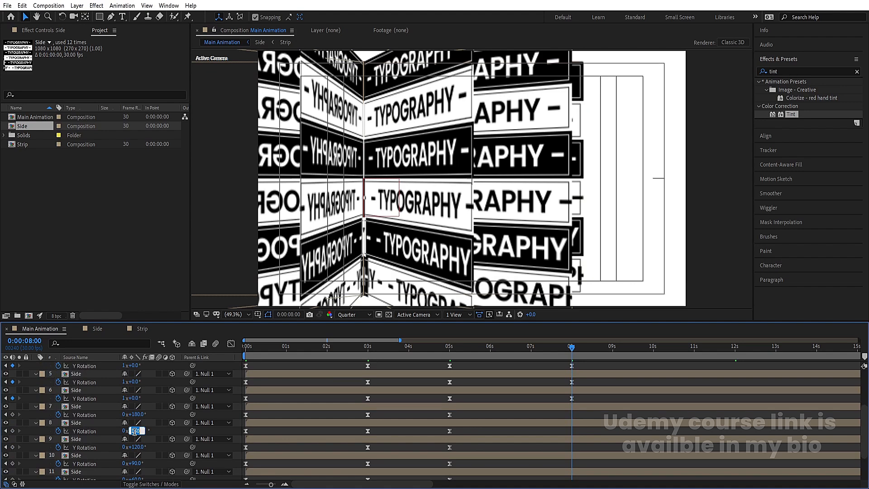
key(Return)
click(136, 414)
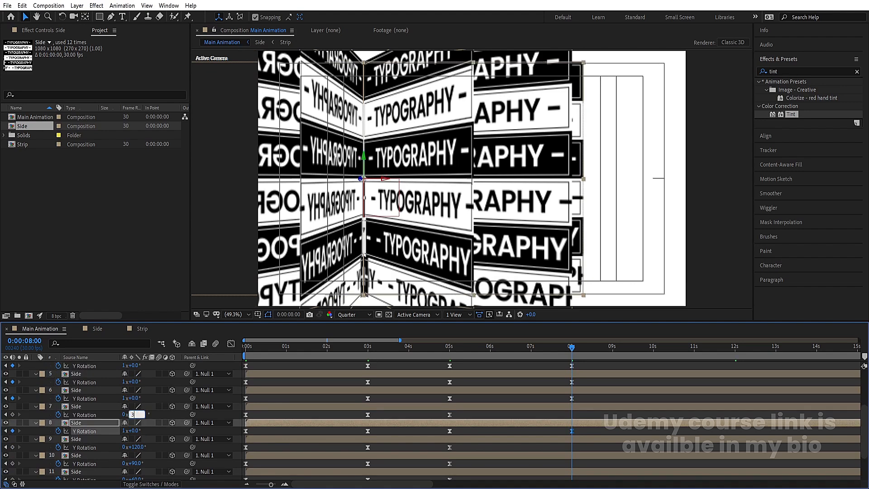
key(Return)
click(136, 446)
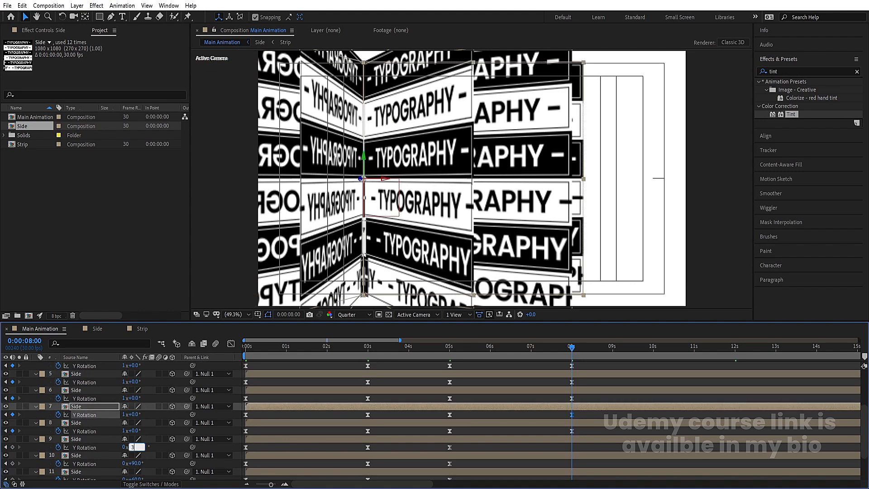
text(360)
key(Return)
text(36)
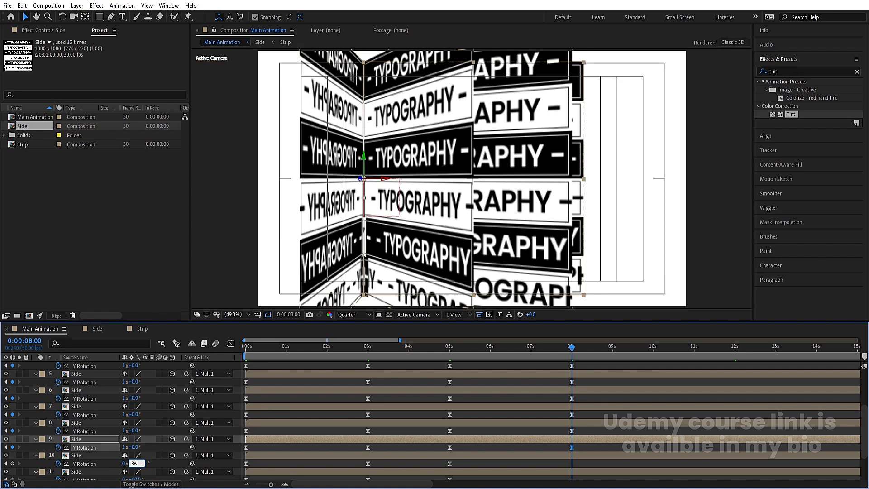
text(0)
key(Return)
Set the Y Rotation of Side layers 11 and 12 to 360° at 8 seconds and add a 0° Y Rotation keyframe for layer 13.
scroll(154, 447, down, 3)
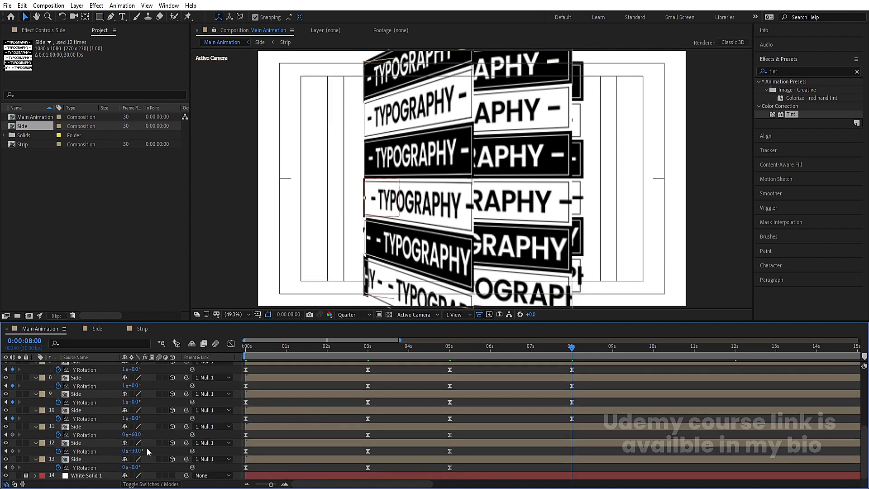
click(133, 451)
text(360)
key(Return)
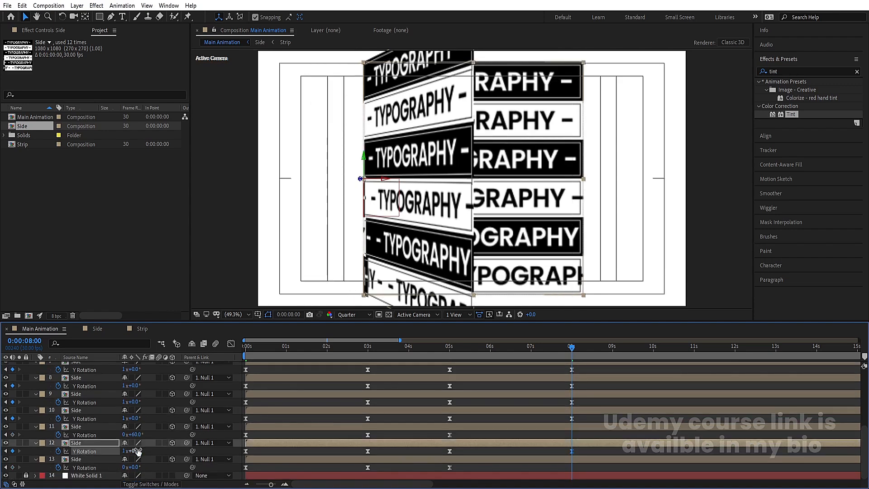
text(360)
key(Return)
click(136, 466)
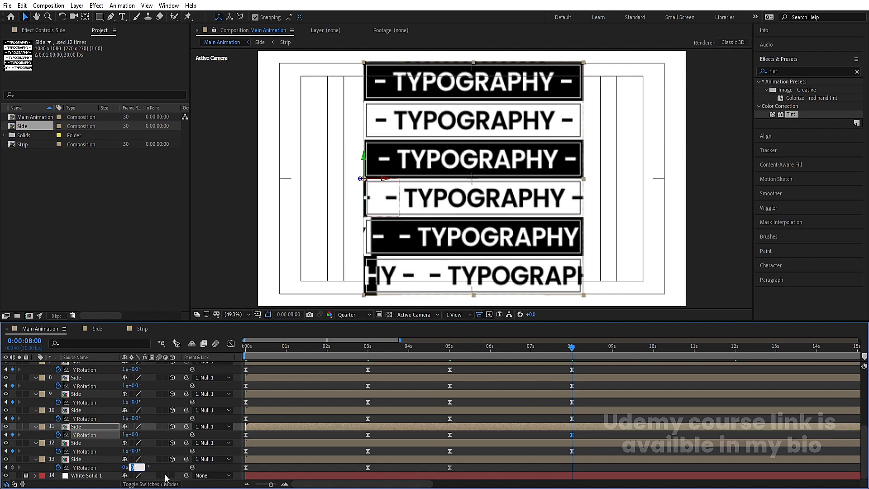
click(488, 465)
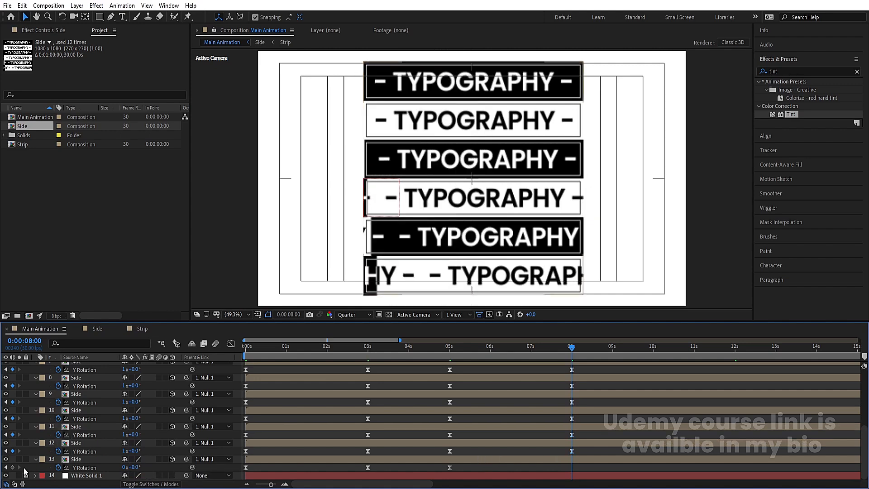
click(12, 467)
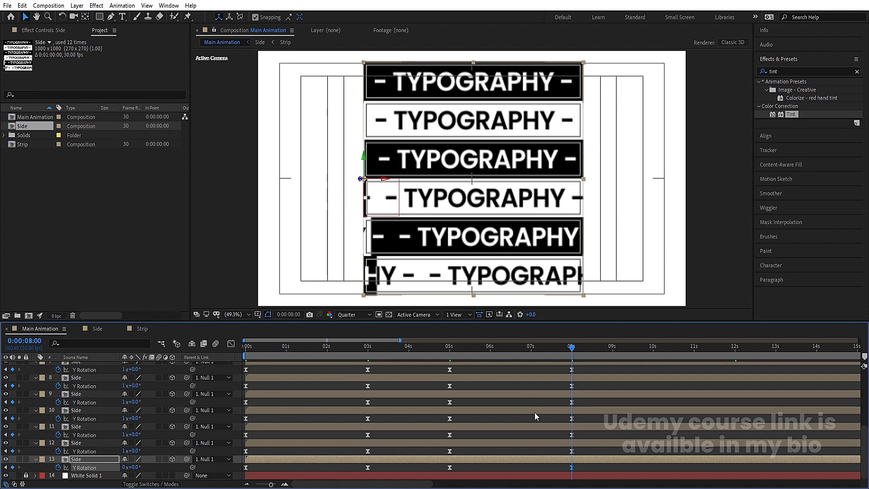
scroll(580, 457, up, 5)
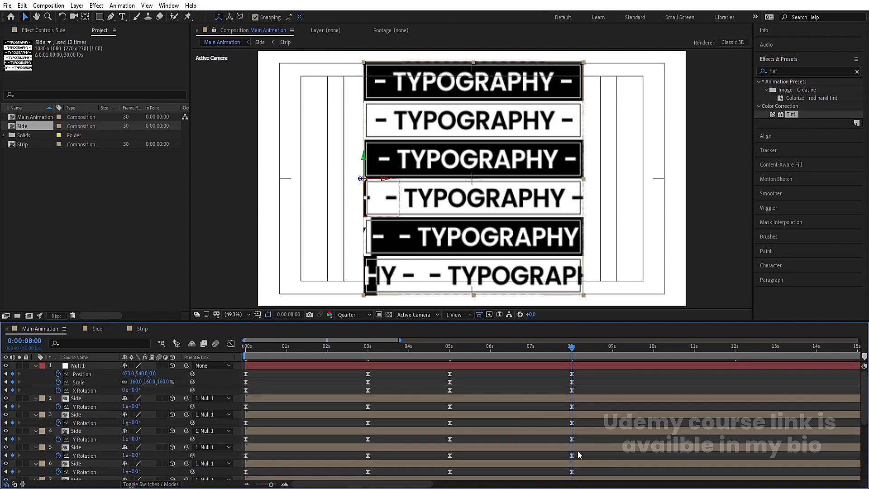
click(525, 379)
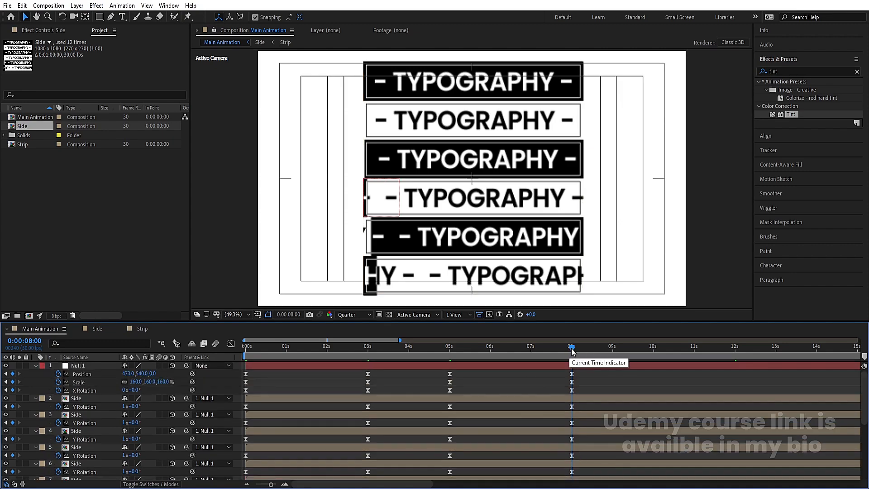
End the work area at 8 seconds and preview the closing part of the animation.
drag(571, 348, 443, 363)
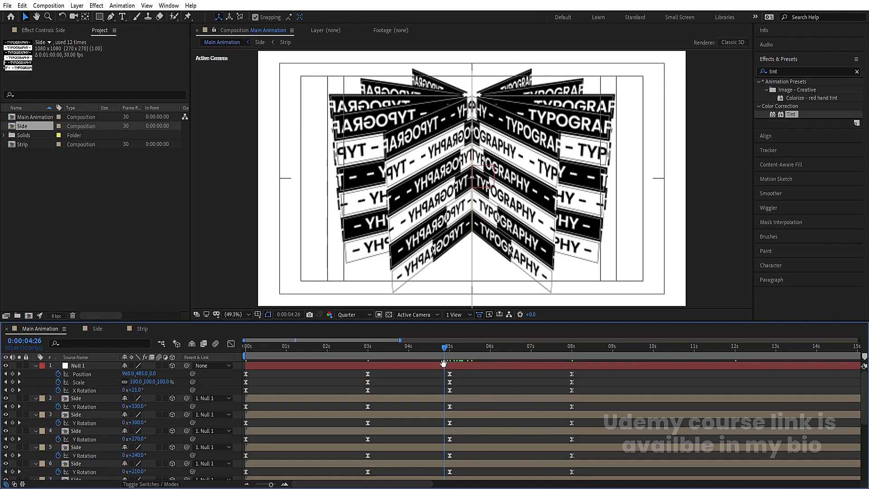
key(space)
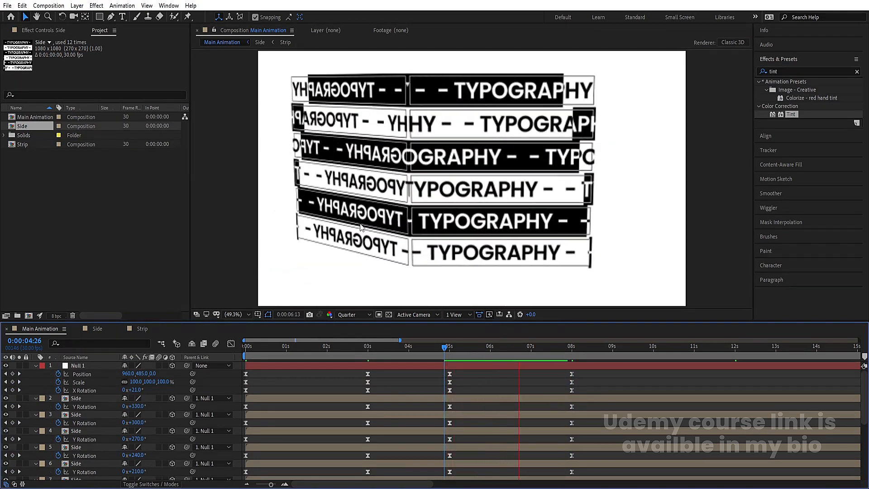
key(space)
key(k)
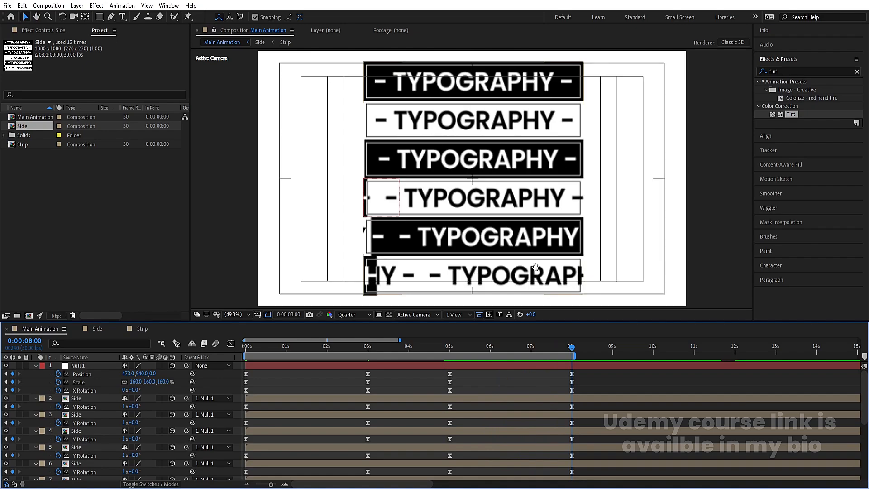
key(space)
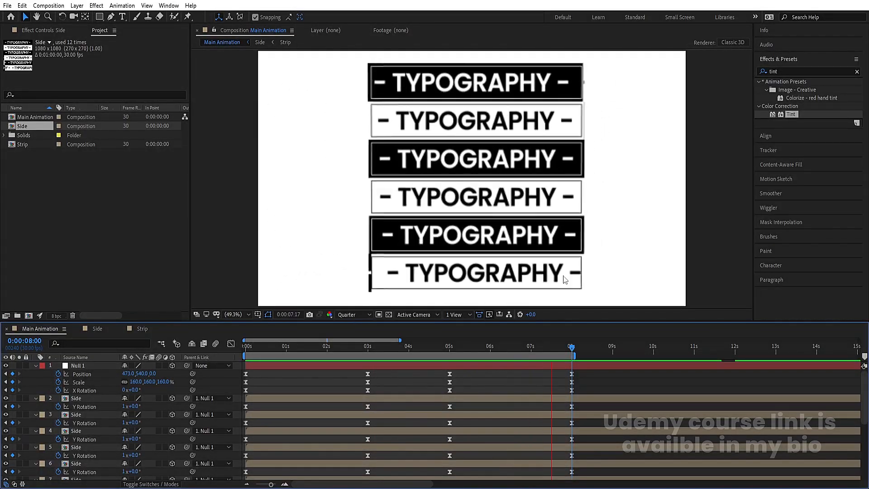
key(space)
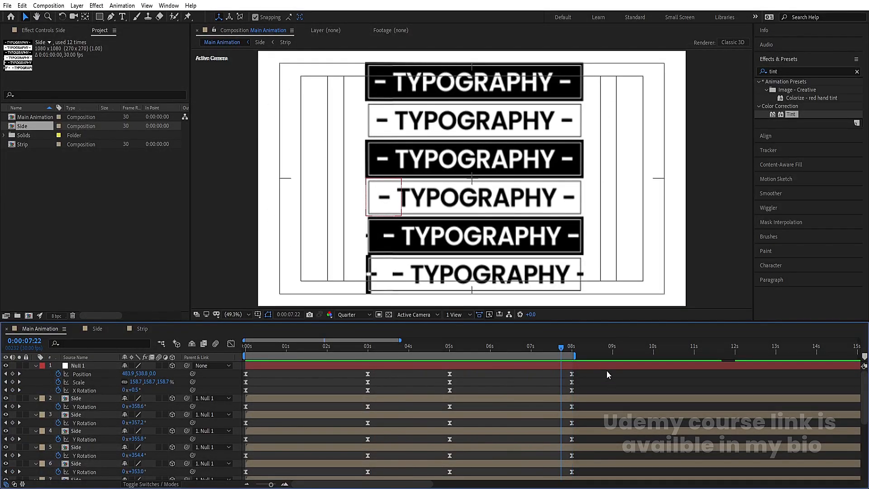
Easy-ease all keyframes of the null and Side layers and lengthen their speed-graph handles into steep central peaks.
drag(606, 370, 247, 485)
drag(159, 484, 158, 484)
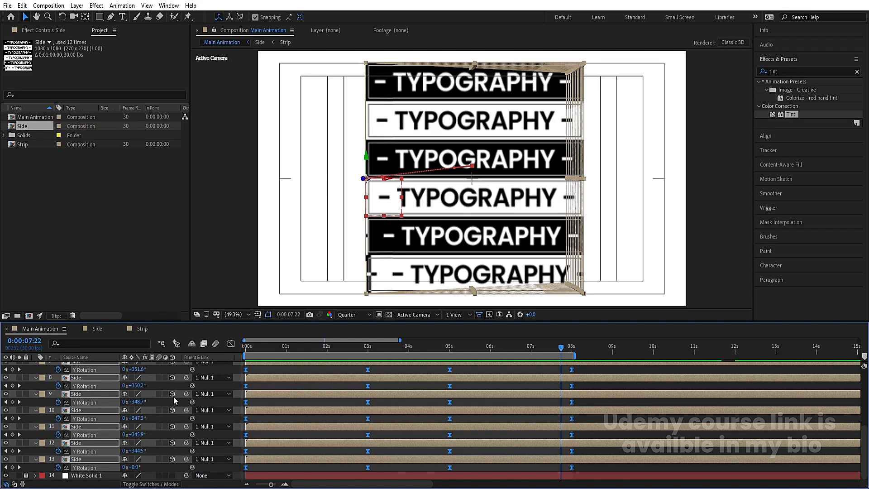
click(230, 344)
drag(630, 423, 241, 465)
key(F9)
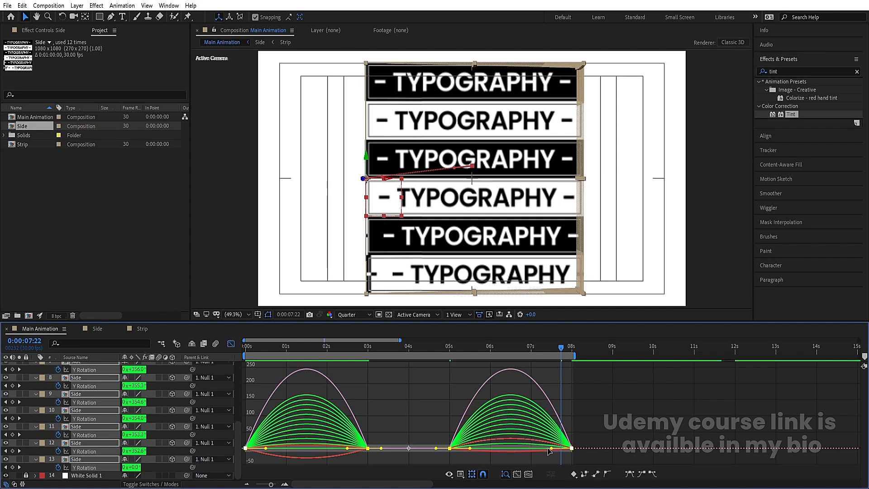
drag(551, 449, 487, 447)
Preview the eased animation from the start and collapse the keyframed properties of all layers.
drag(260, 351, 207, 352)
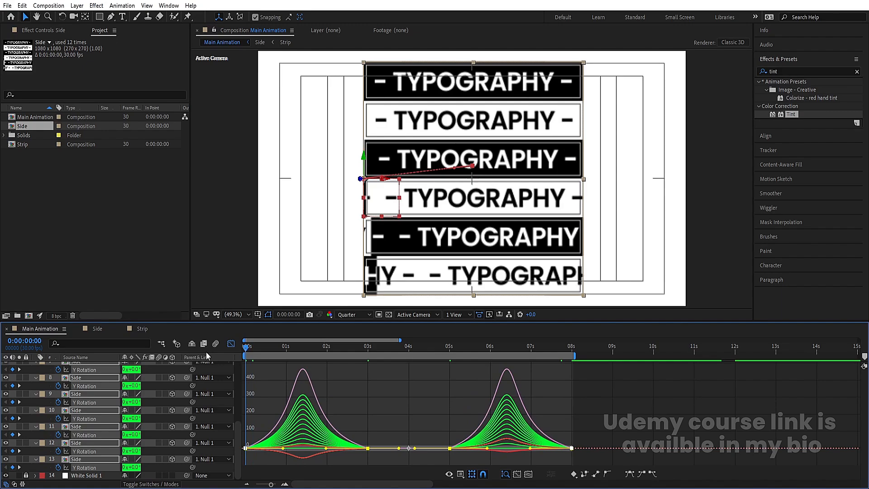
click(230, 343)
key(space)
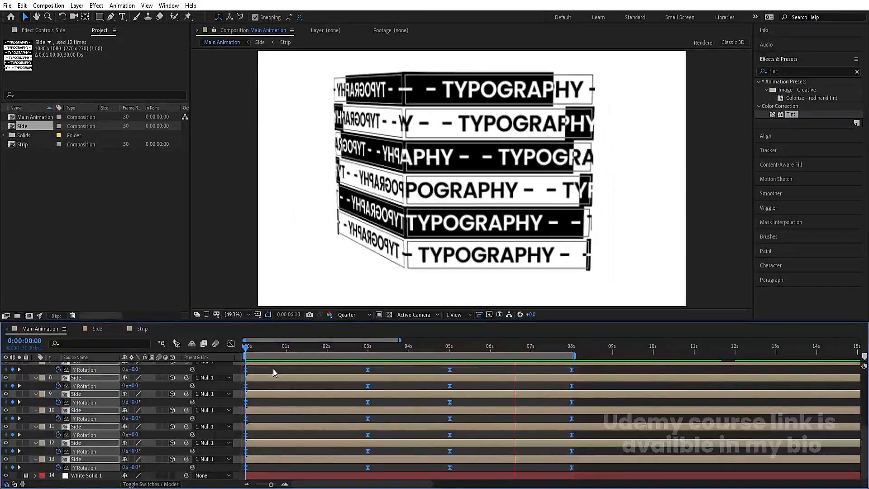
key(space)
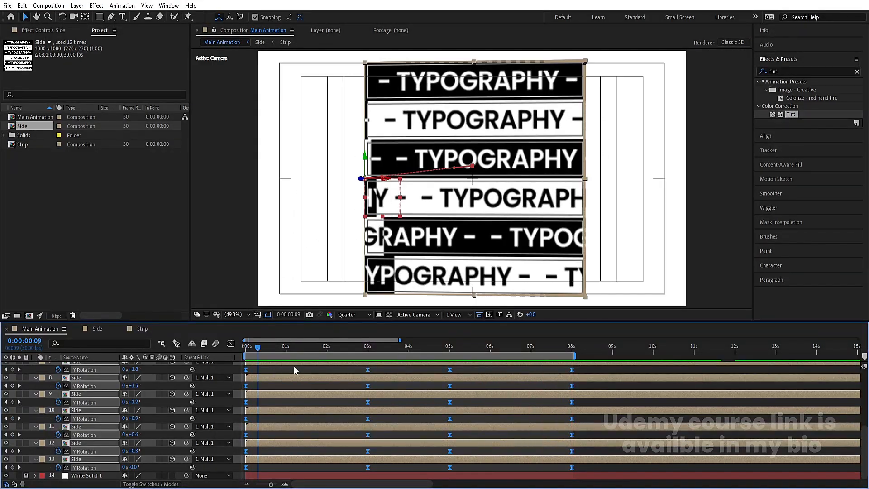
click(297, 368)
key(u)
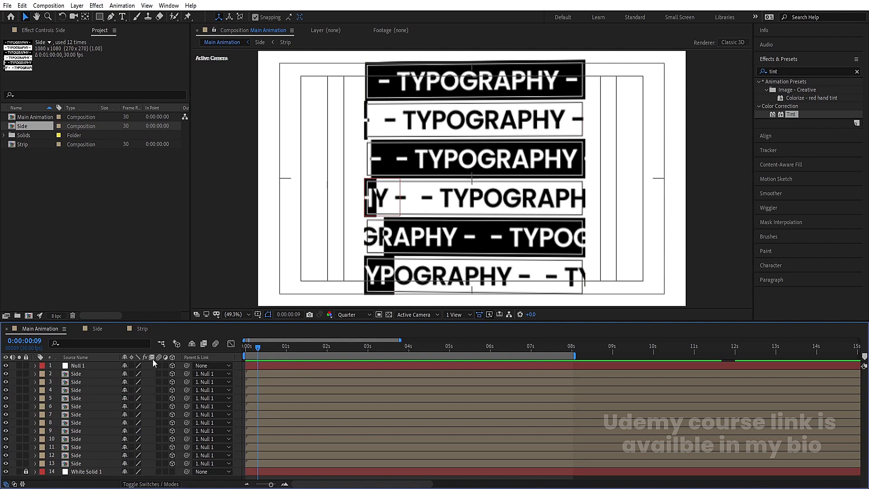
Open the Strip composition and reveal the Position keyframes of the "- TYPOGRAPHY -" text layer.
click(142, 328)
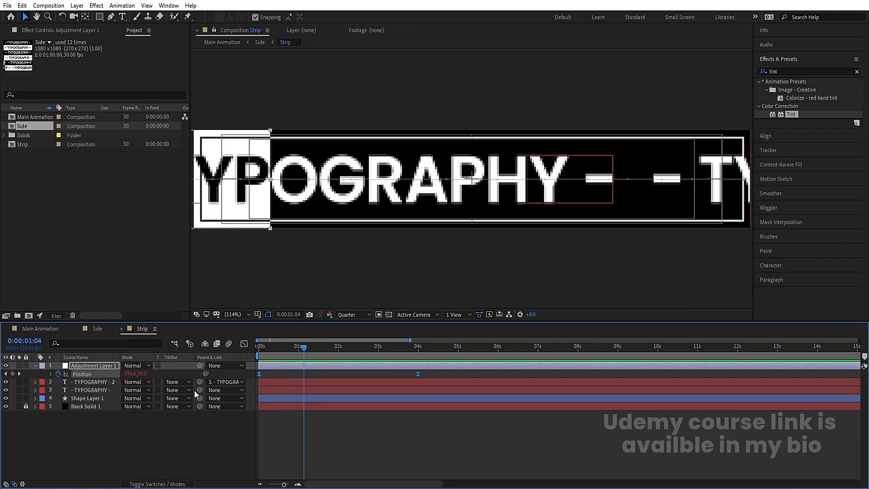
click(213, 453)
click(418, 351)
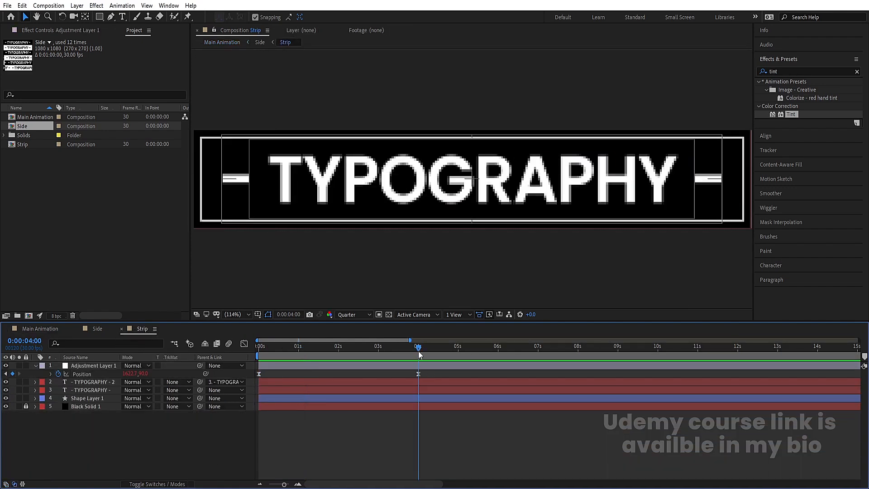
click(100, 391)
key(p)
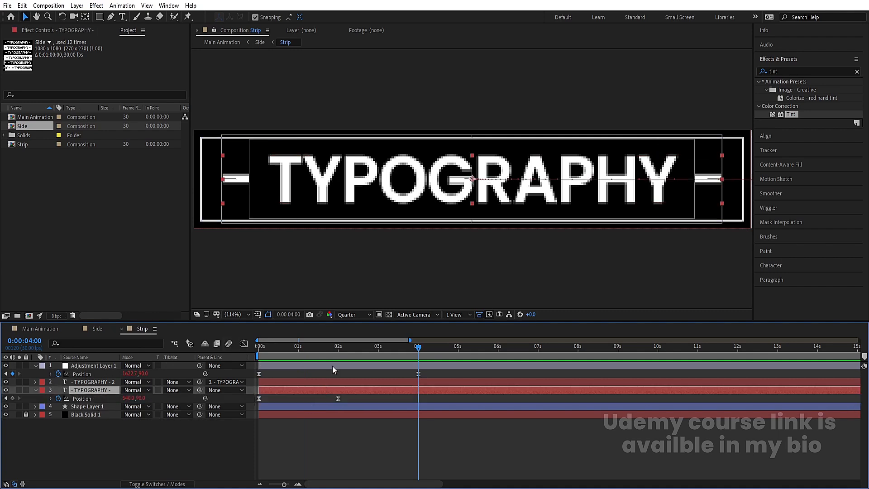
Move the end Position keyframe of the "- TYPOGRAPHY -" text to 0:00:02:29 and that of Adjustment Layer 1 to 5 seconds.
click(337, 346)
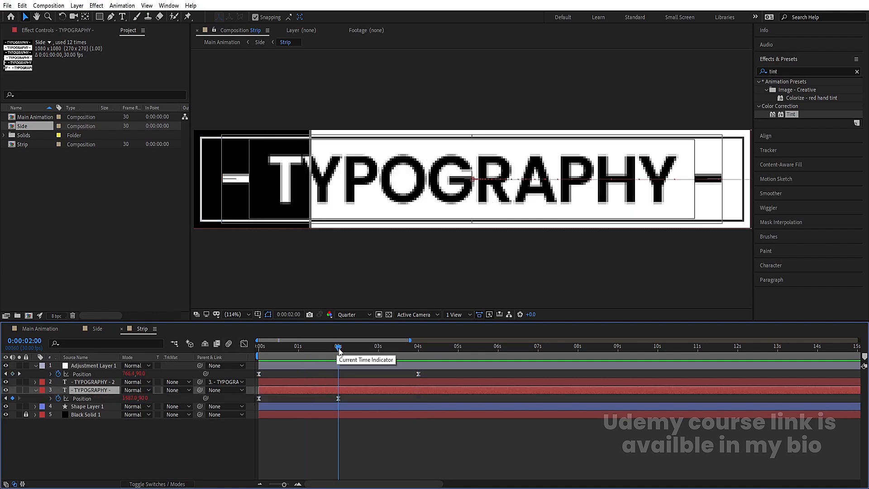
key(Num_Lock)
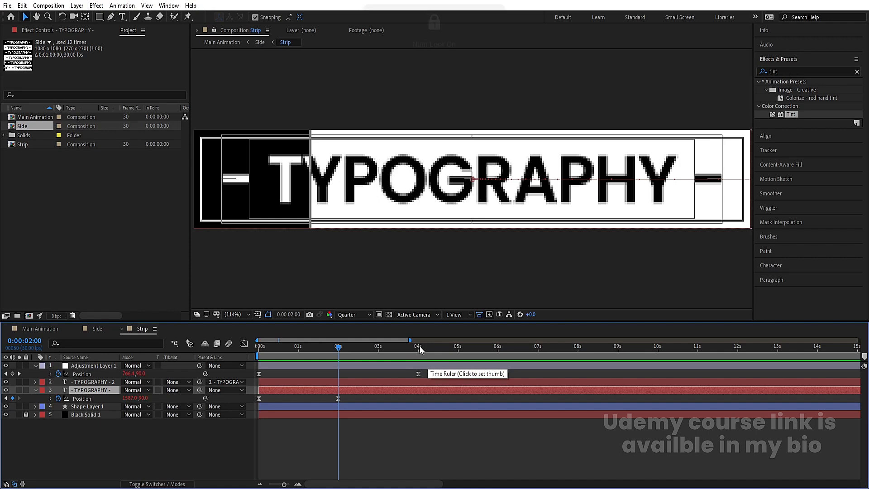
key(minus)
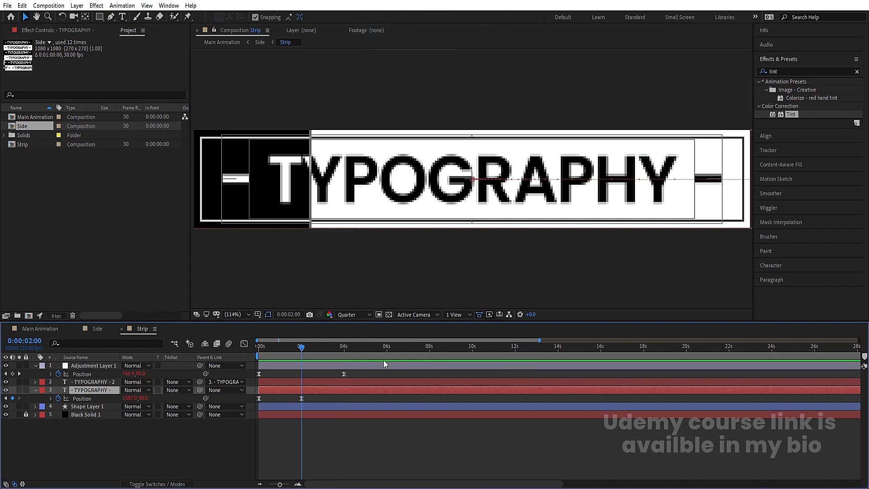
click(430, 346)
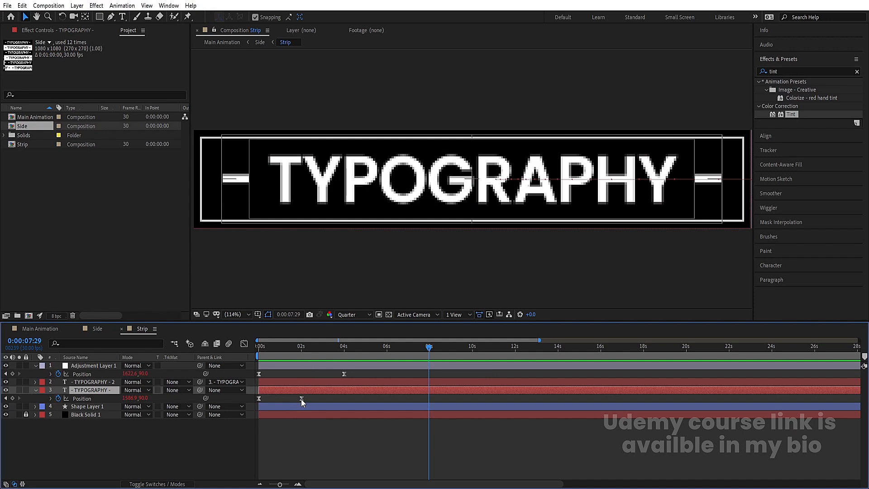
click(301, 398)
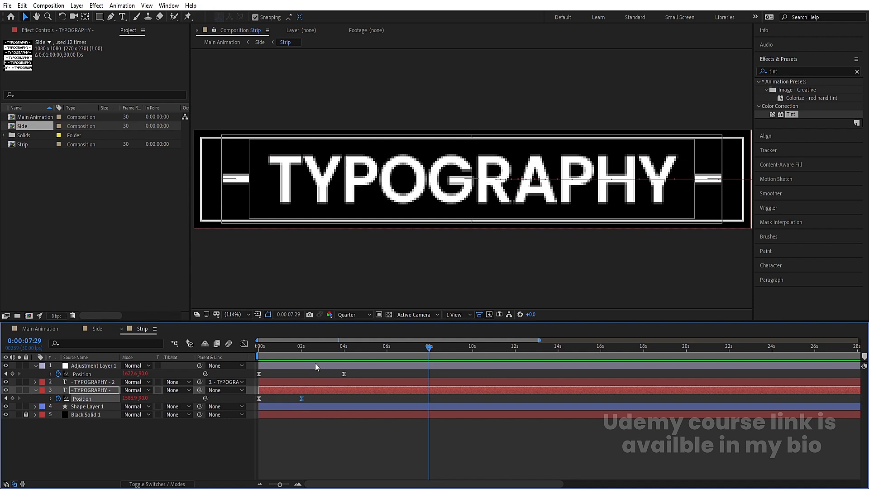
key(equal)
drag(289, 348, 384, 357)
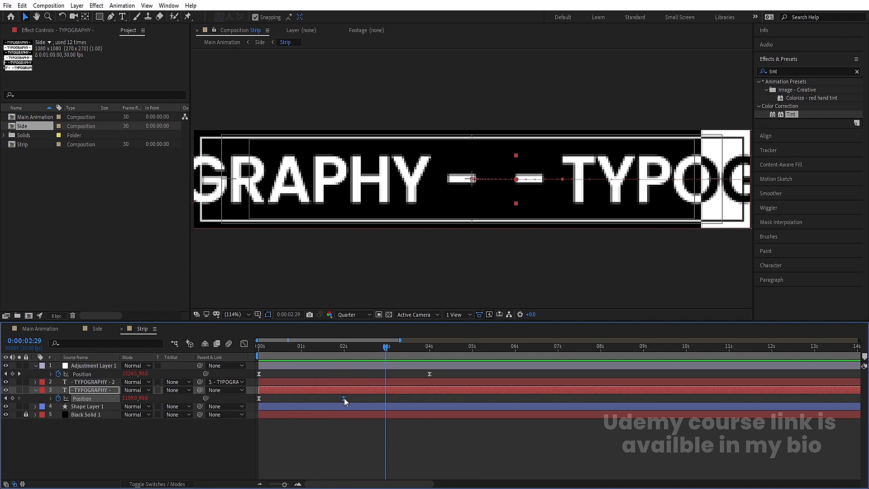
drag(344, 398, 386, 400)
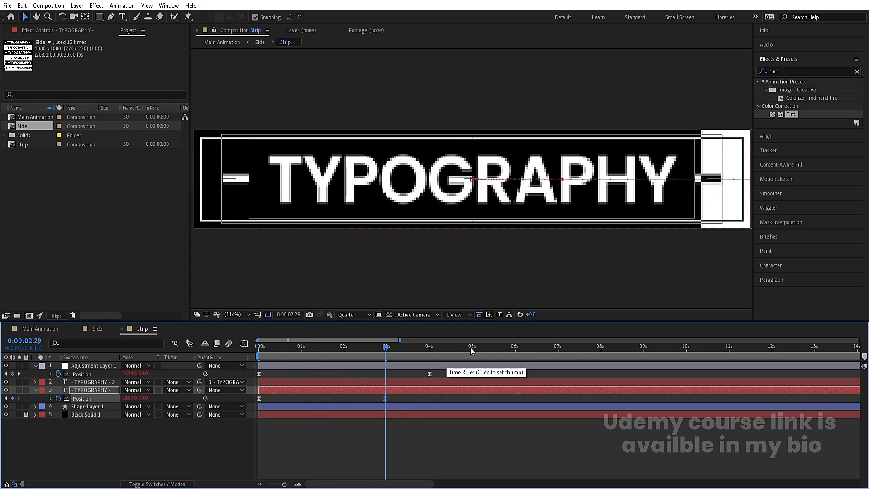
click(470, 351)
drag(429, 373, 473, 375)
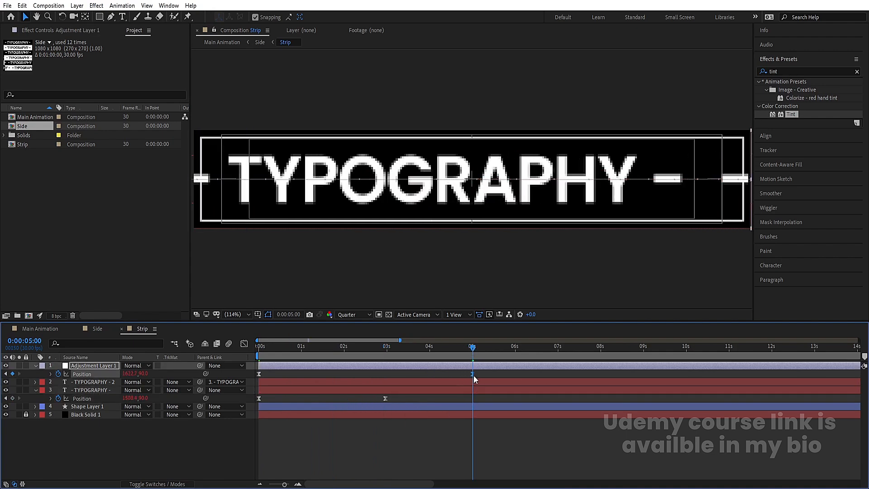
Return to the Main Animation composition and preview it with the retimed strips.
click(36, 333)
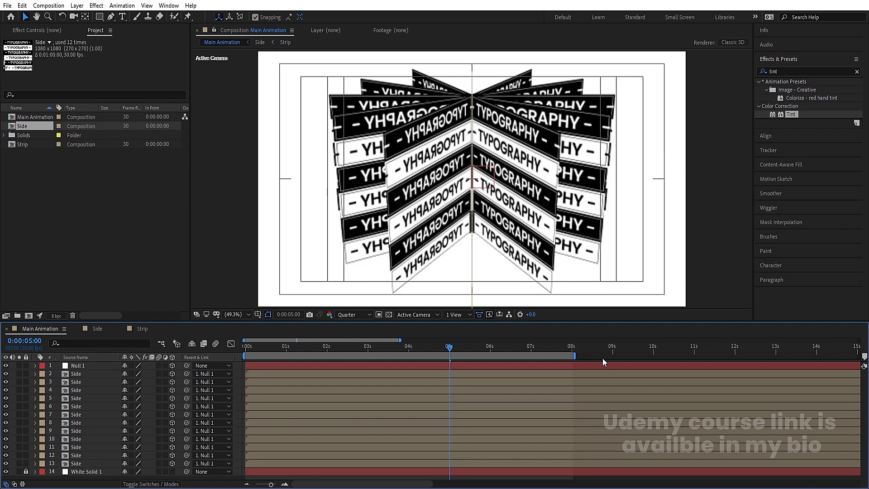
click(568, 347)
key(space)
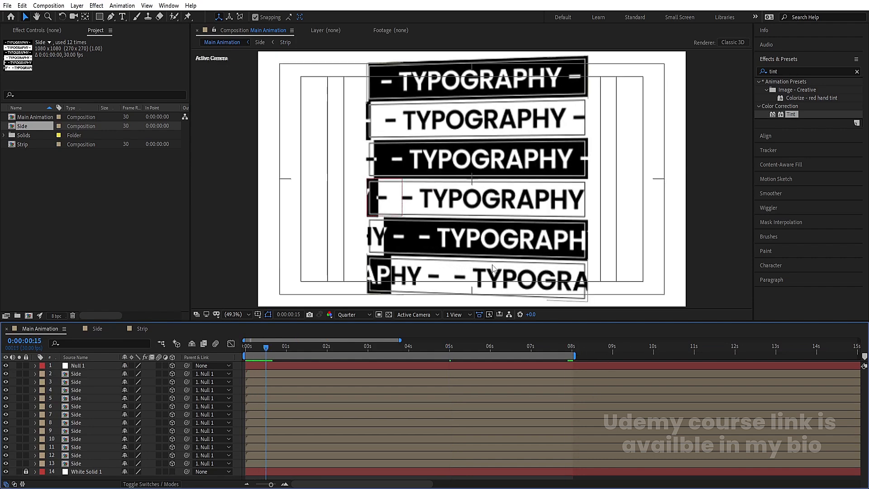
Open the Strip composition and examine its frames at 0:00:01:28 and 0:00:08:00.
click(150, 331)
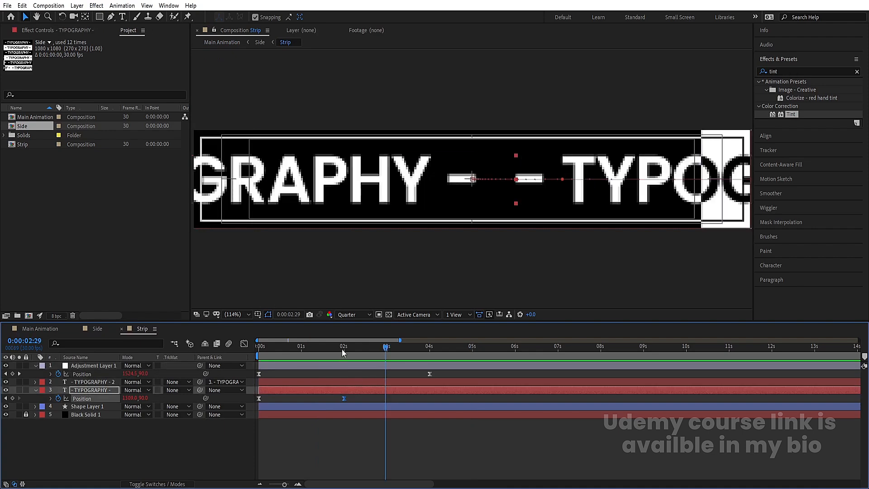
click(342, 349)
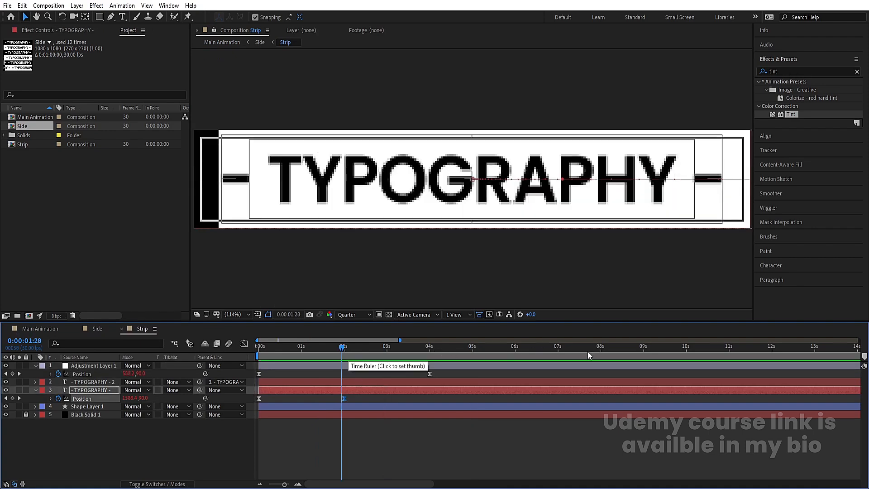
click(600, 348)
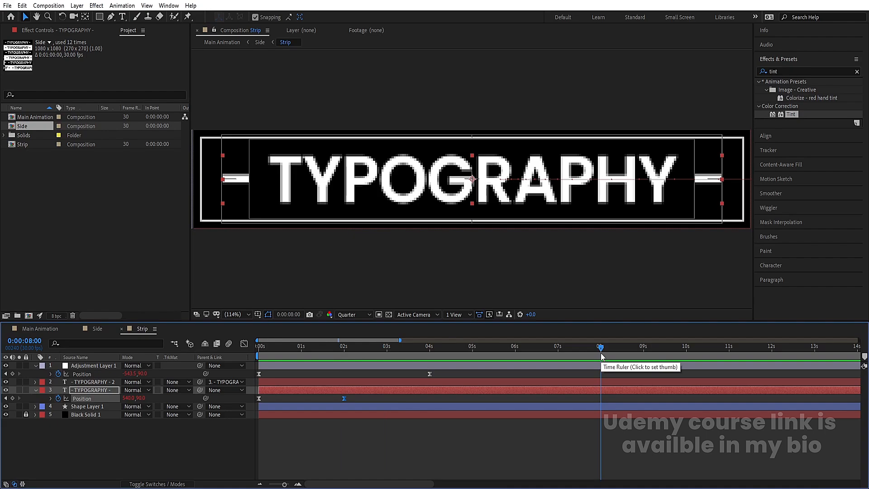
Return to the Main Animation composition and preview the animation from the start.
click(41, 328)
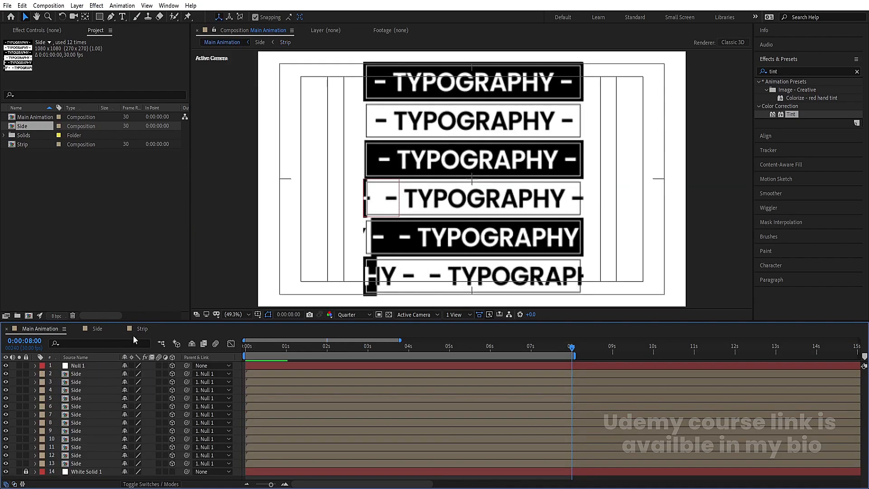
key(space)
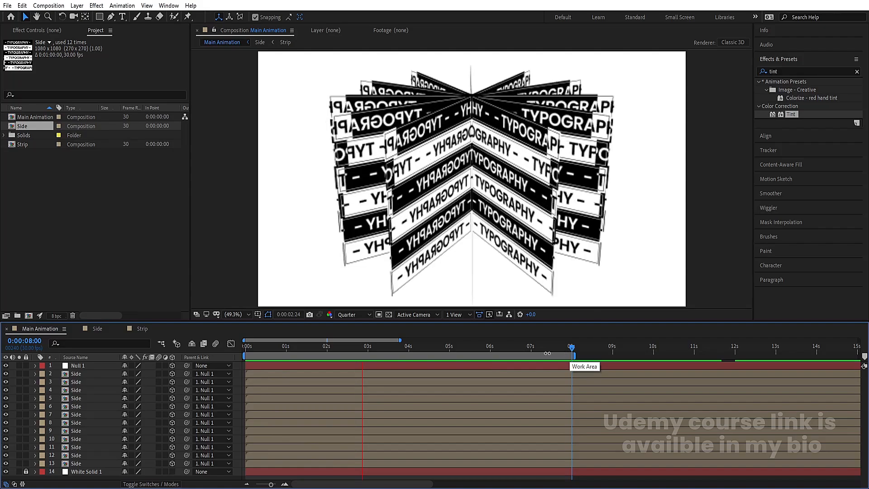
key(space)
drag(273, 346, 164, 327)
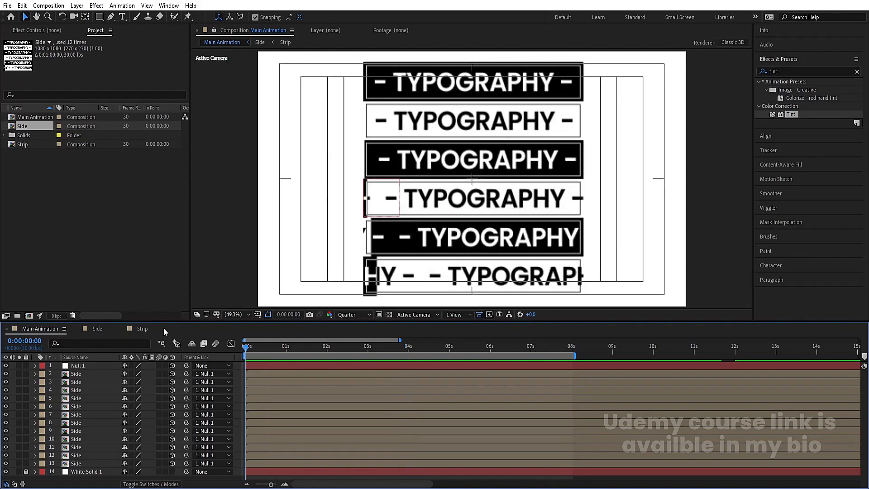
key(space)
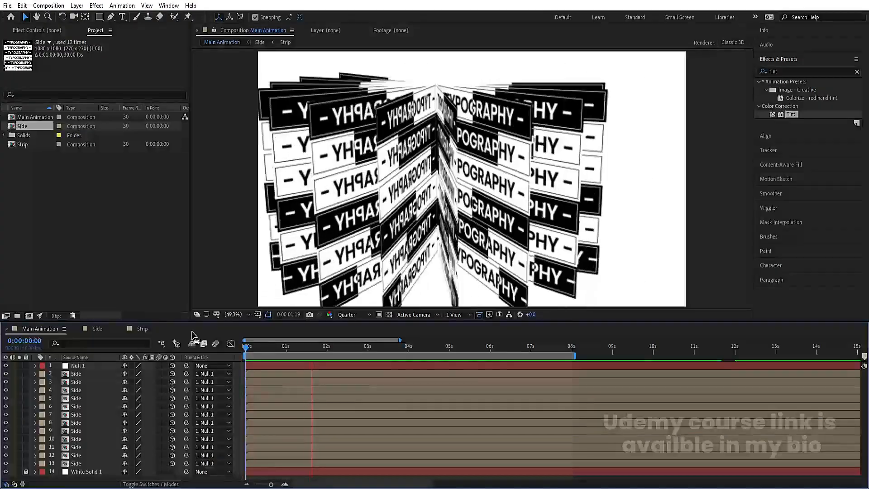
key(space)
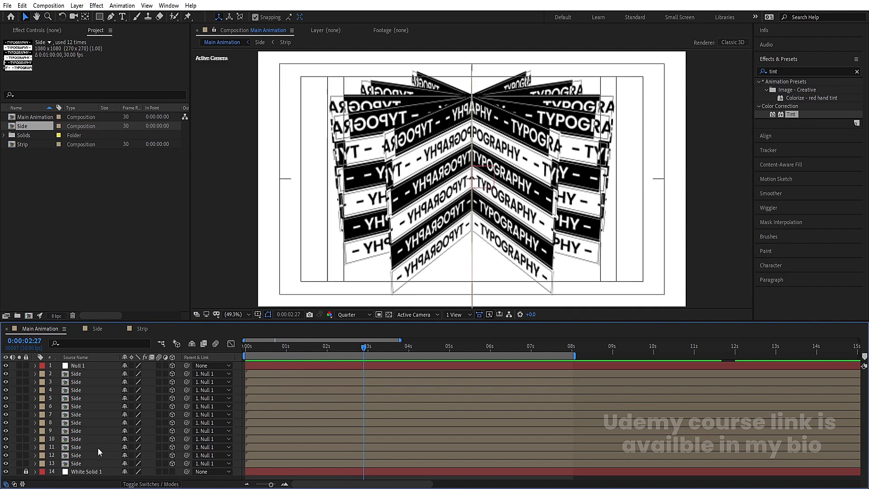
Pre-compose Null 1 and all twelve Side layers into a new composition named Animation.
click(76, 463)
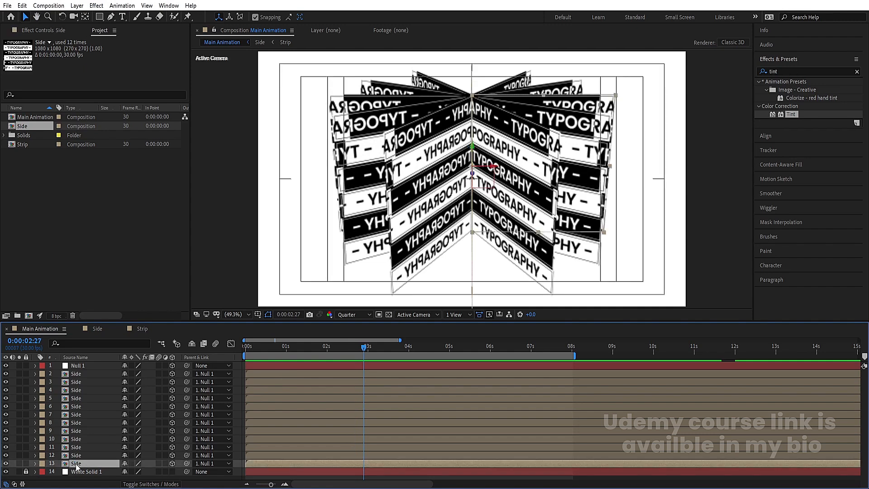
shift+click(94, 364)
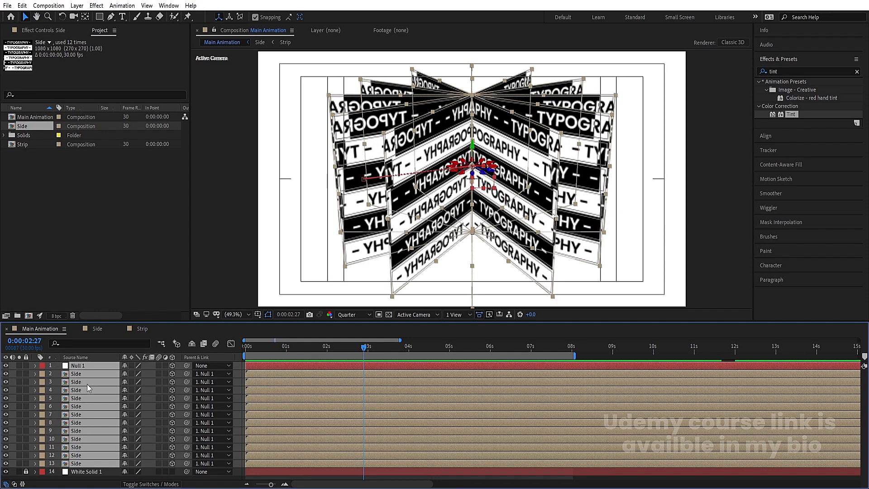
key(ctrl+shift+c)
text(Animation)
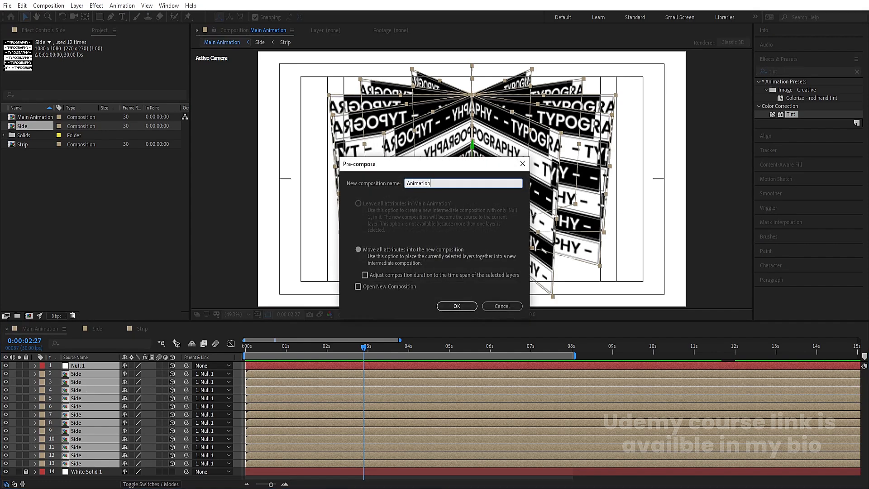
key(Return)
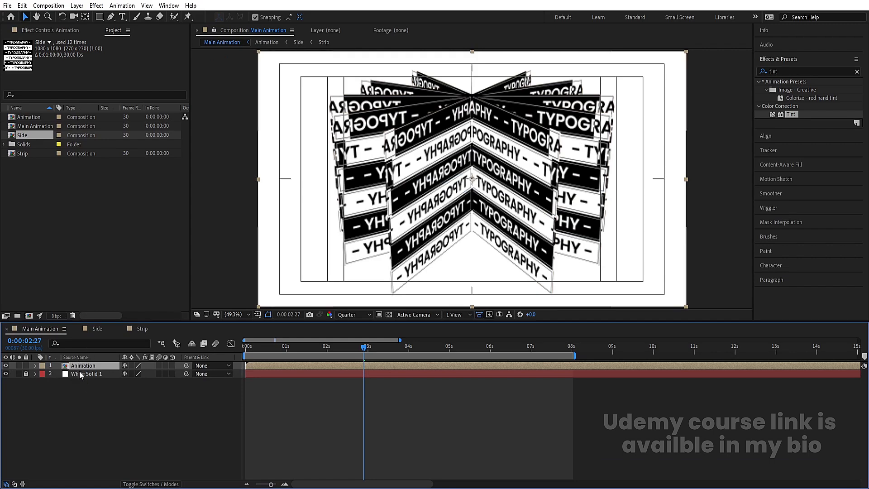
Duplicate the Animation layer, scale the lower copy to 238% and preview it as a background.
key(ctrl+d)
click(88, 375)
key(s)
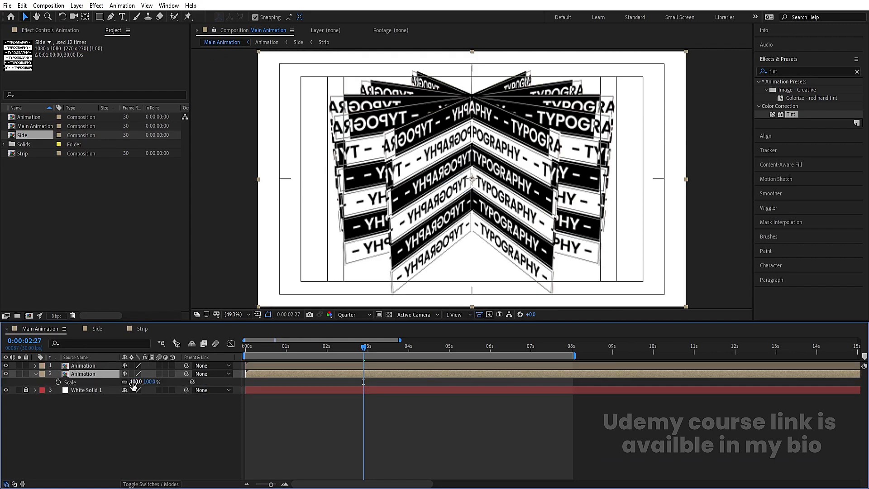
drag(136, 381, 174, 366)
key(space)
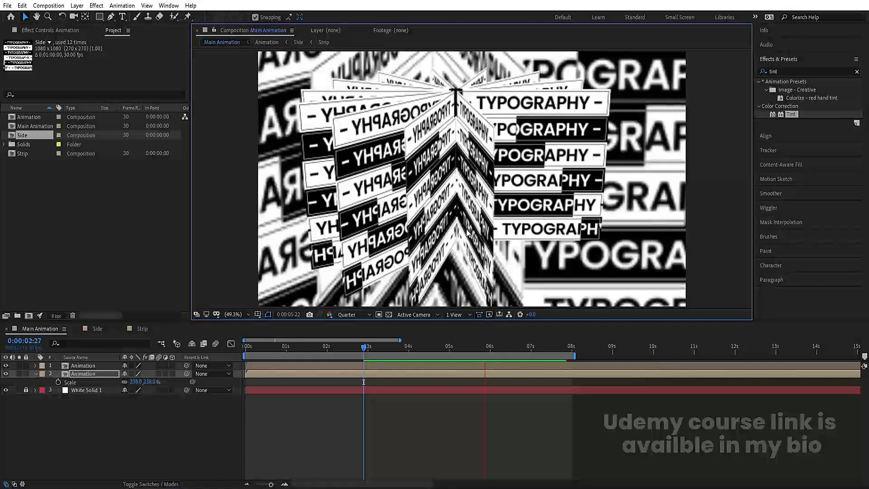
key(space)
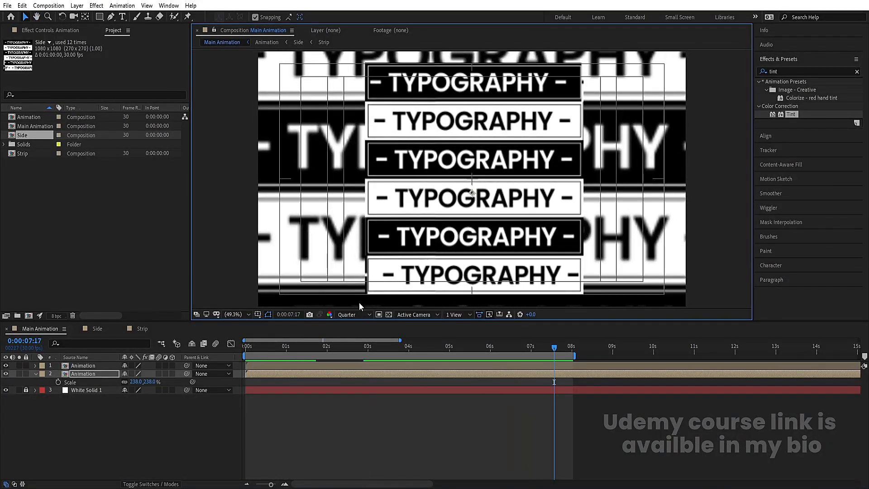
Set the preview resolution to Full and scrub back to 0:00:04:01.
click(353, 314)
click(356, 337)
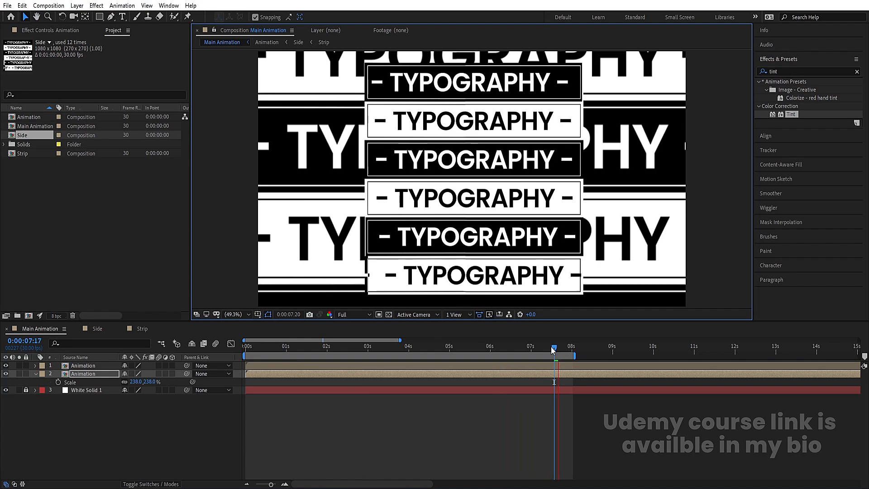
click(569, 348)
drag(569, 348, 410, 350)
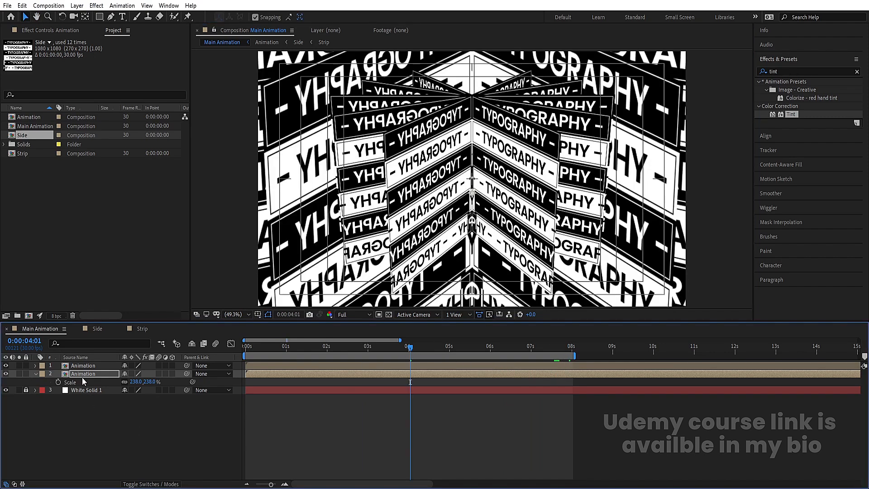
Apply Tint with swapped colors to the enlarged lower Animation layer and set its opacity to 10%.
double_click(793, 114)
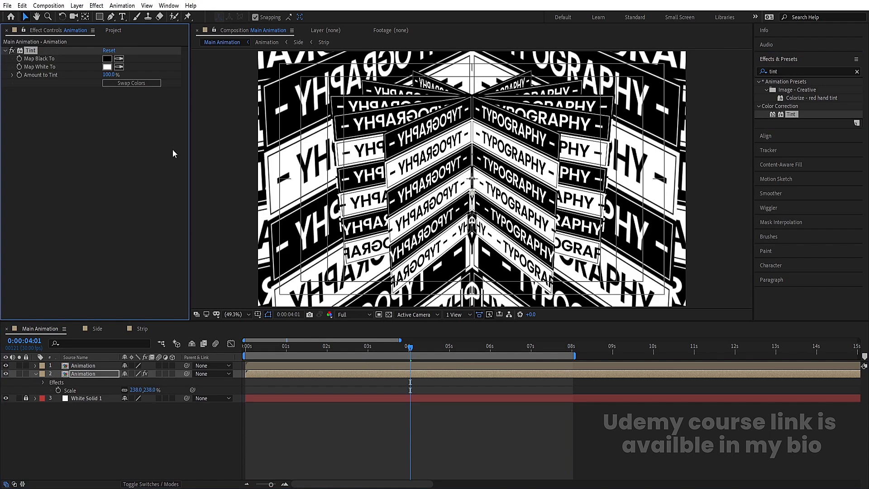
click(134, 85)
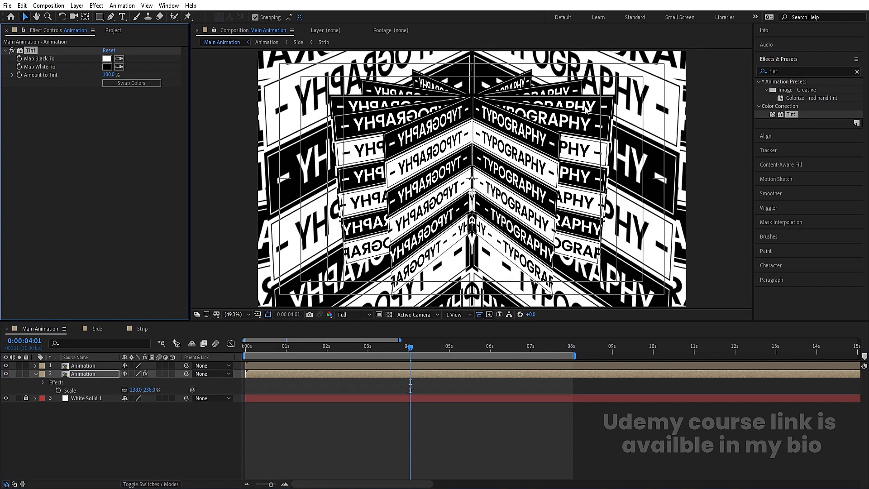
click(110, 377)
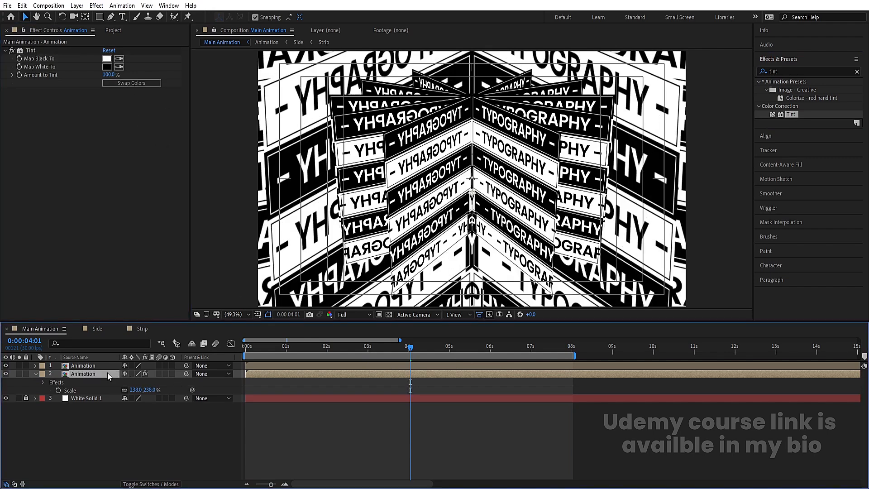
key(t)
click(128, 381)
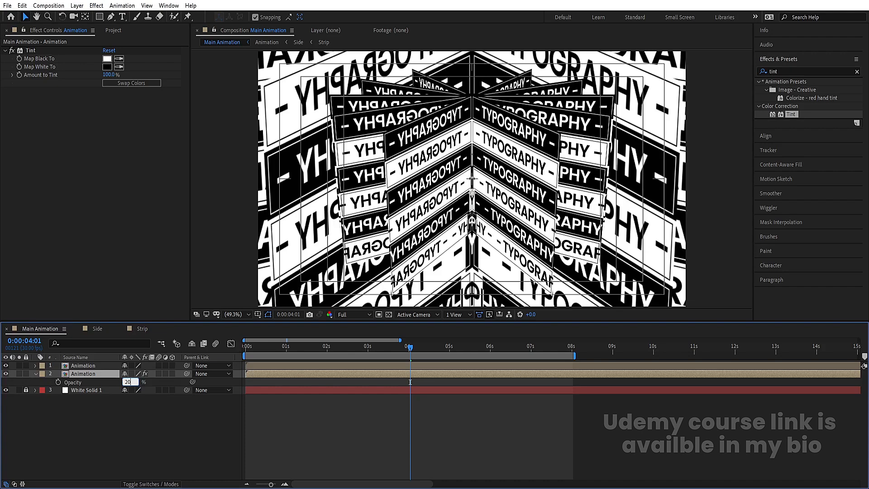
text(20)
key(Return)
drag(126, 384, 123, 384)
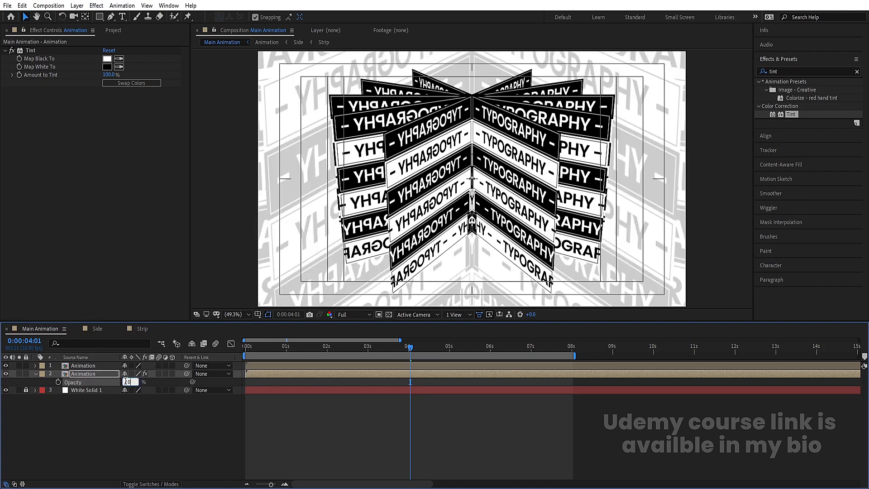
Apply a Drop Shadow to the upper Animation layer with a distance of 0 and a softness of 400.
click(84, 366)
double_click(783, 67)
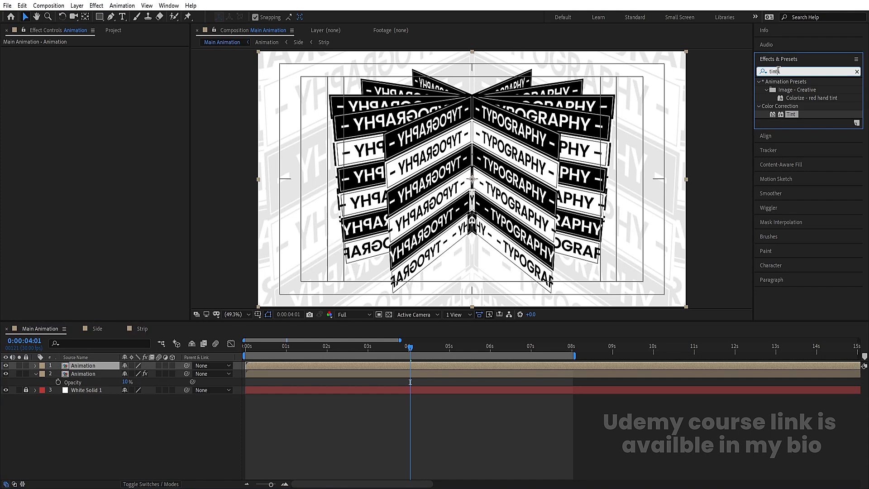
text(drop)
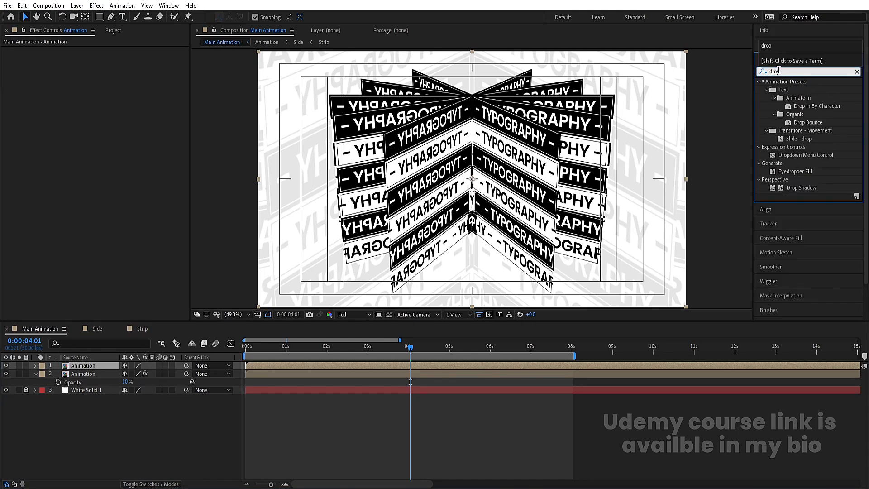
double_click(797, 189)
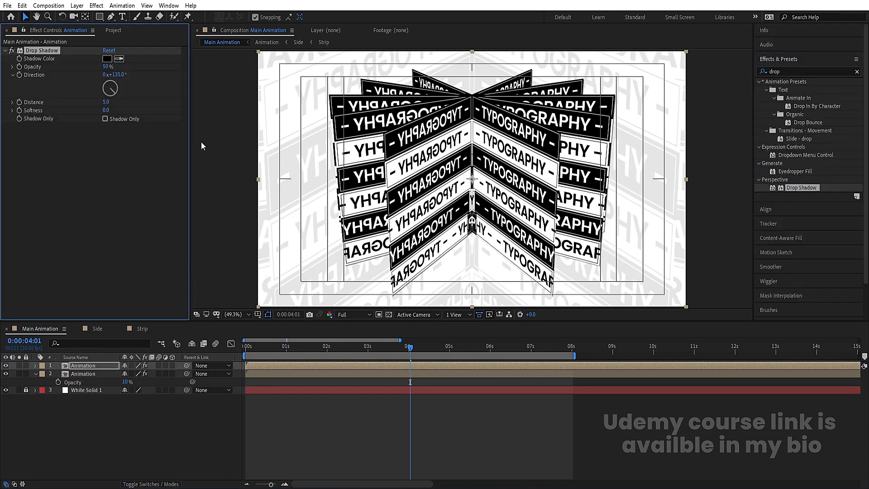
click(106, 102)
text(0)
key(Return)
click(108, 110)
text(400)
key(Return)
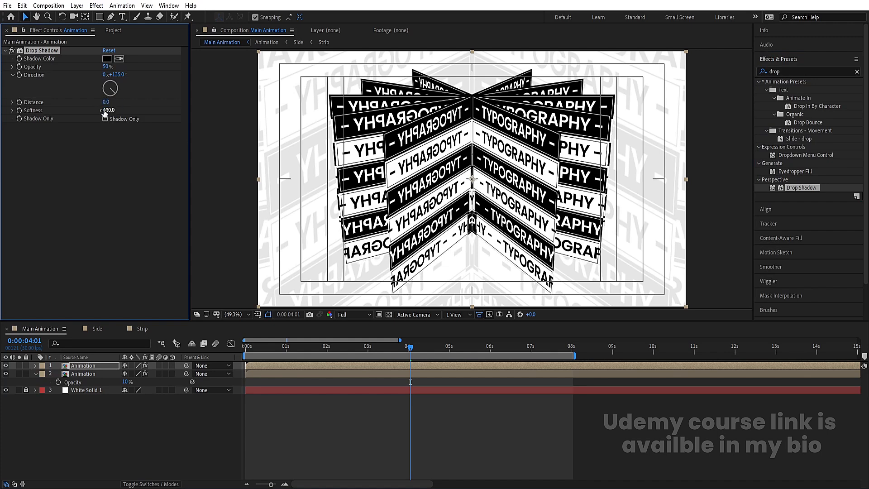
click(336, 440)
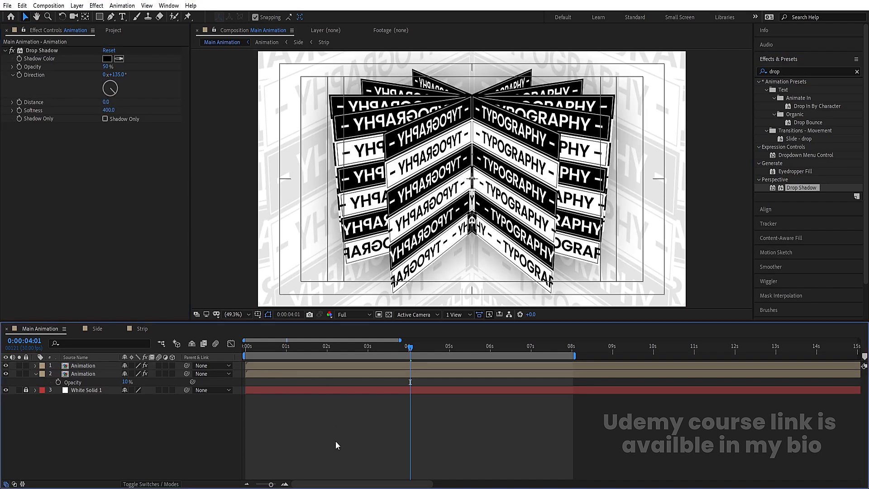
Set the Drop Shadow color to dark grey 545454.
click(106, 59)
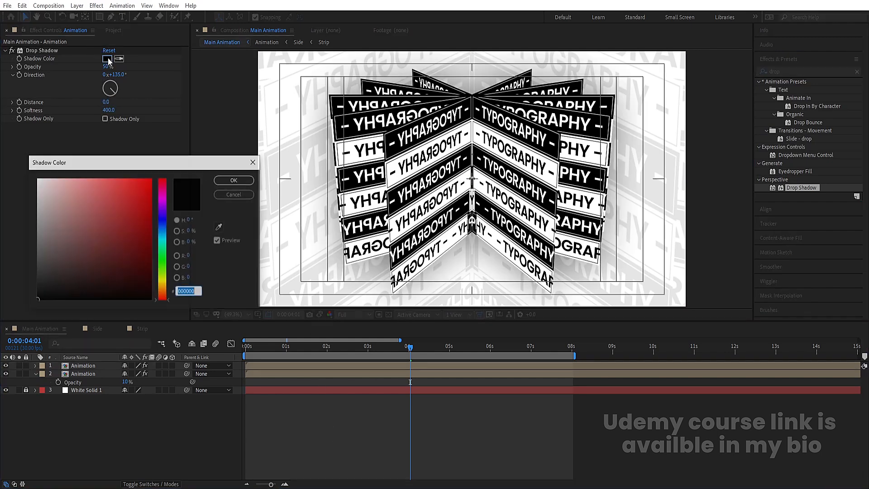
click(162, 226)
click(39, 261)
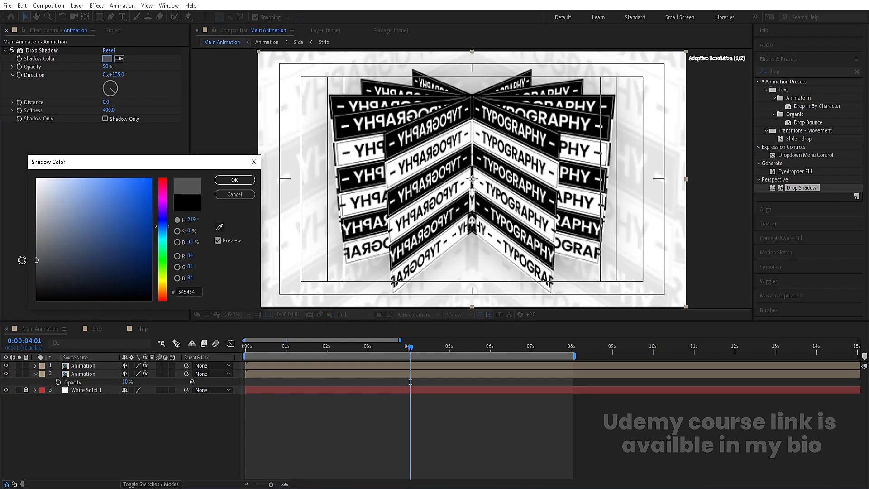
key(Return)
click(137, 420)
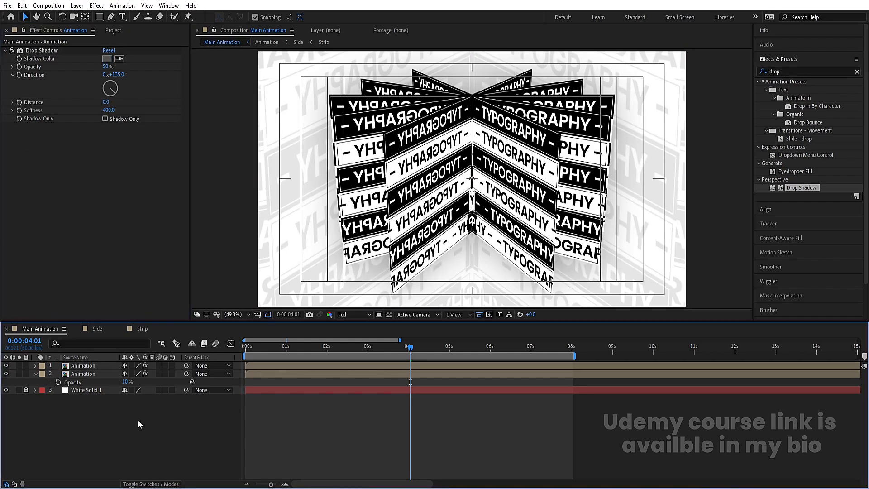
Delete the faded, enlarged background copy of the Animation layer and preview the composition.
click(88, 374)
key(Delete)
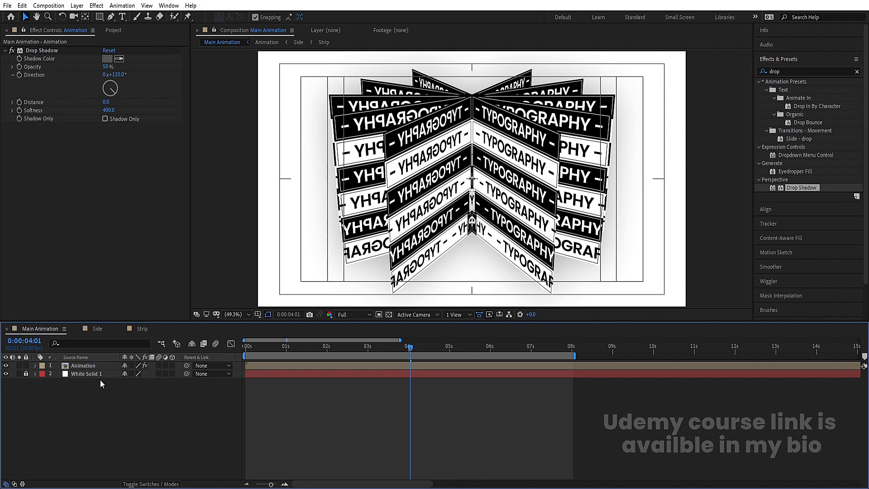
key(space)
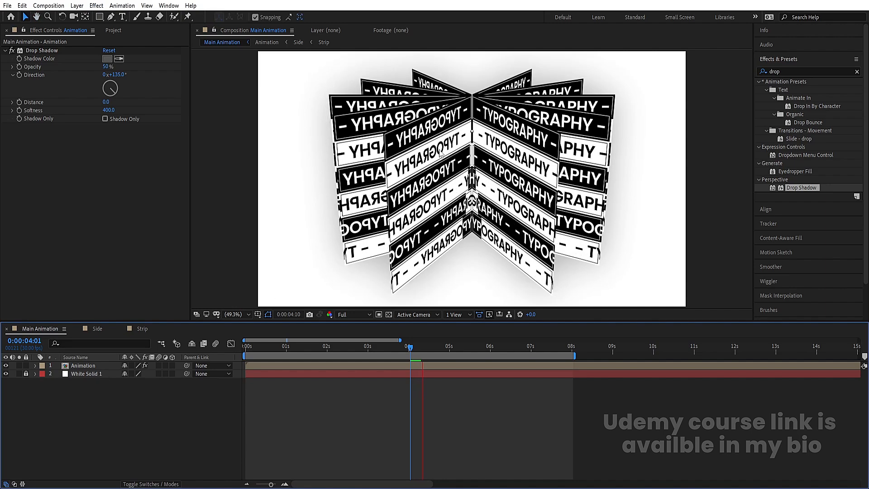